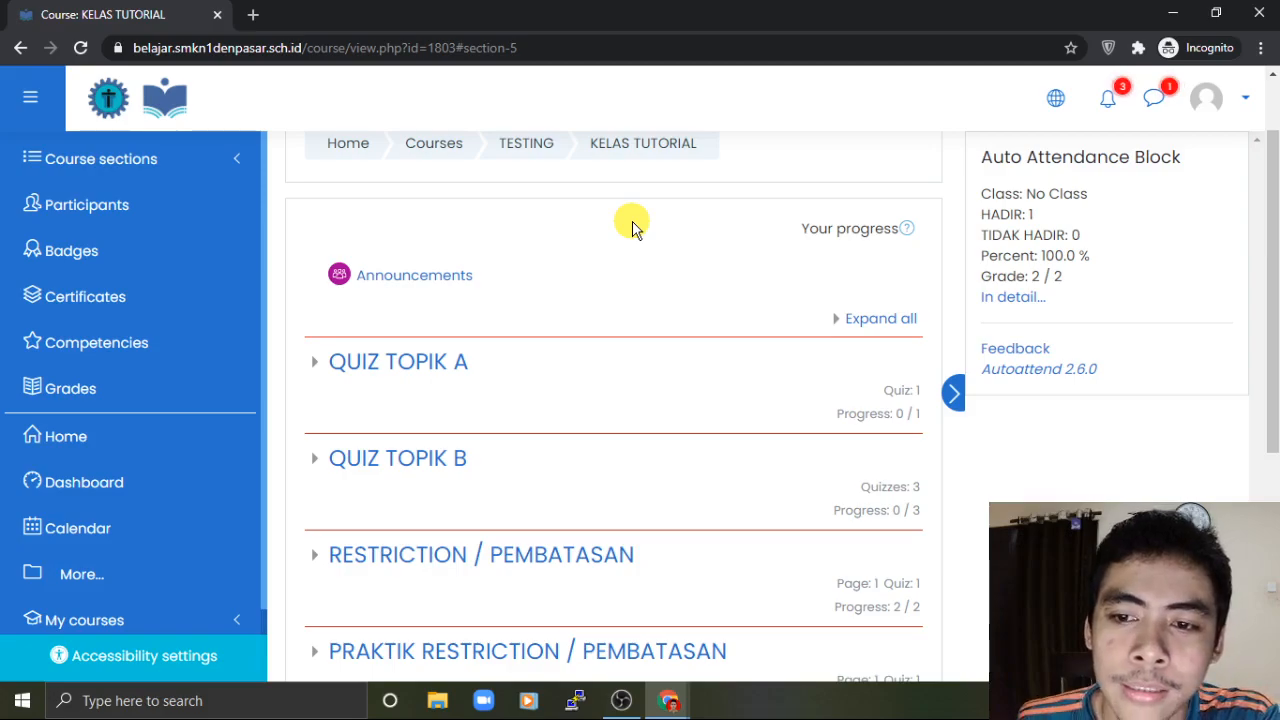
# Step: Check which account is signed in through the user menu on the KELAS TUTORIAL course page
pyautogui.scroll(1, 738, 324)
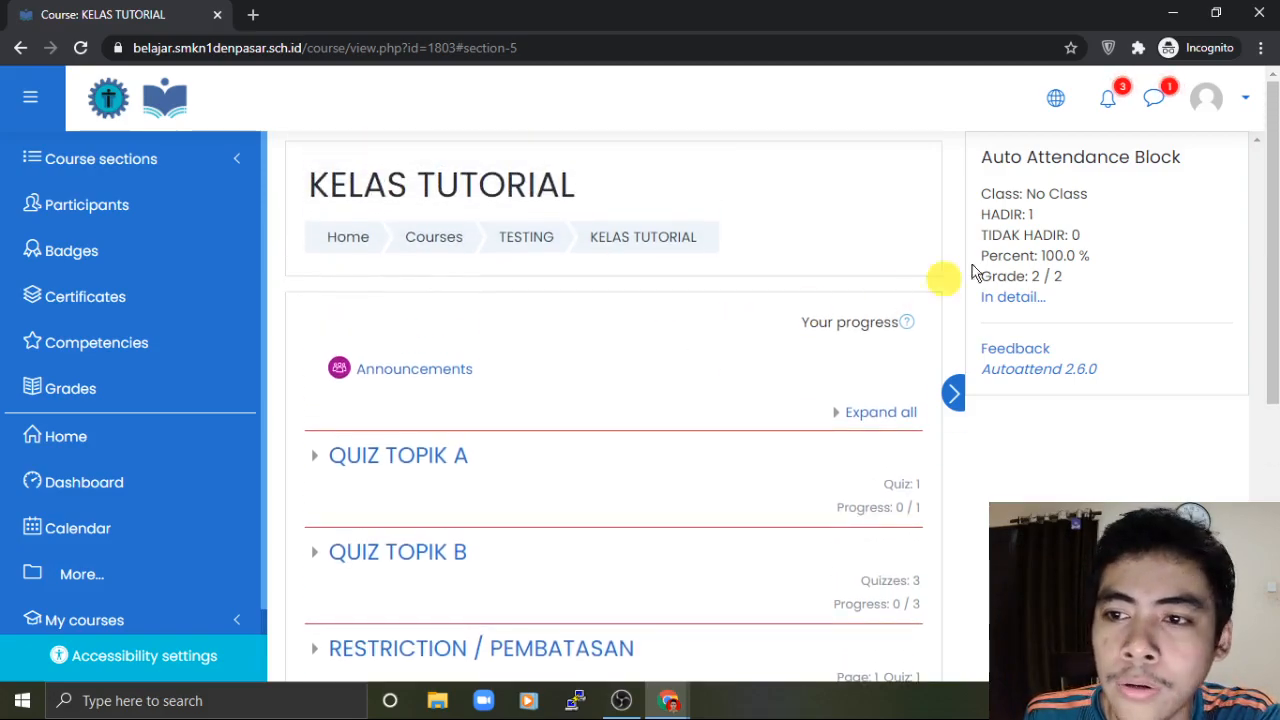
pyautogui.click(1237, 115)
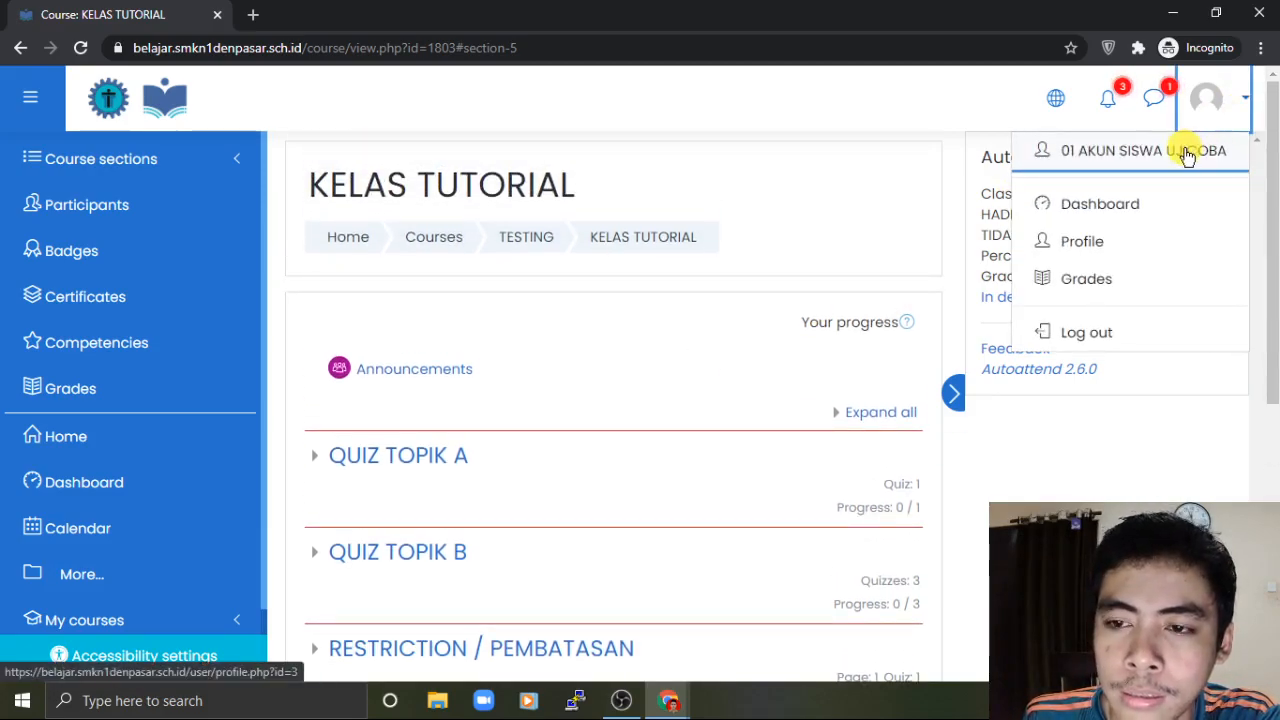
pyautogui.click(1245, 104)
# Step: Expand the QUIZ TOPIK A and QUIZ TOPIK B sections to show their quizzes
pyautogui.scroll(-1, 600, 355)
pyautogui.scroll(-1, 556, 364)
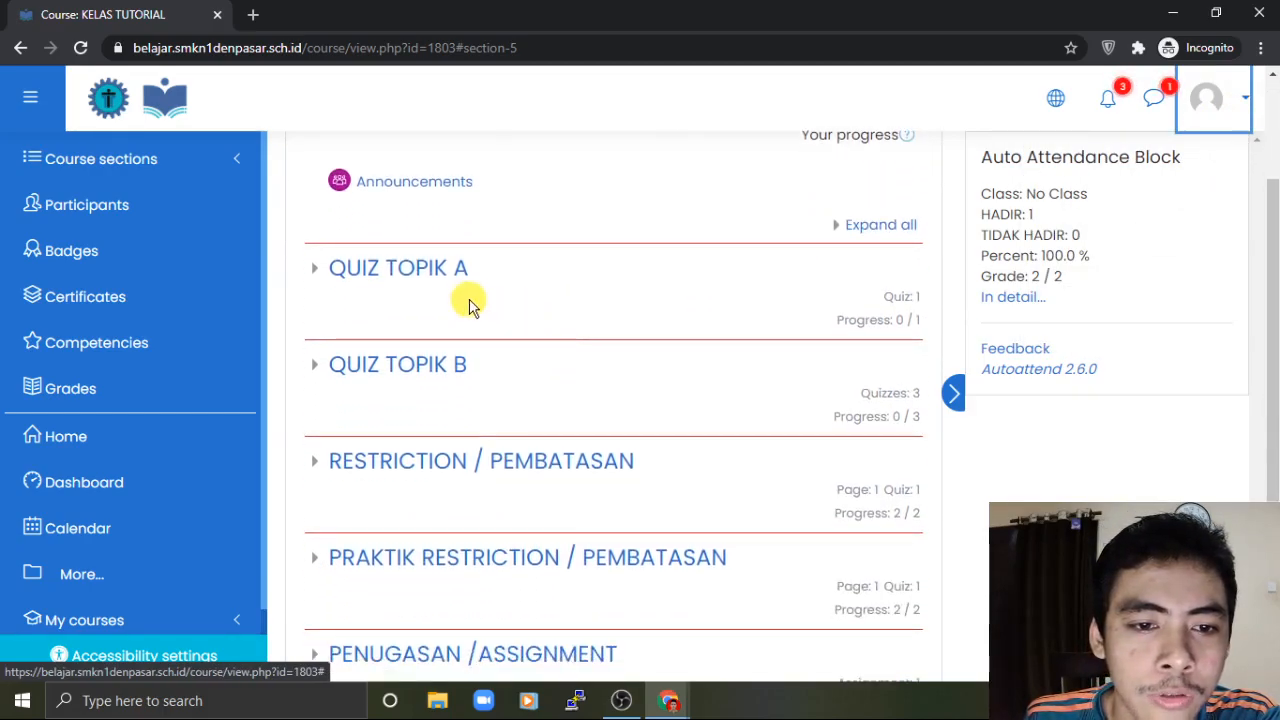
pyautogui.click(443, 278)
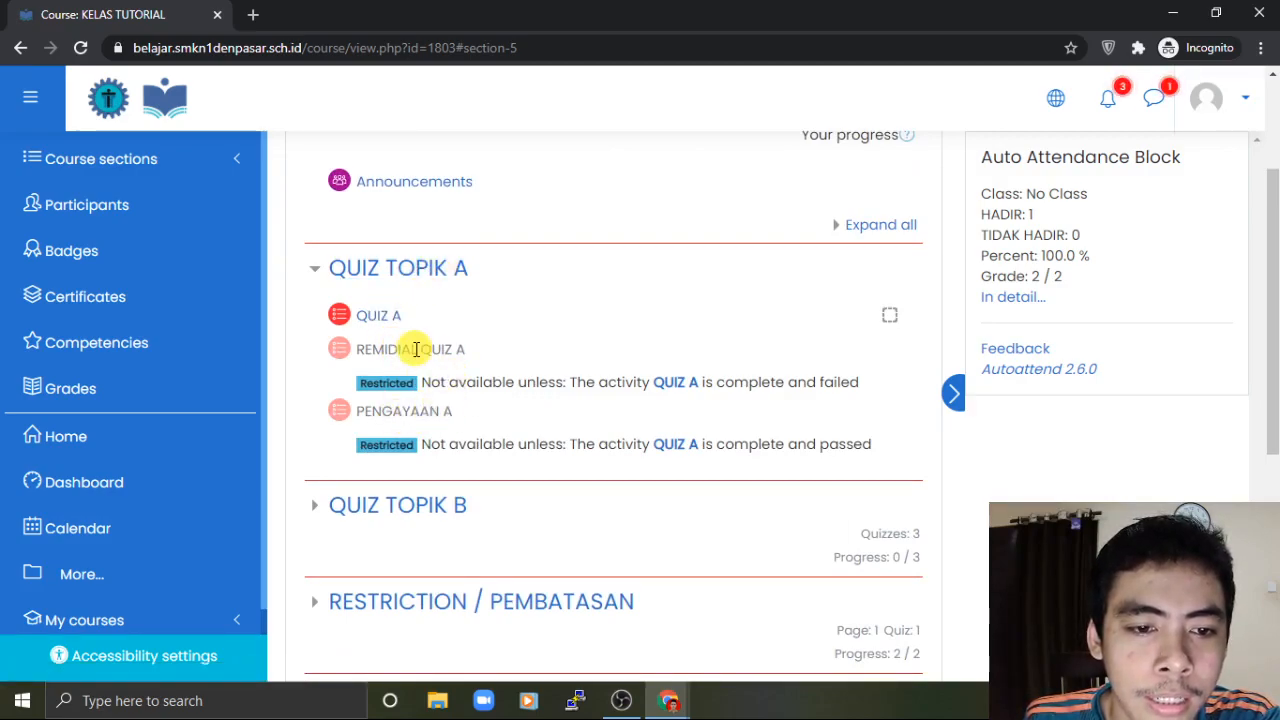
pyautogui.scroll(-1, 414, 347)
pyautogui.click(414, 416)
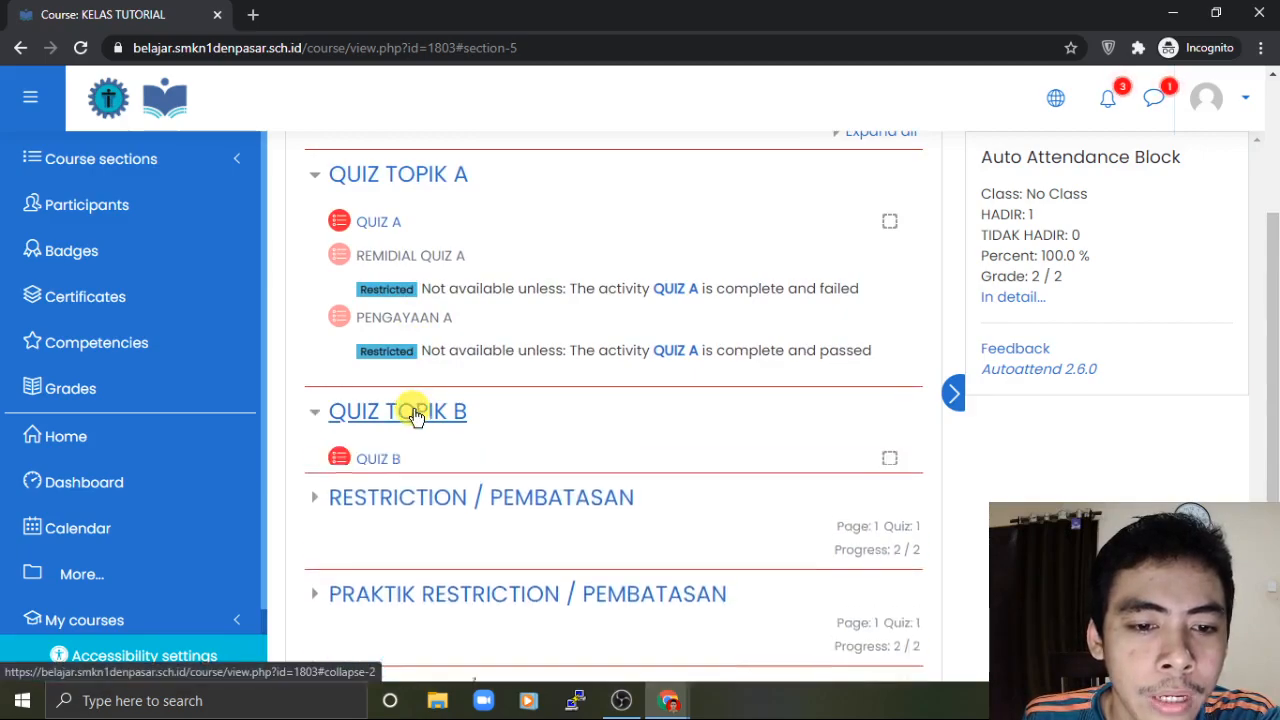
pyautogui.scroll(-1, 412, 385)
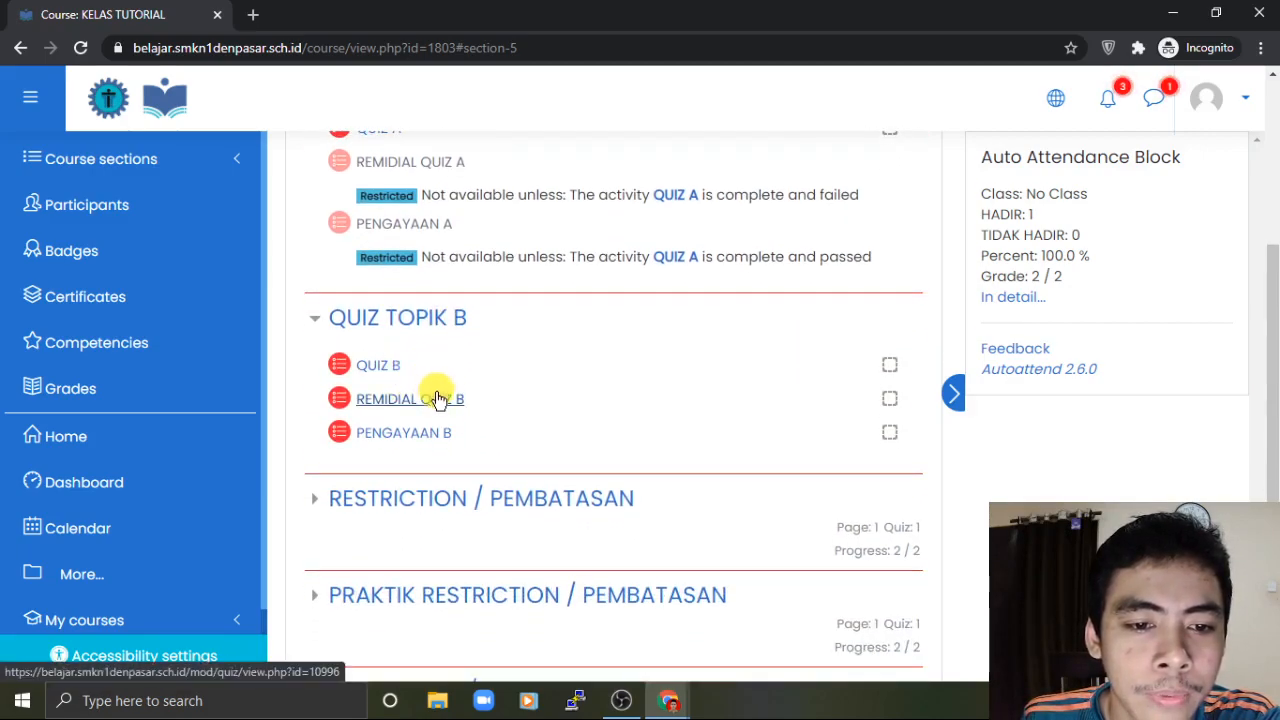
# Step: Examine the access restrictions on REMIDIAL QUIZ A and PENGAYAAN A in QUIZ TOPIK A, comparing the failed and passed conditions
pyautogui.scroll(2, 470, 410)
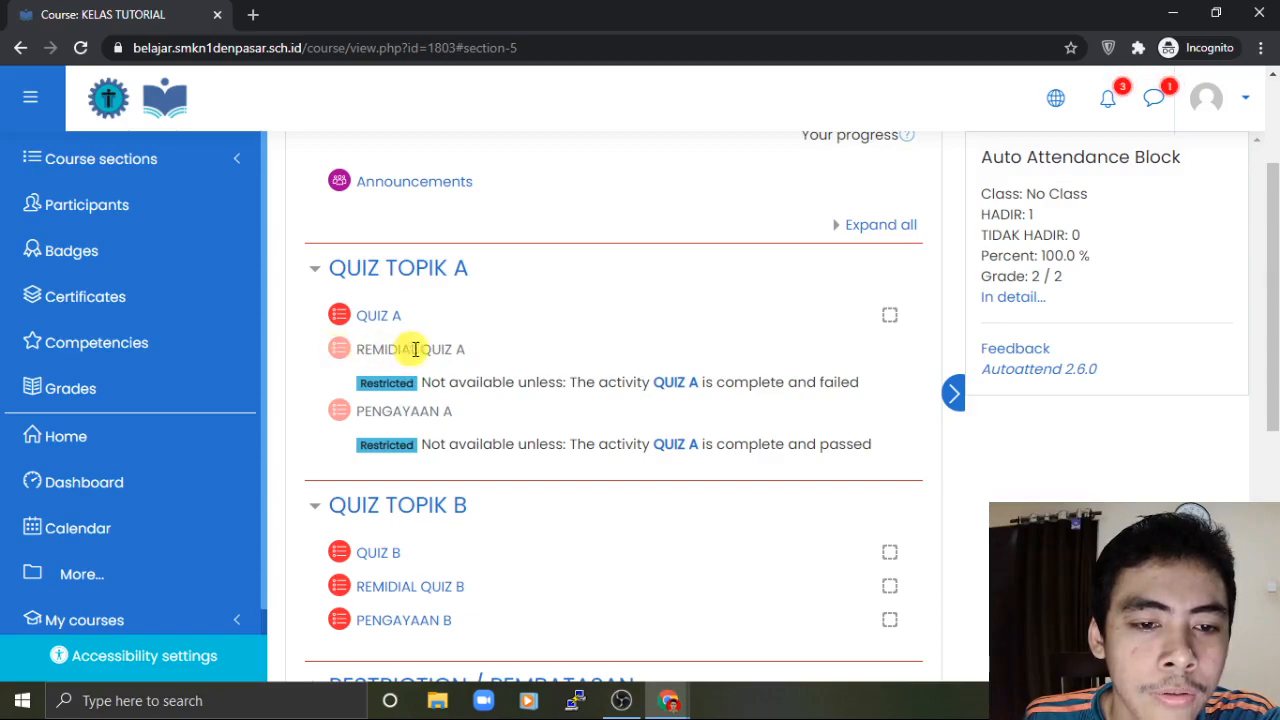
pyautogui.click(394, 411)
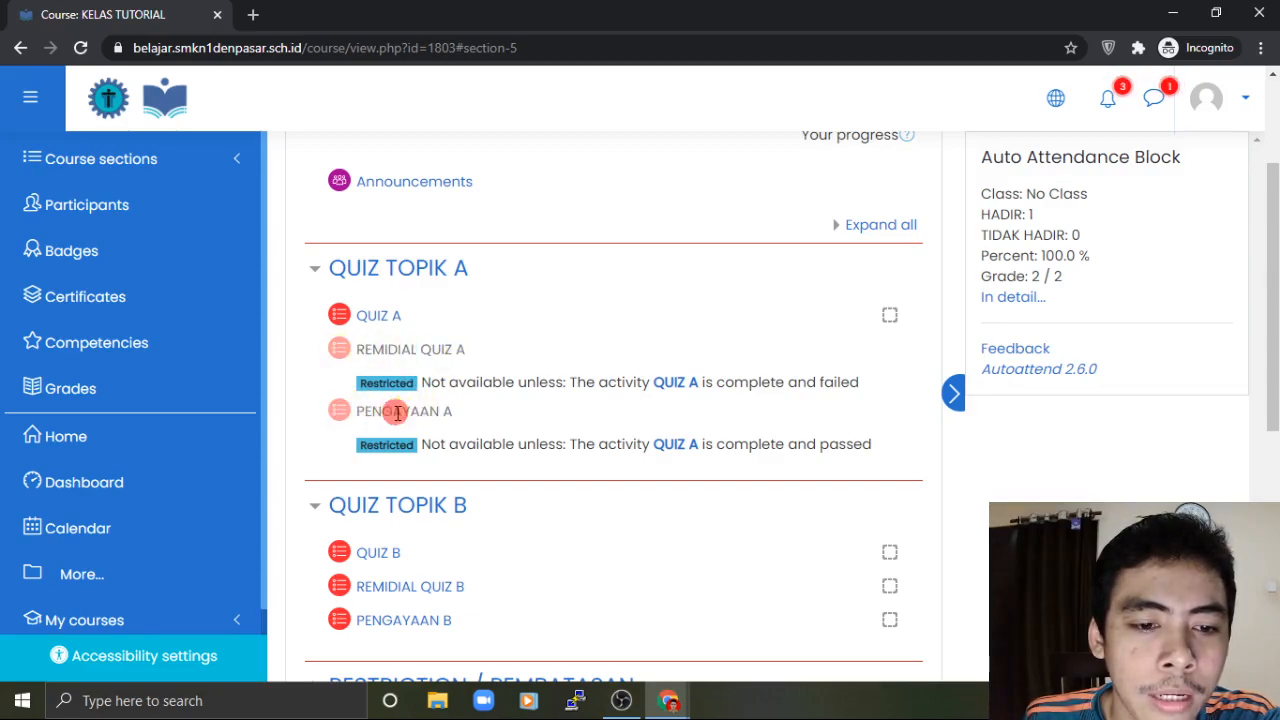
pyautogui.click(336, 351)
pyautogui.moveTo(397, 350); pyautogui.dragTo(458, 346)
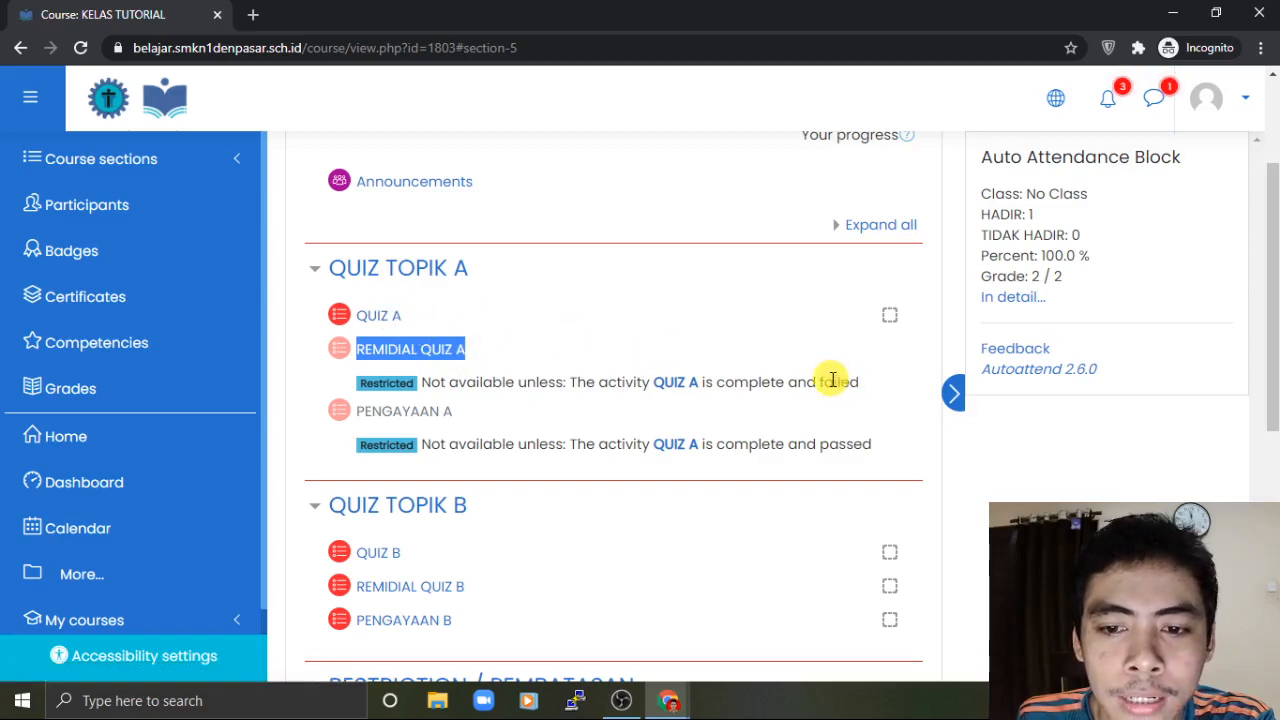
pyautogui.moveTo(821, 381); pyautogui.dragTo(866, 381)
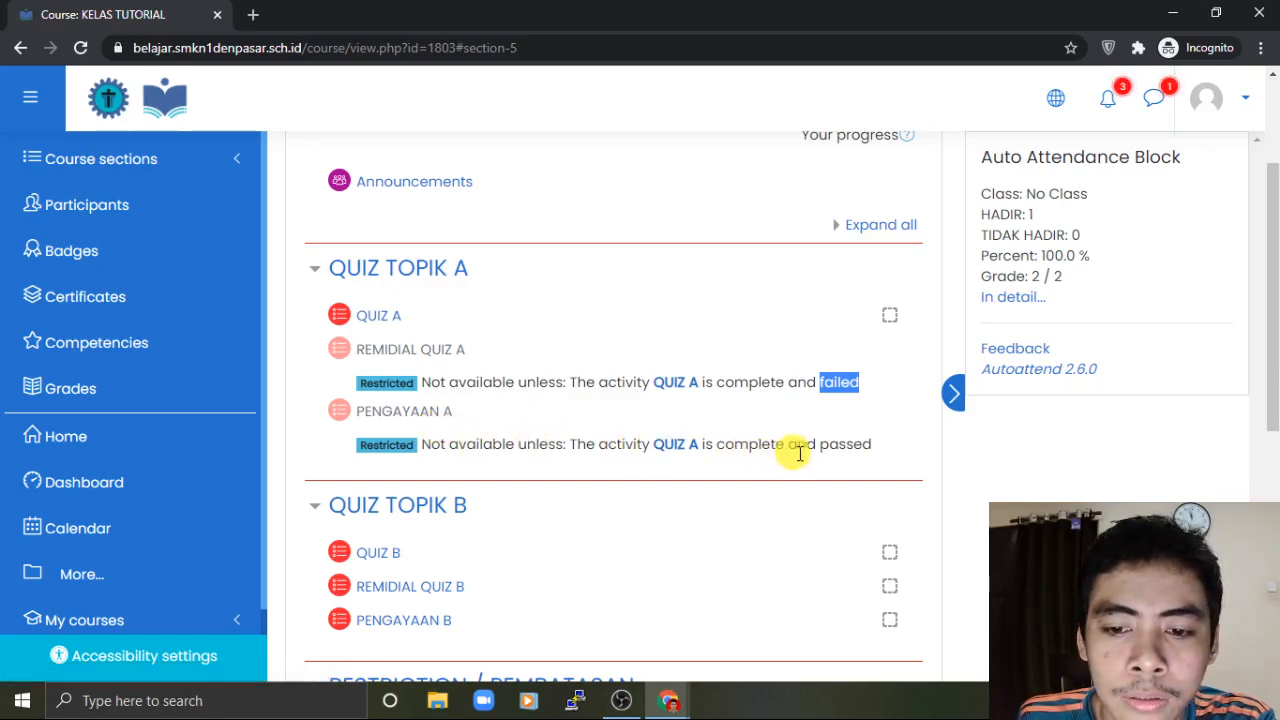
pyautogui.moveTo(872, 445); pyautogui.dragTo(826, 444)
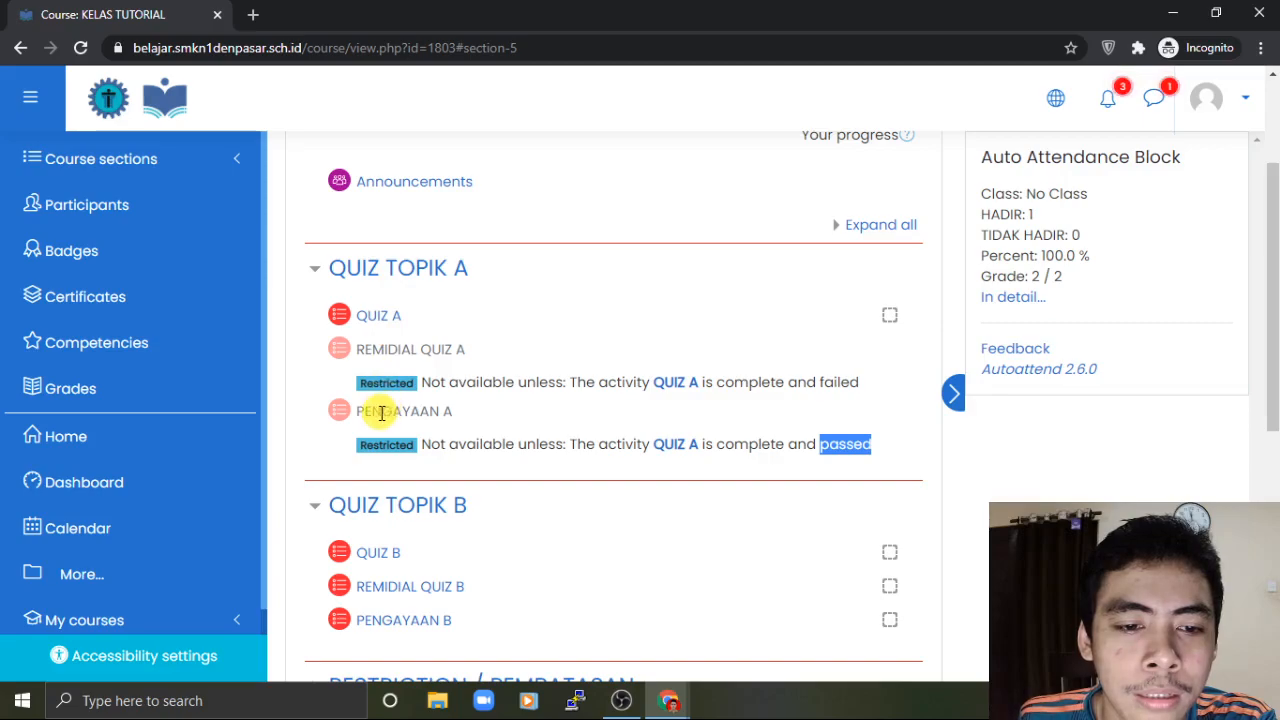
pyautogui.moveTo(360, 410); pyautogui.dragTo(562, 426)
pyautogui.click(563, 426)
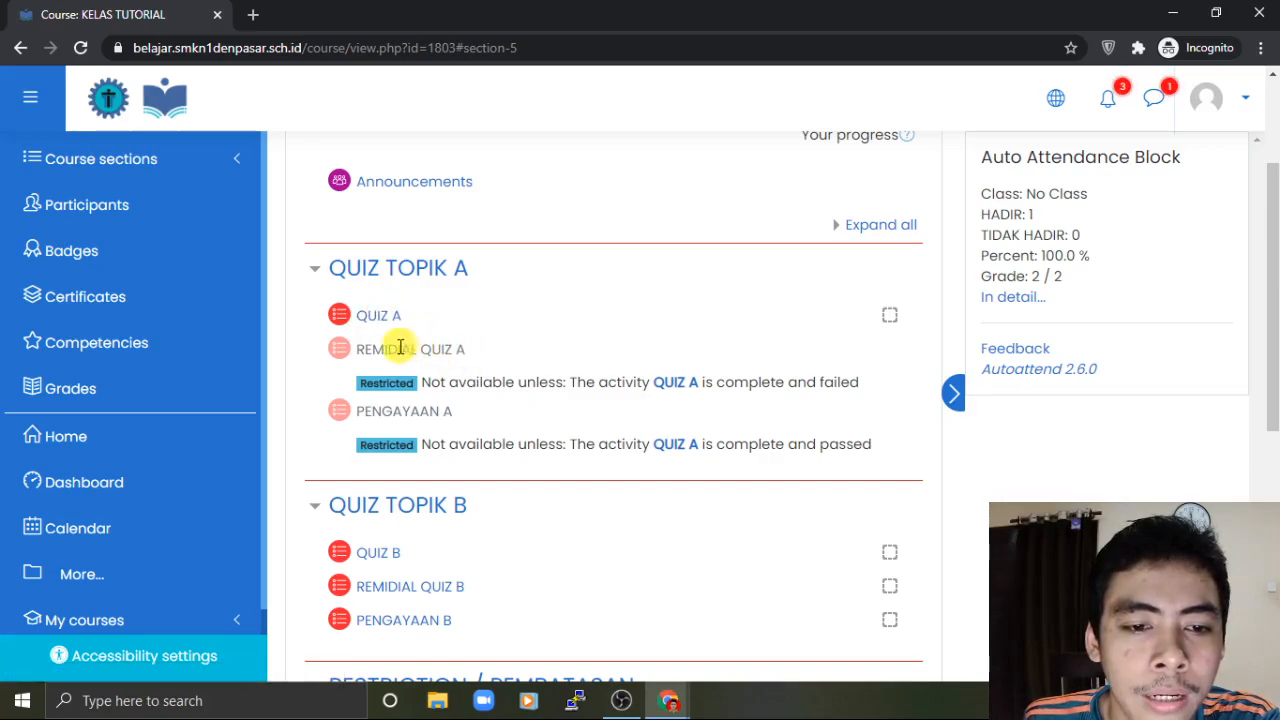
pyautogui.moveTo(359, 349); pyautogui.dragTo(466, 349)
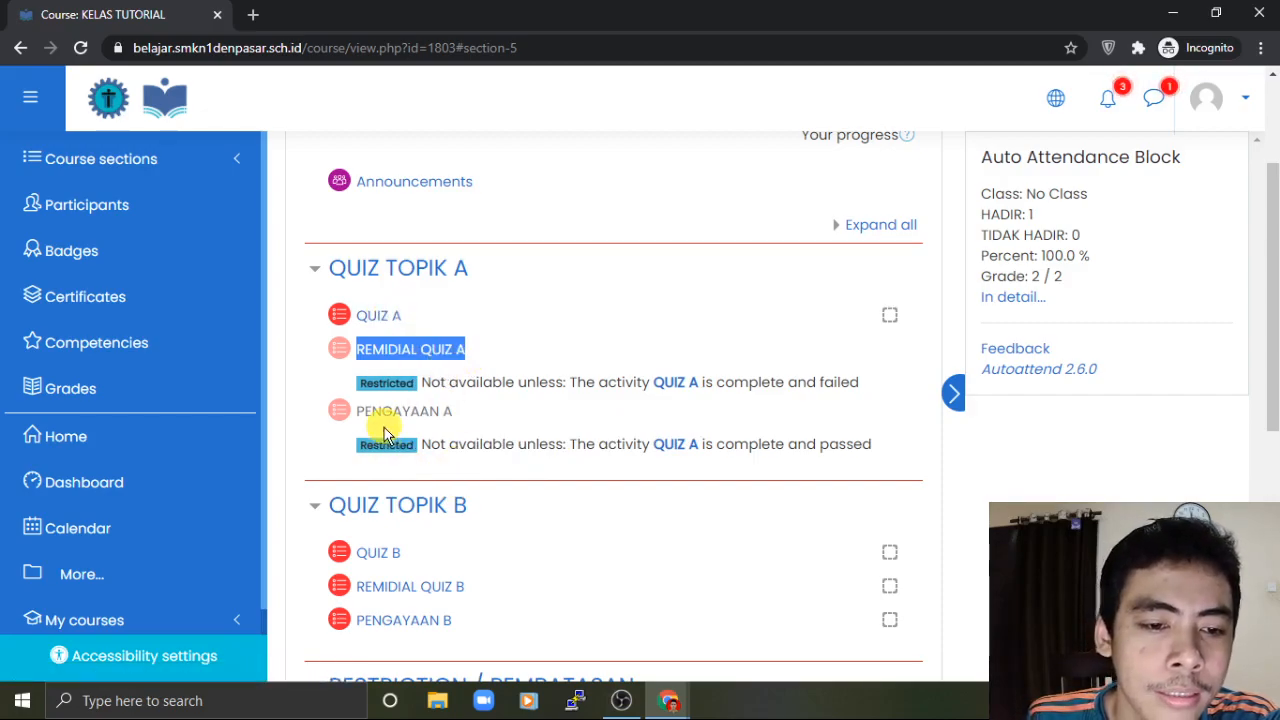
pyautogui.moveTo(360, 411); pyautogui.dragTo(412, 411)
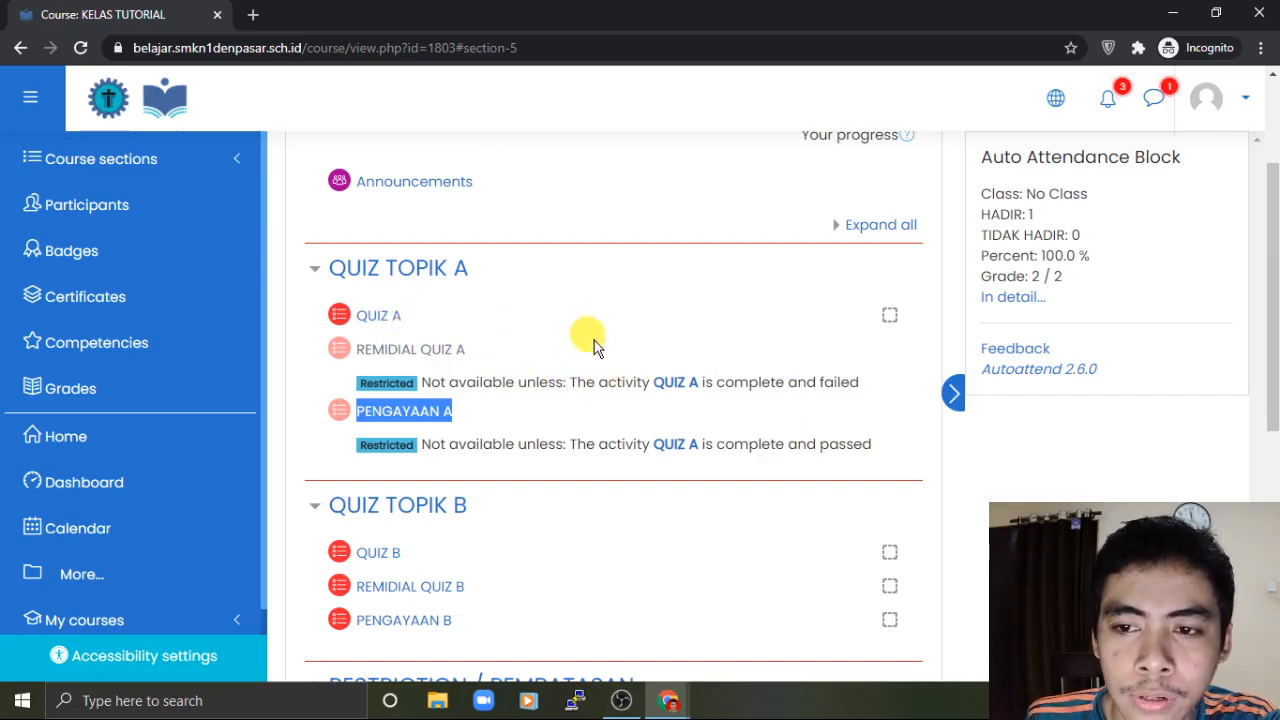
pyautogui.scroll(1, 520, 340)
pyautogui.scroll(-1, 450, 345)
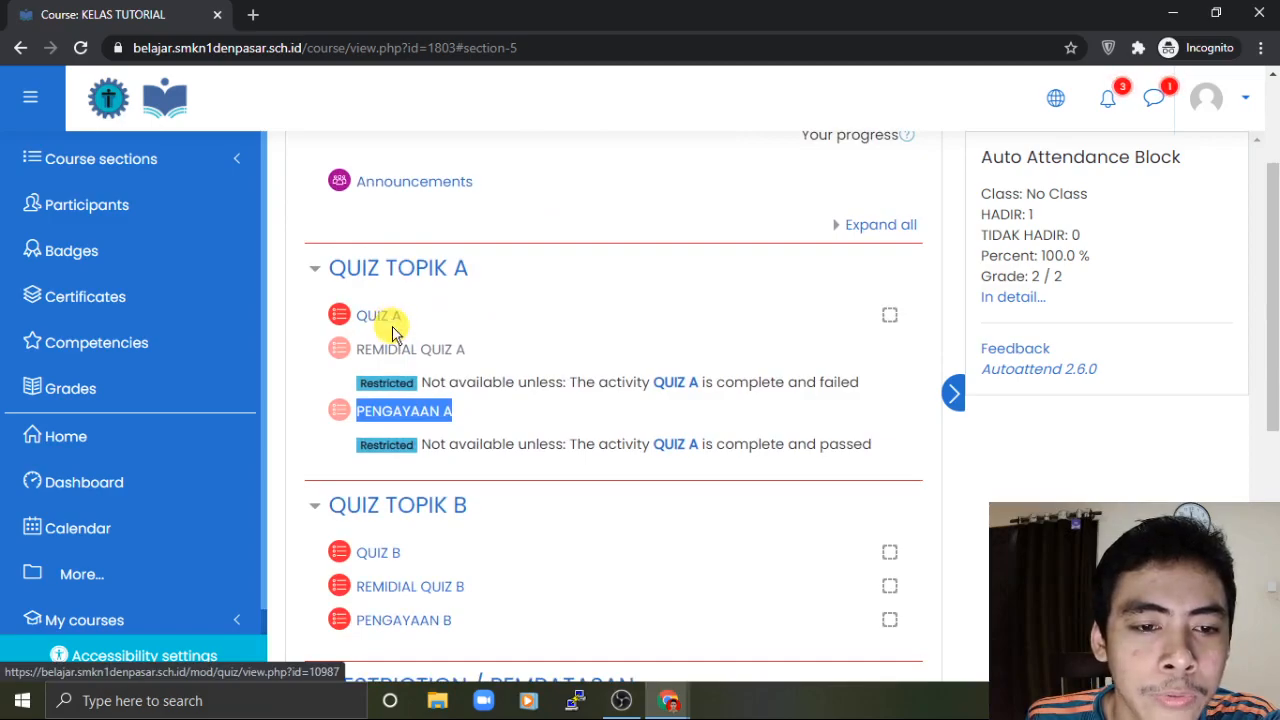
# Step: Open QUIZ A, check its number of allowed attempts and start a timed attempt
pyautogui.click(384, 320)
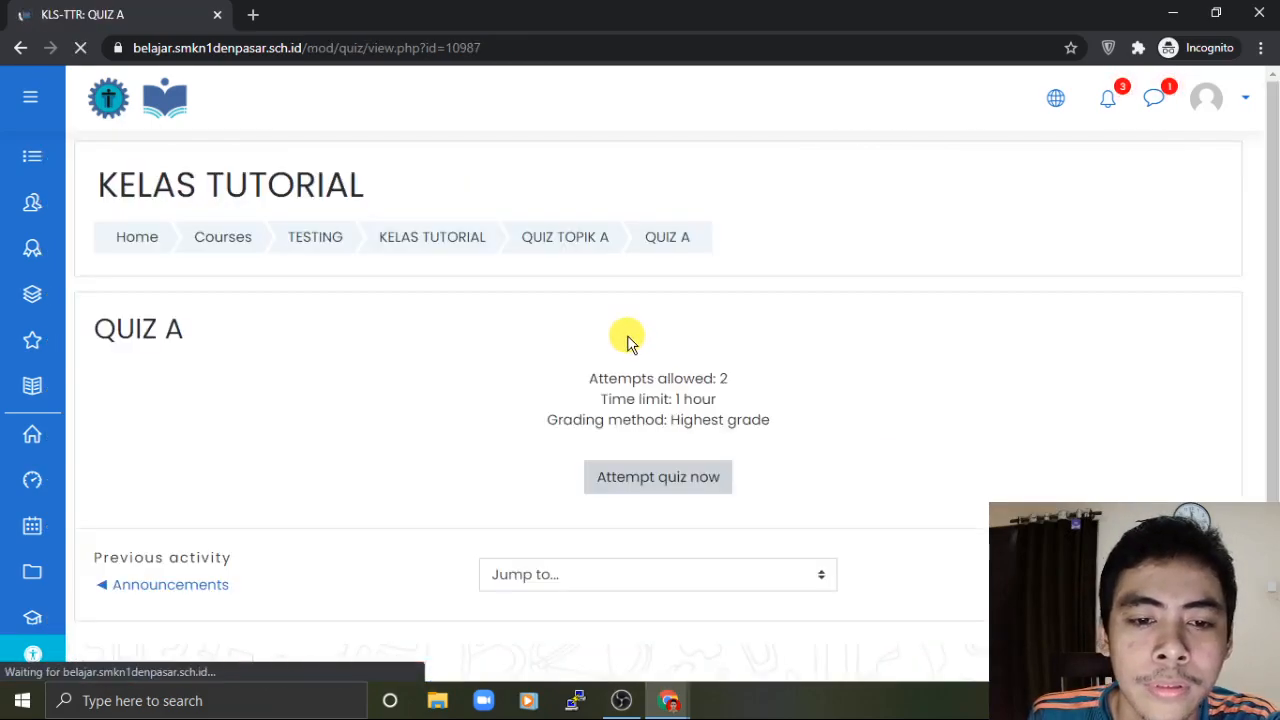
pyautogui.scroll(-1, 620, 352)
pyautogui.moveTo(589, 285); pyautogui.dragTo(740, 288)
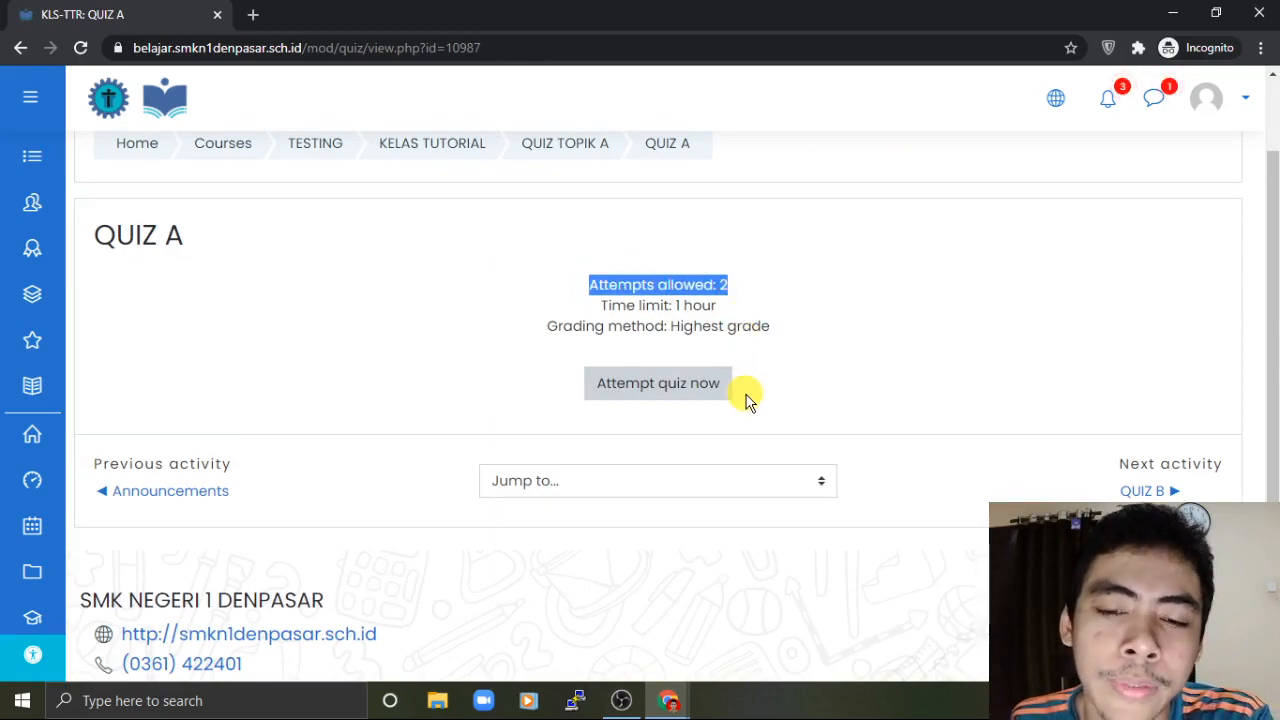
pyautogui.click(652, 388)
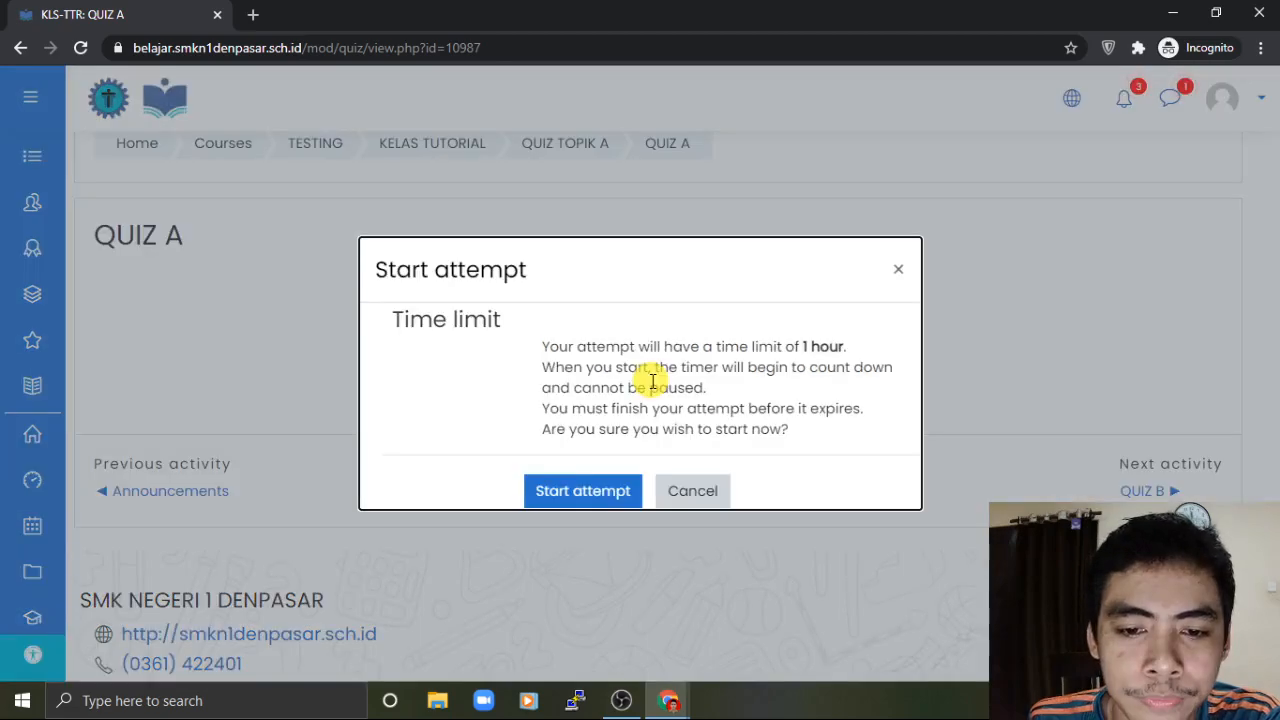
pyautogui.click(588, 491)
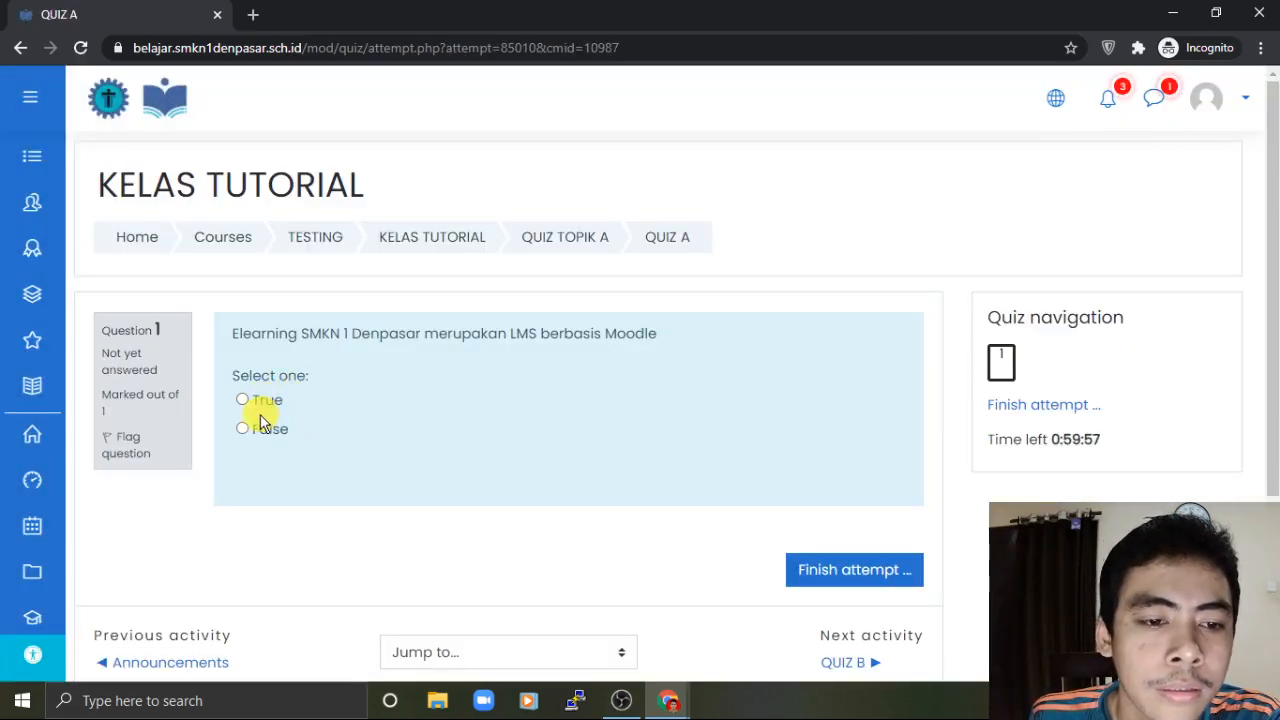
# Step: Answer question 1 of QUIZ A with True, finish the attempt and submit it
pyautogui.click(242, 400)
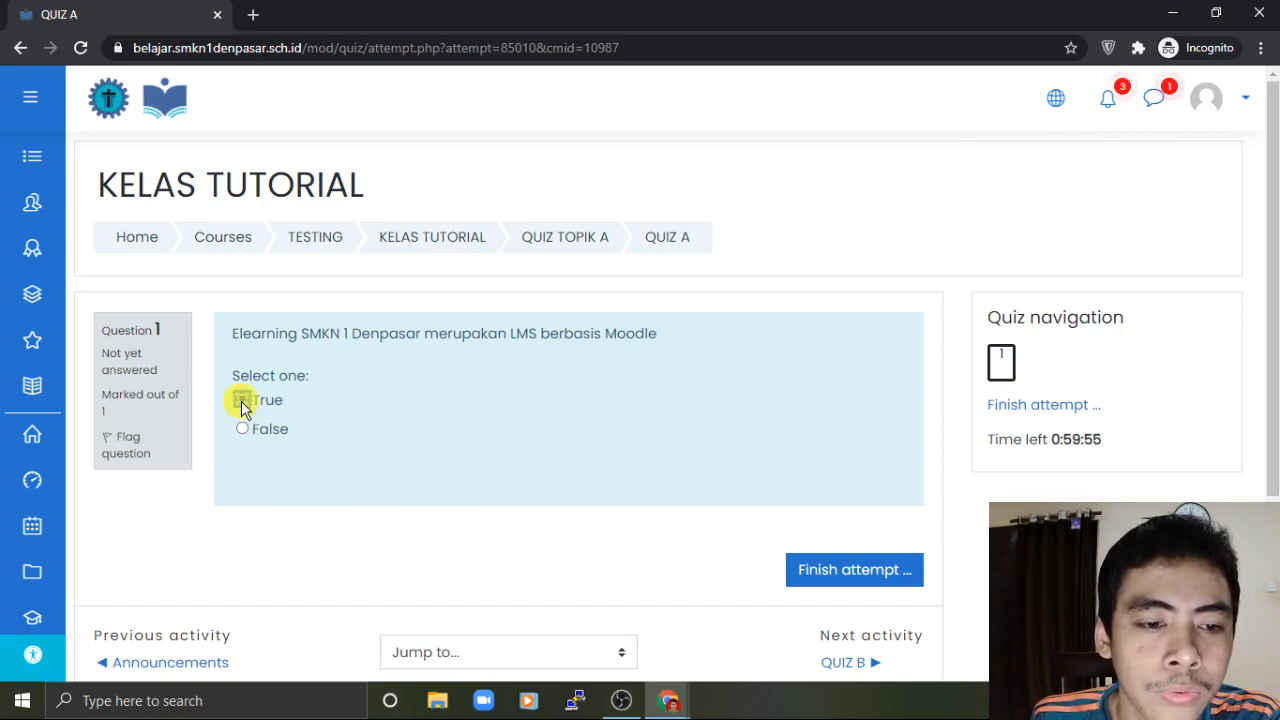
pyautogui.click(842, 569)
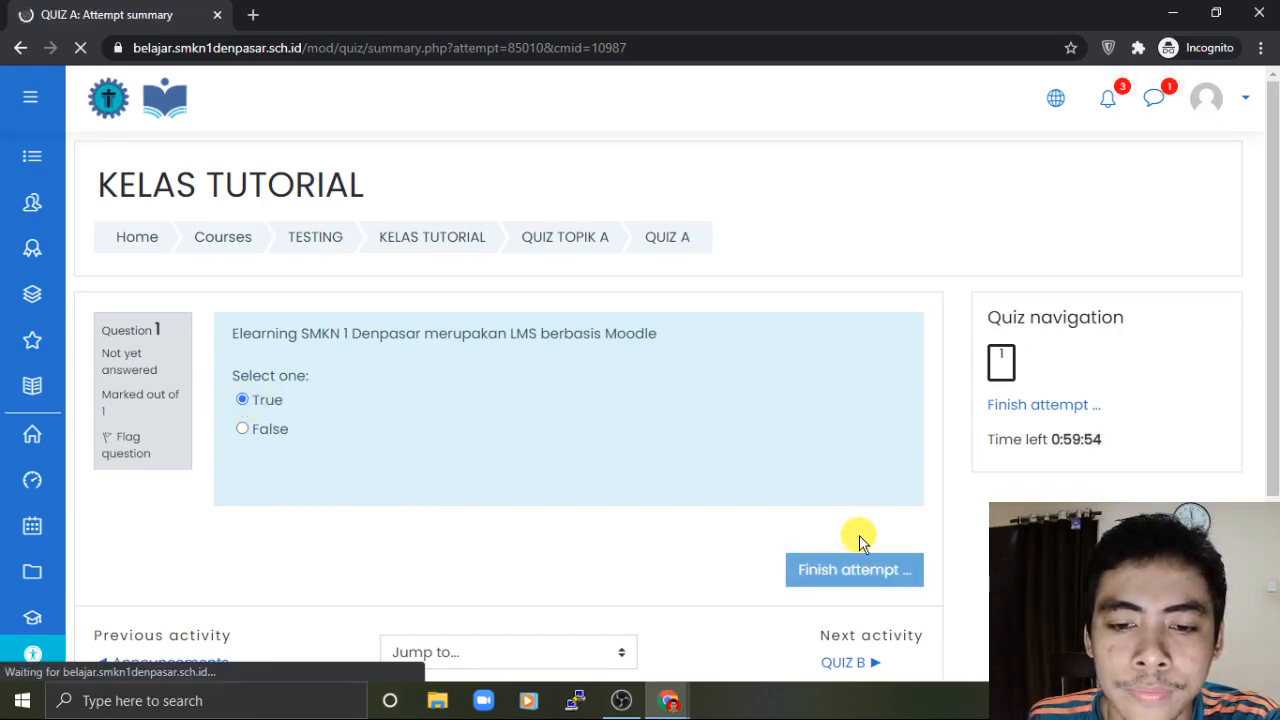
pyautogui.scroll(-2, 828, 535)
pyautogui.click(542, 436)
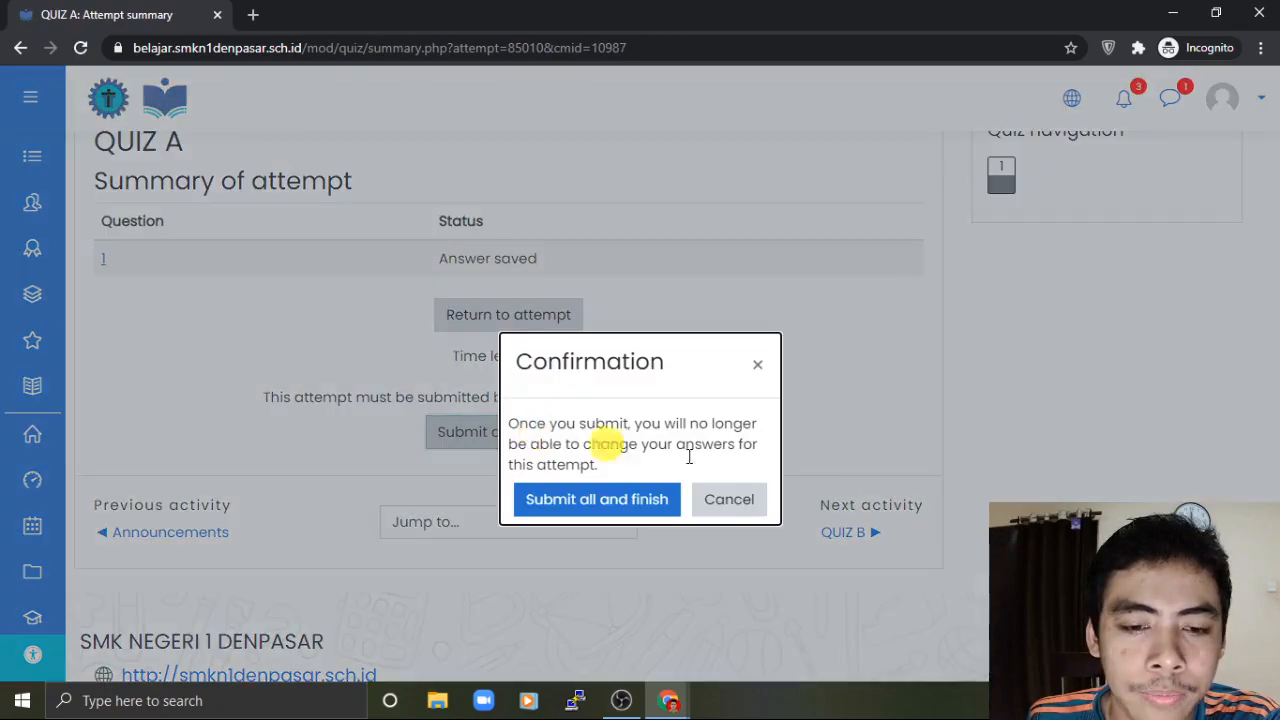
pyautogui.click(600, 502)
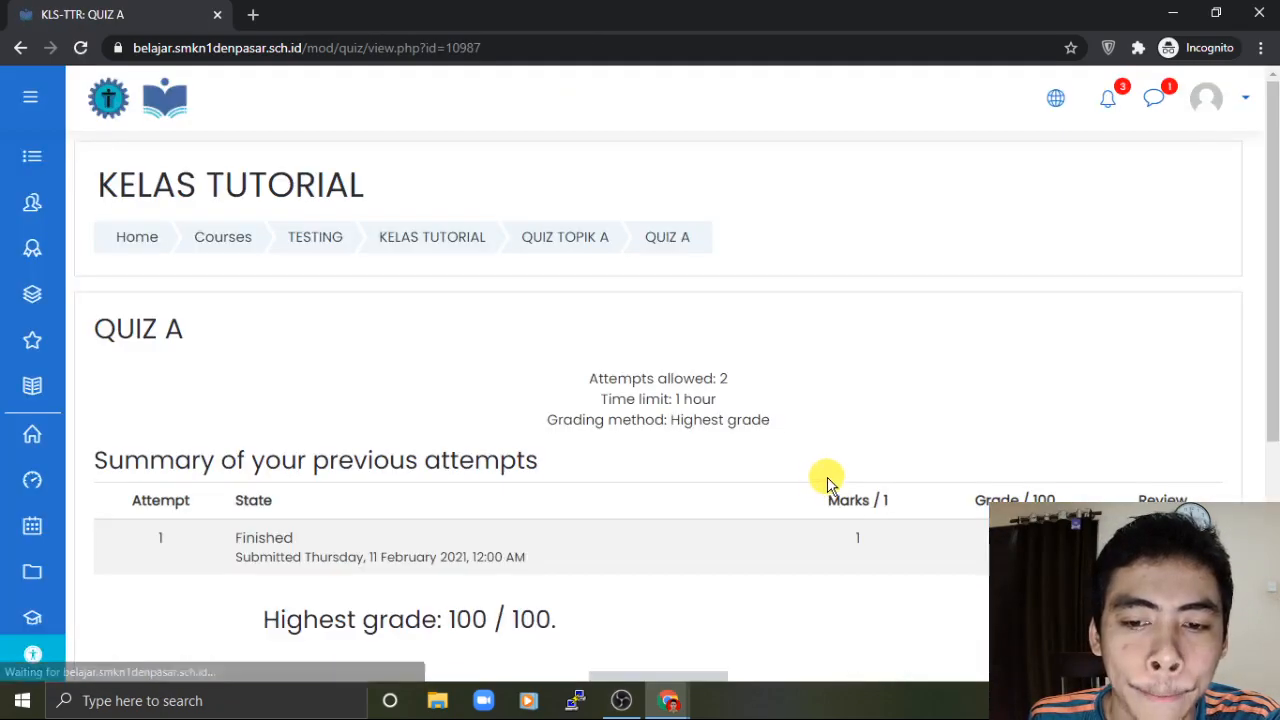
# Step: Check the grade of the submitted QUIZ A attempt and return to the QUIZ TOPIK A section to review its quiz restrictions
pyautogui.scroll(-2, 850, 470)
pyautogui.moveTo(1046, 355); pyautogui.dragTo(983, 350)
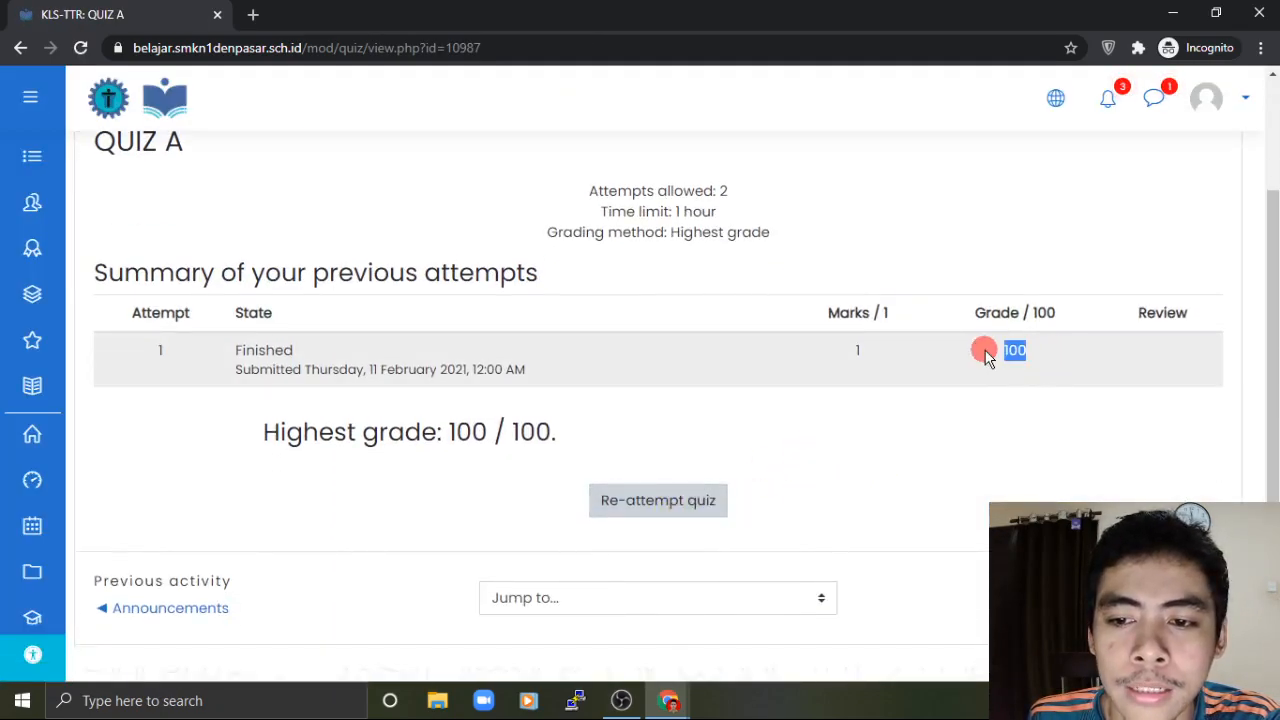
pyautogui.scroll(1, 910, 378)
pyautogui.scroll(-1, 734, 477)
pyautogui.scroll(2, 705, 430)
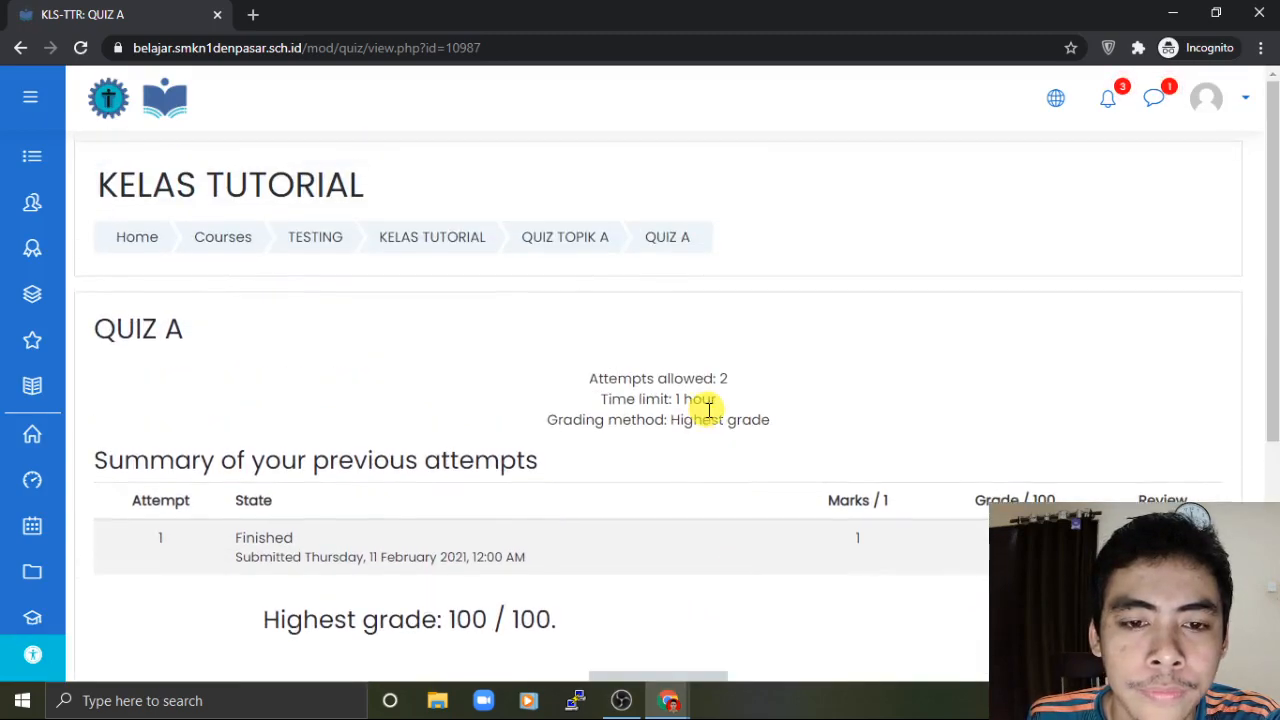
pyautogui.click(602, 250)
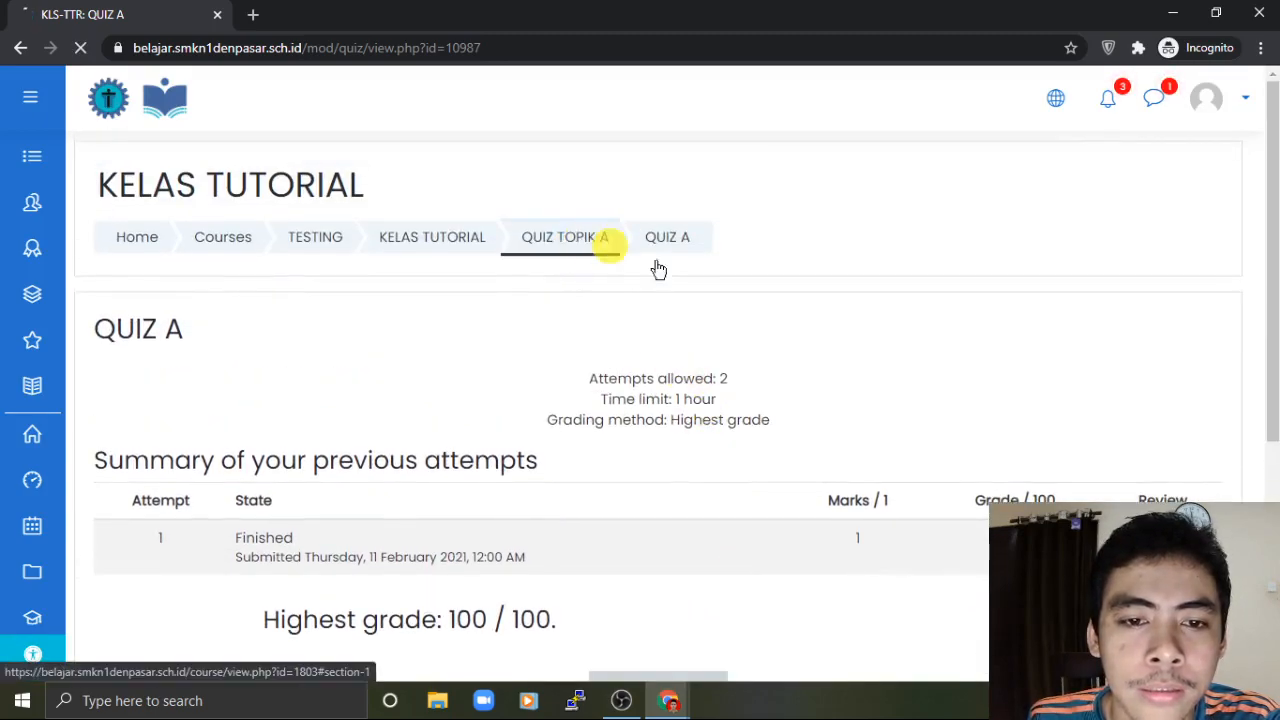
pyautogui.scroll(1, 563, 370)
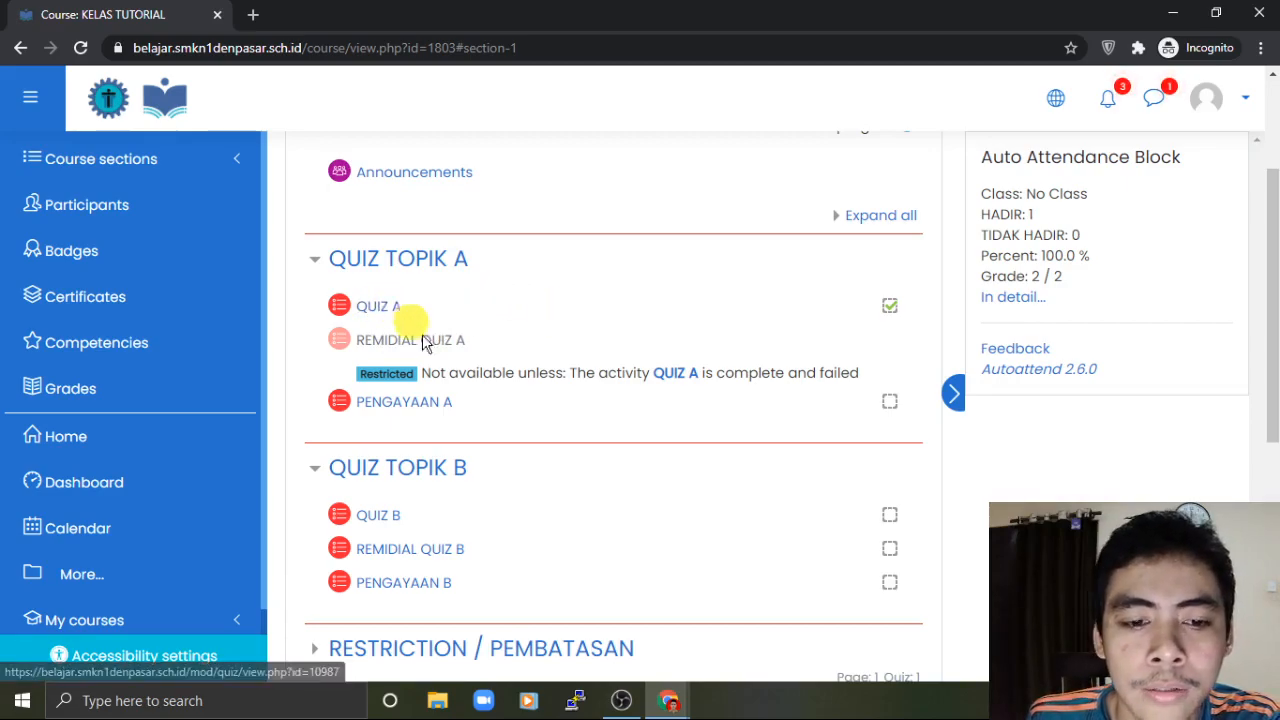
# Step: Switch to the teacher's Chrome window, extend the expiring session and reload the course page
pyautogui.moveTo(672, 700)
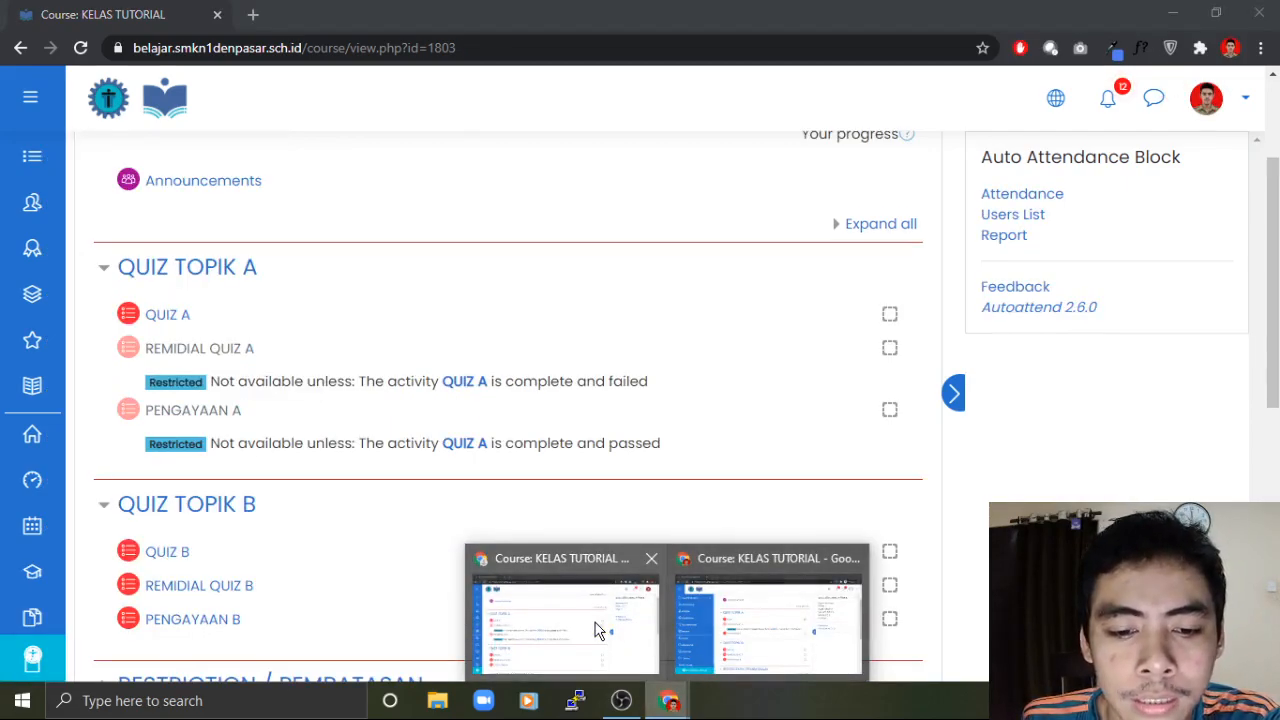
pyautogui.click(596, 630)
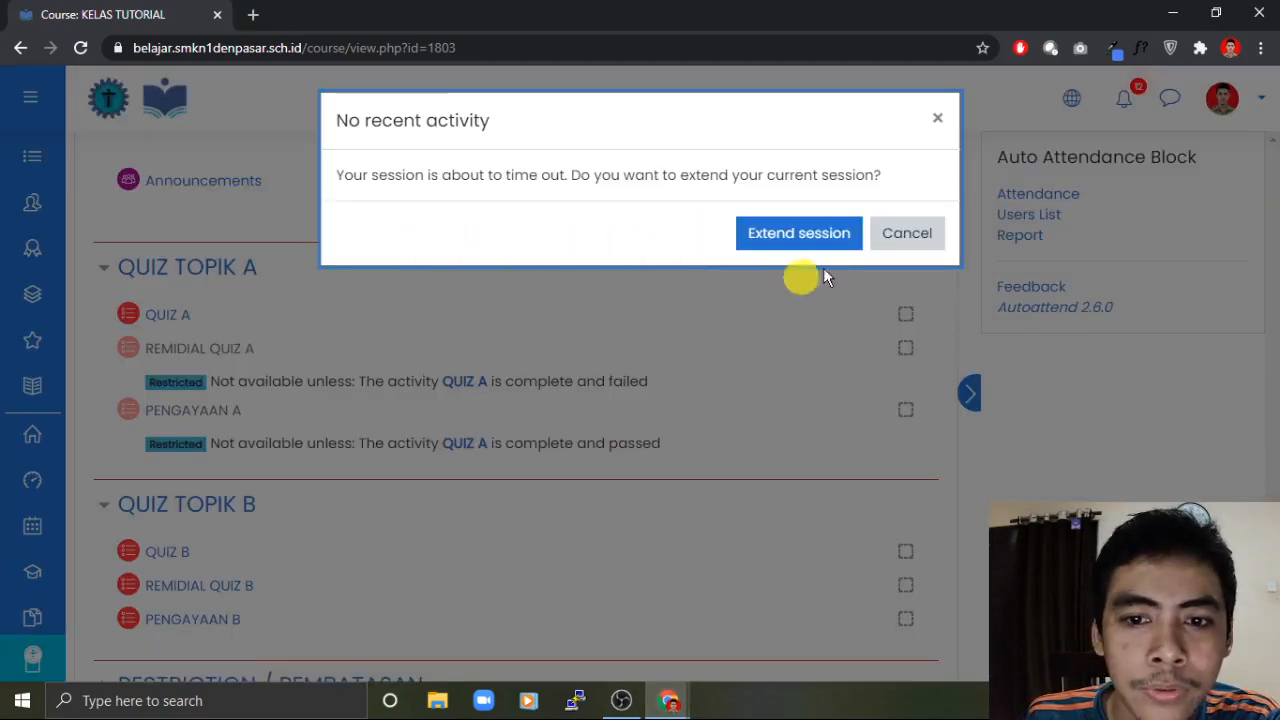
pyautogui.click(784, 233)
pyautogui.click(71, 47)
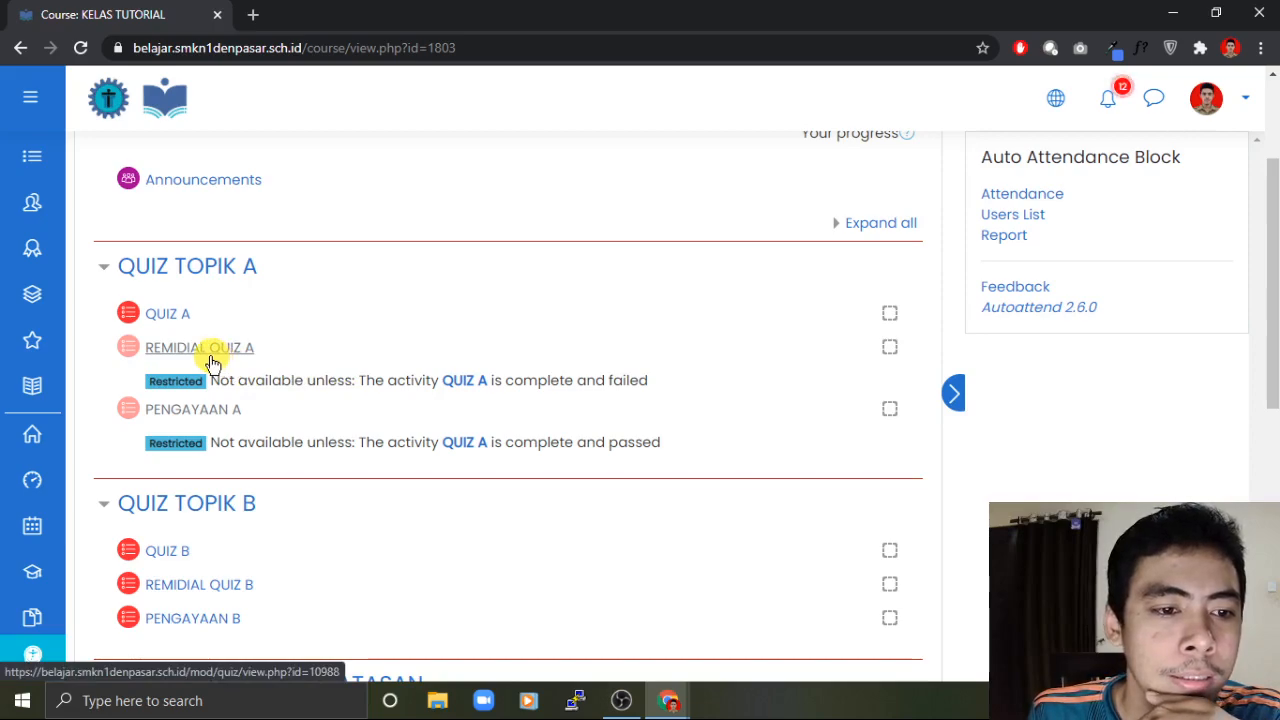
# Step: Open the attempts report of QUIZ A and go to the table listing the student's attempt
pyautogui.click(172, 315)
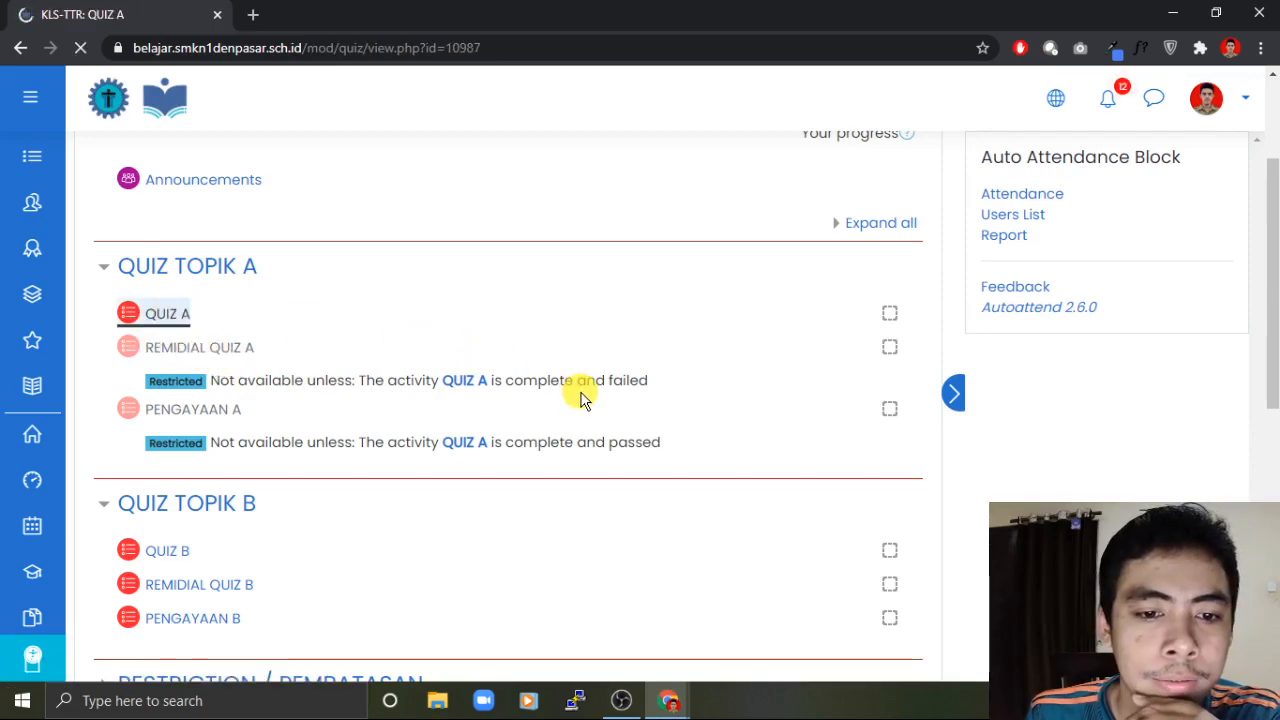
pyautogui.click(662, 458)
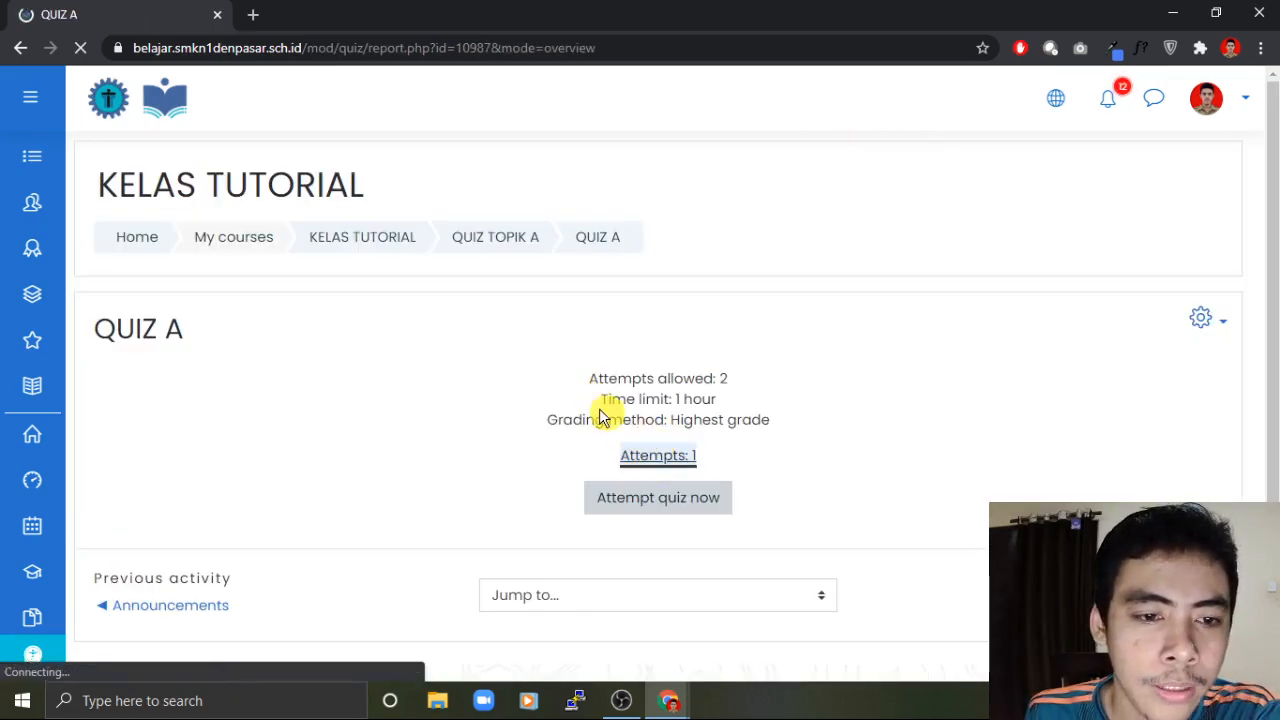
pyautogui.scroll(-2, 650, 400)
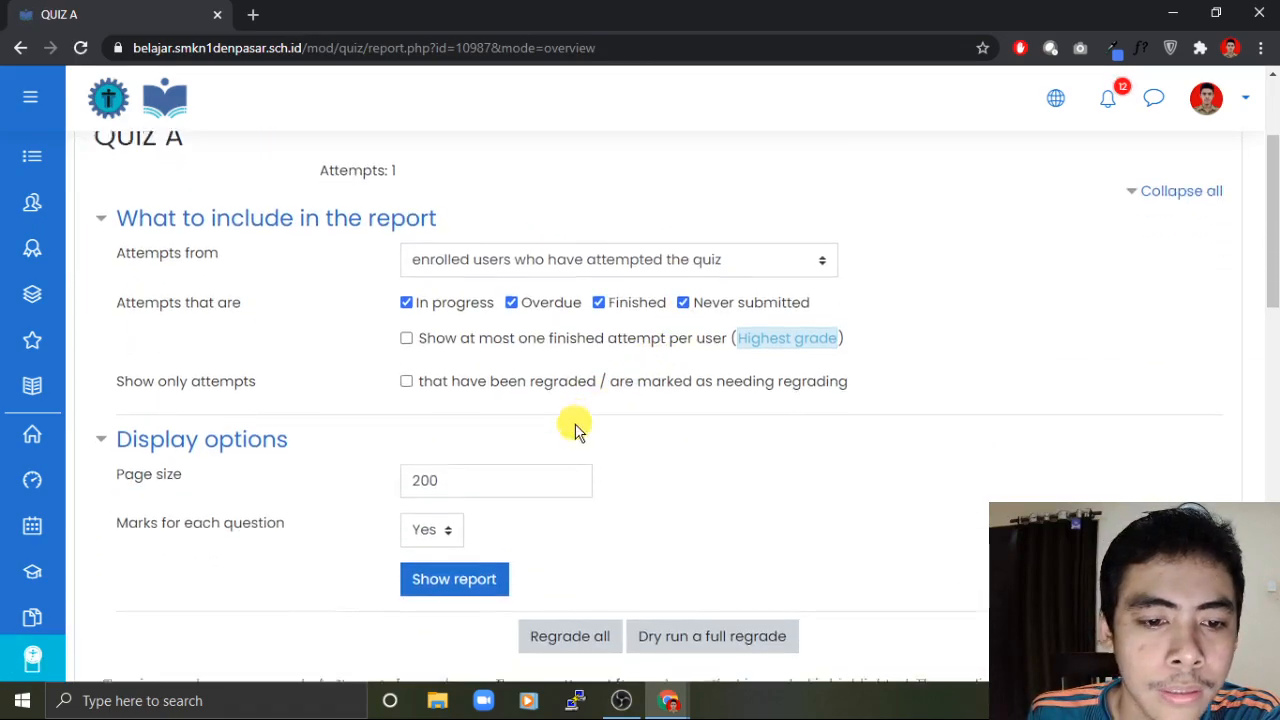
pyautogui.scroll(-1, 576, 428)
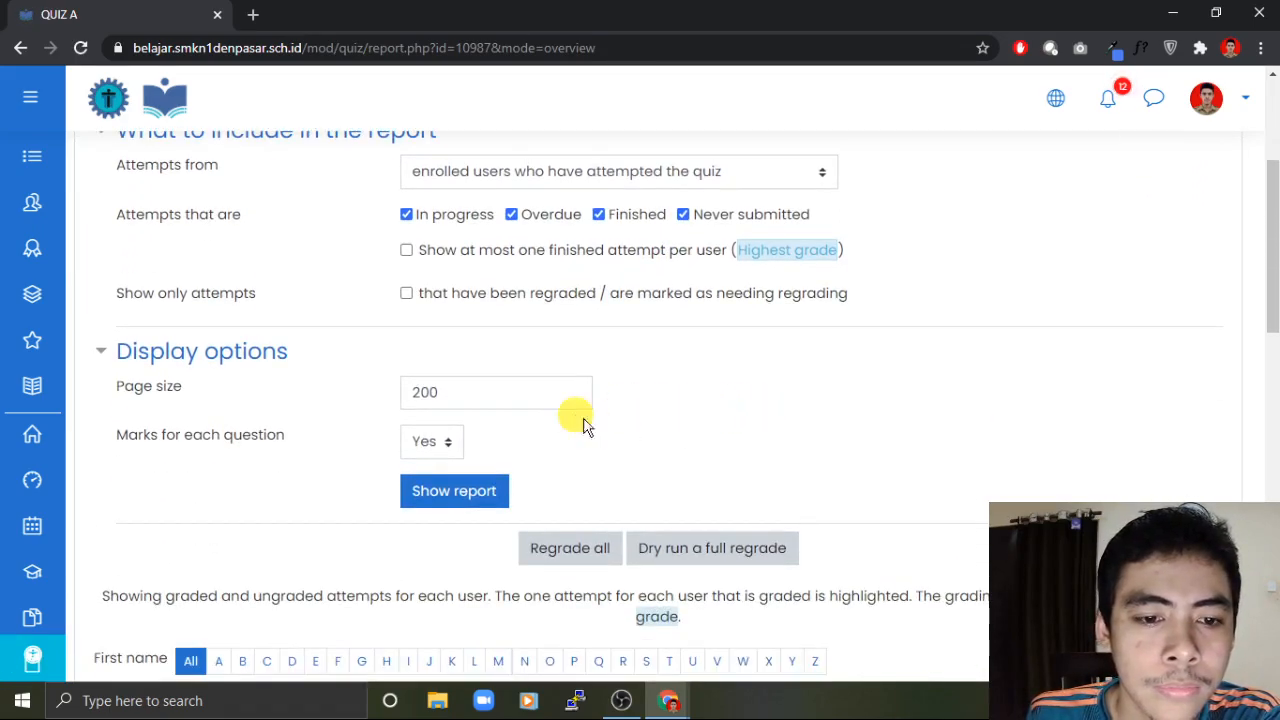
pyautogui.scroll(-6, 571, 420)
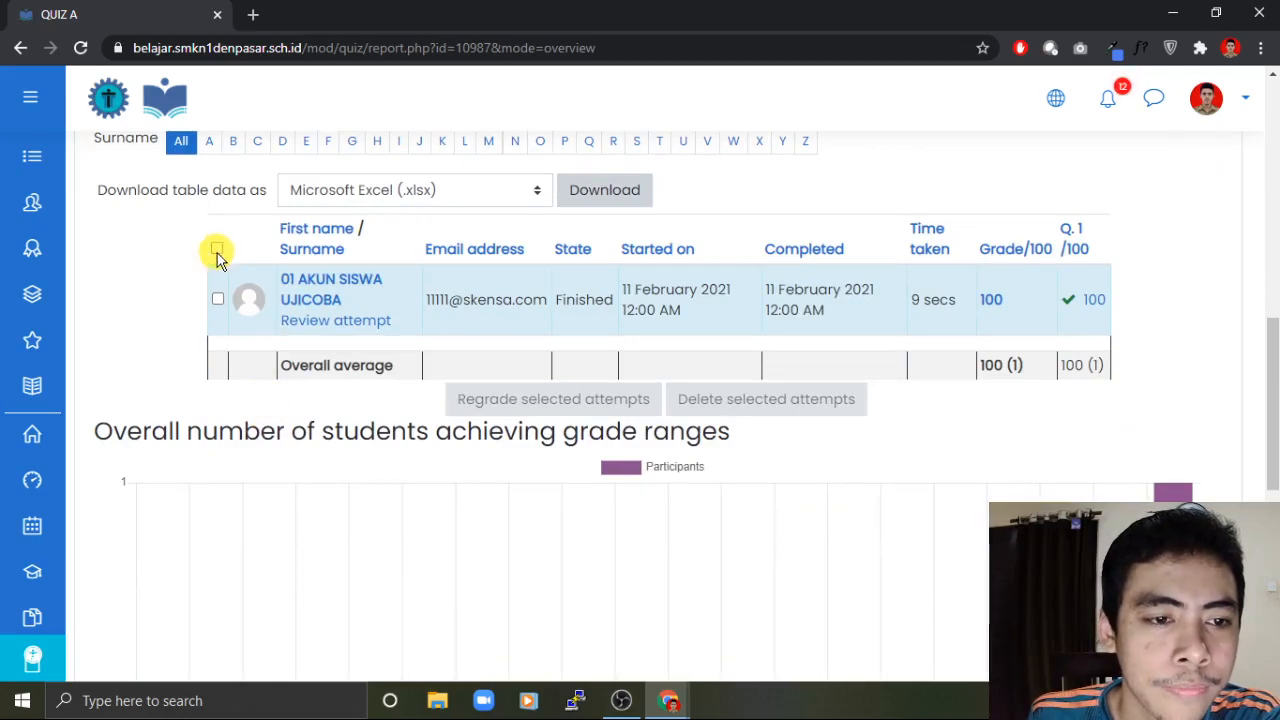
# Step: Delete the student's selected attempt from the QUIZ A report and return to the QUIZ A page
pyautogui.click(217, 249)
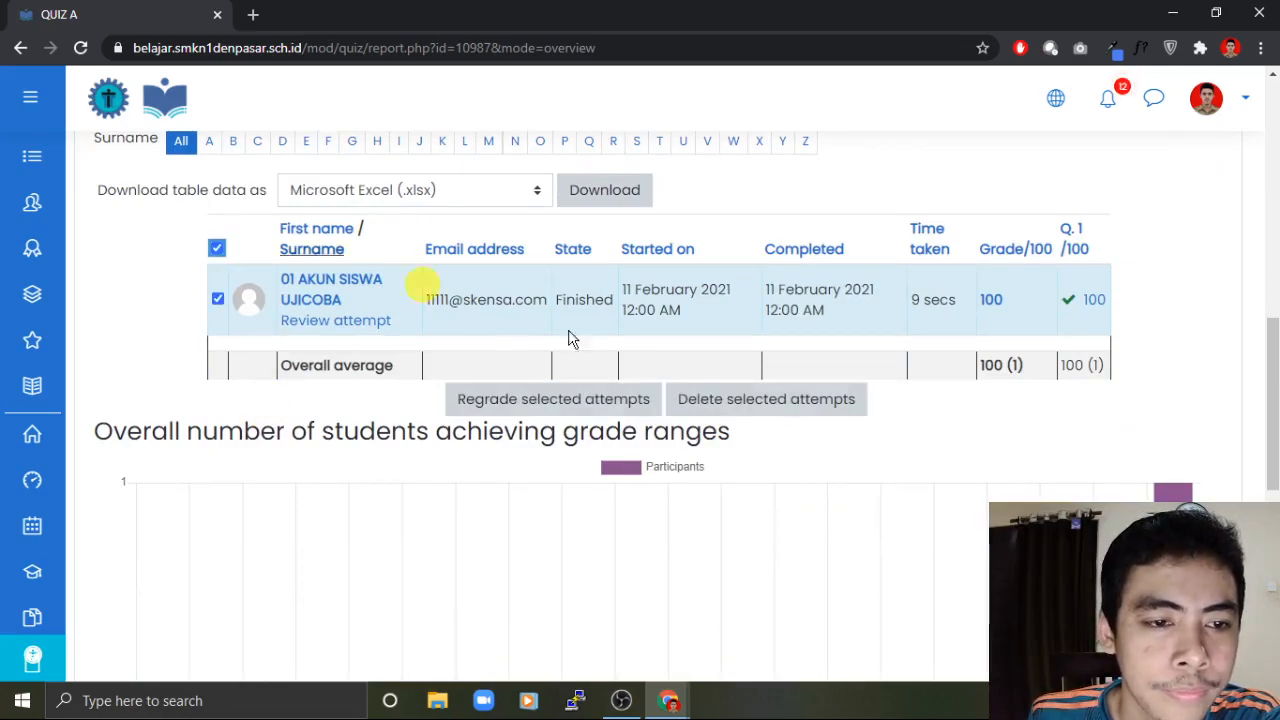
pyautogui.click(773, 402)
pyautogui.click(580, 478)
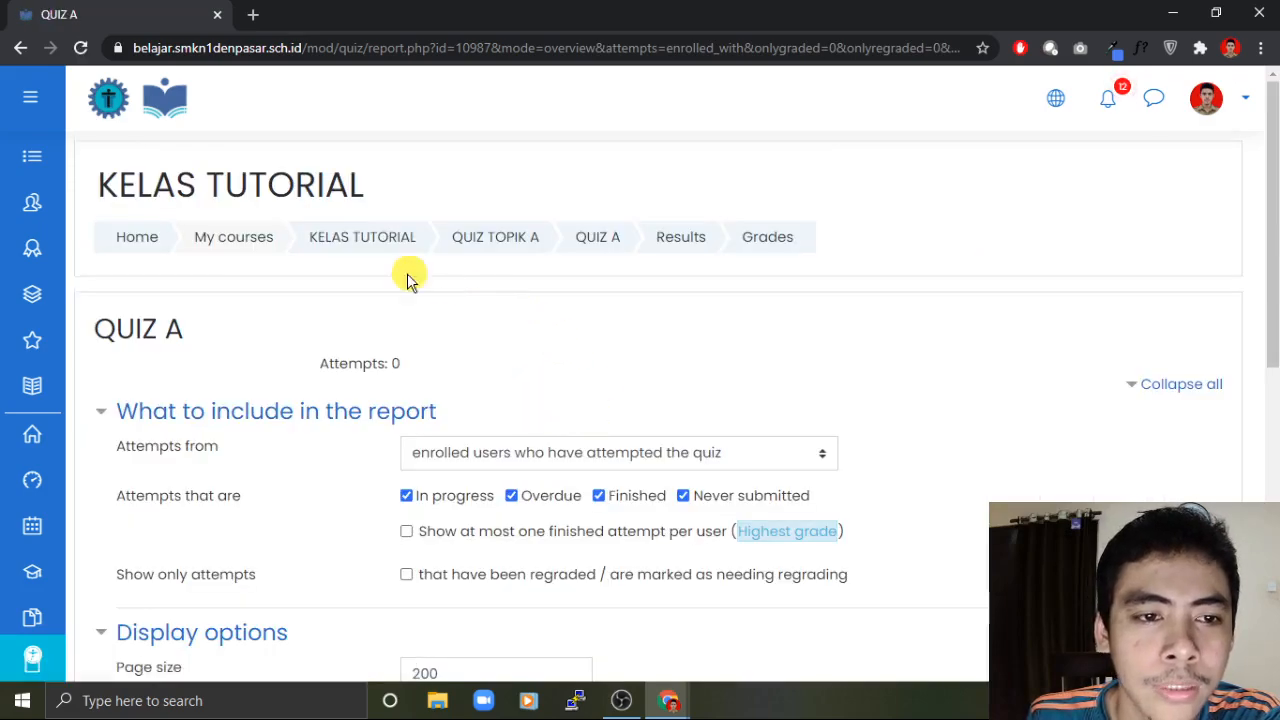
pyautogui.click(593, 250)
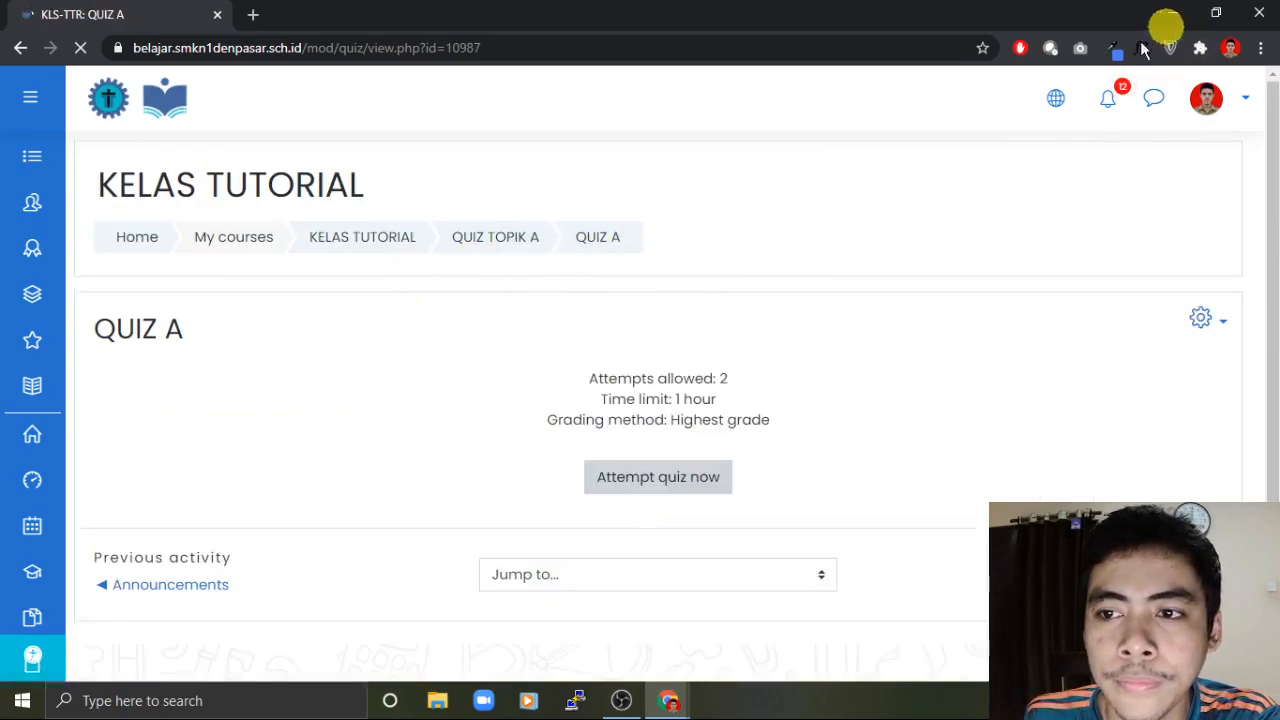
# Step: Switch to the student's Incognito Chrome window and reload the KELAS TUTORIAL course page
pyautogui.moveTo(695, 700)
pyautogui.click(777, 623)
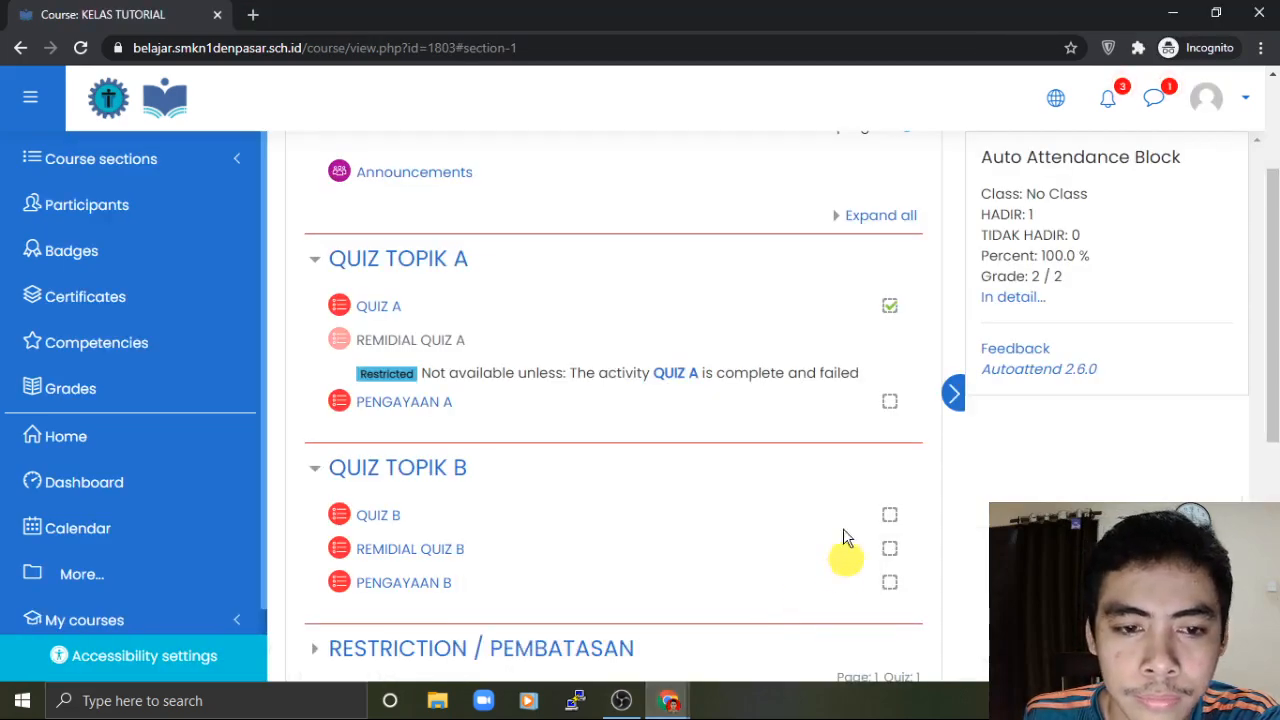
pyautogui.click(80, 48)
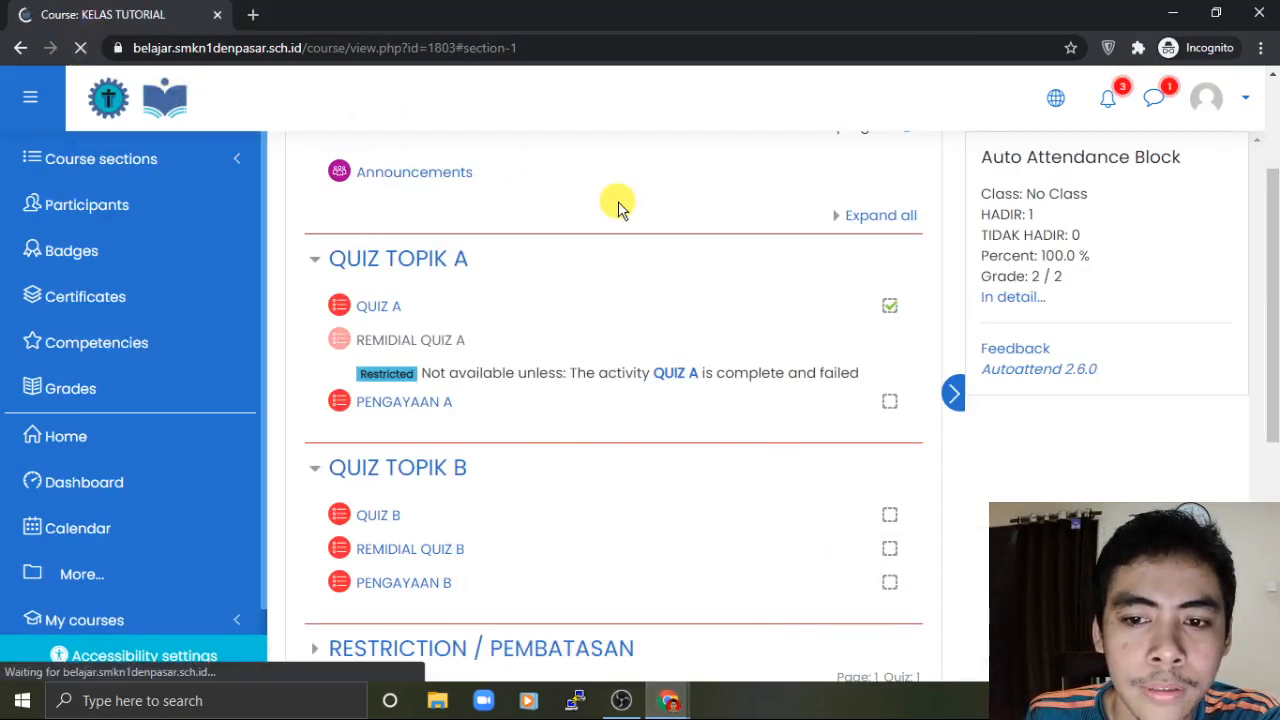
# Step: Start a fresh attempt of QUIZ A, answer question 1 with False and submit the attempt
pyautogui.click(384, 308)
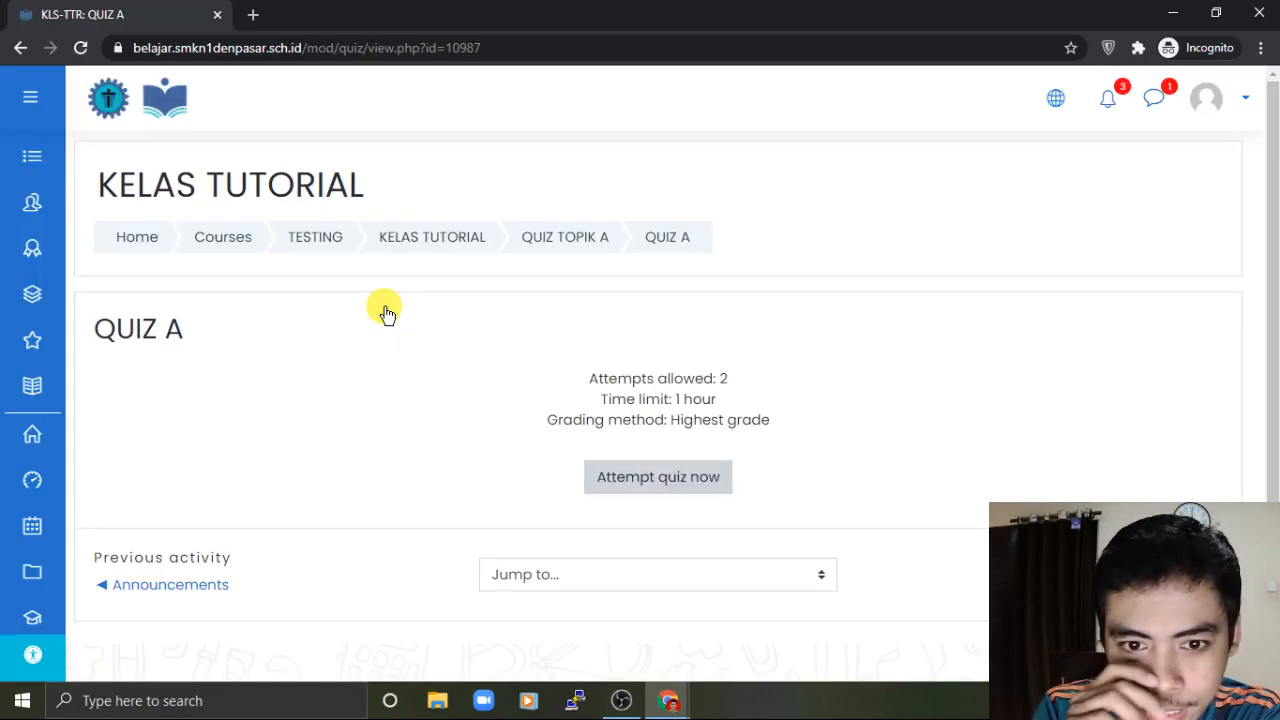
pyautogui.click(687, 484)
pyautogui.click(575, 490)
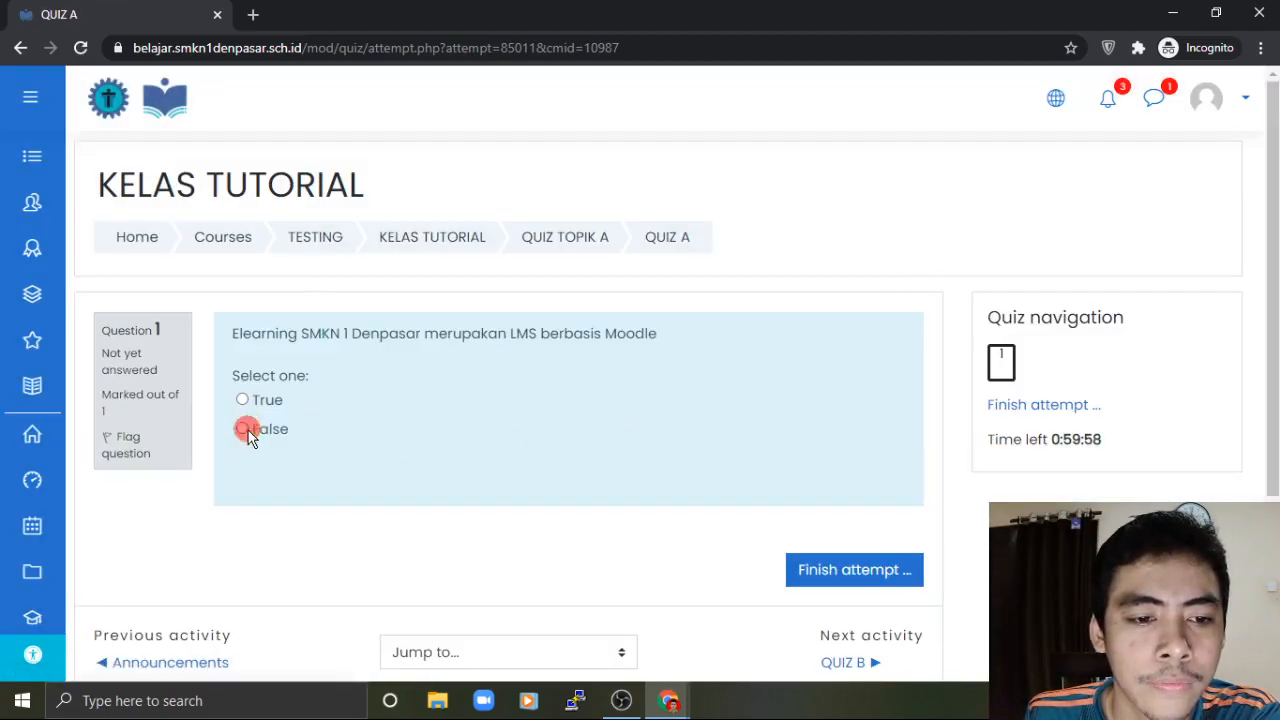
pyautogui.click(855, 566)
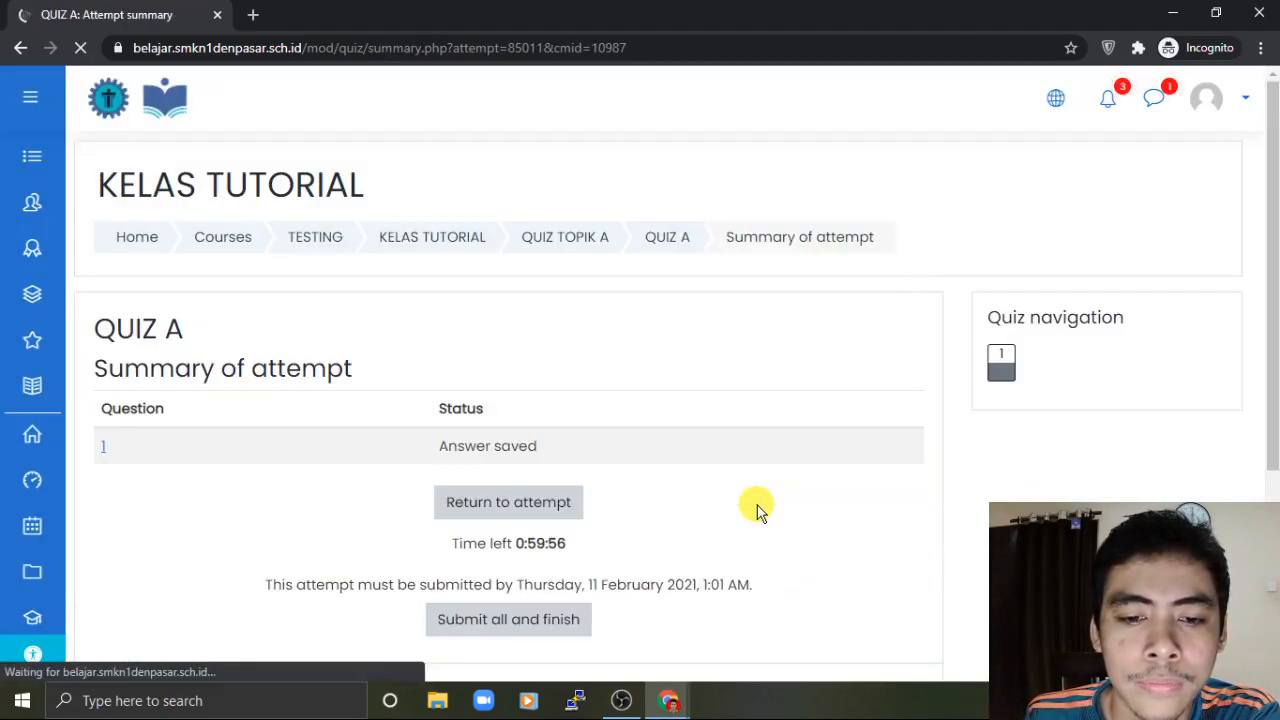
pyautogui.scroll(-2, 757, 509)
pyautogui.scroll(-2, 757, 505)
pyautogui.click(528, 337)
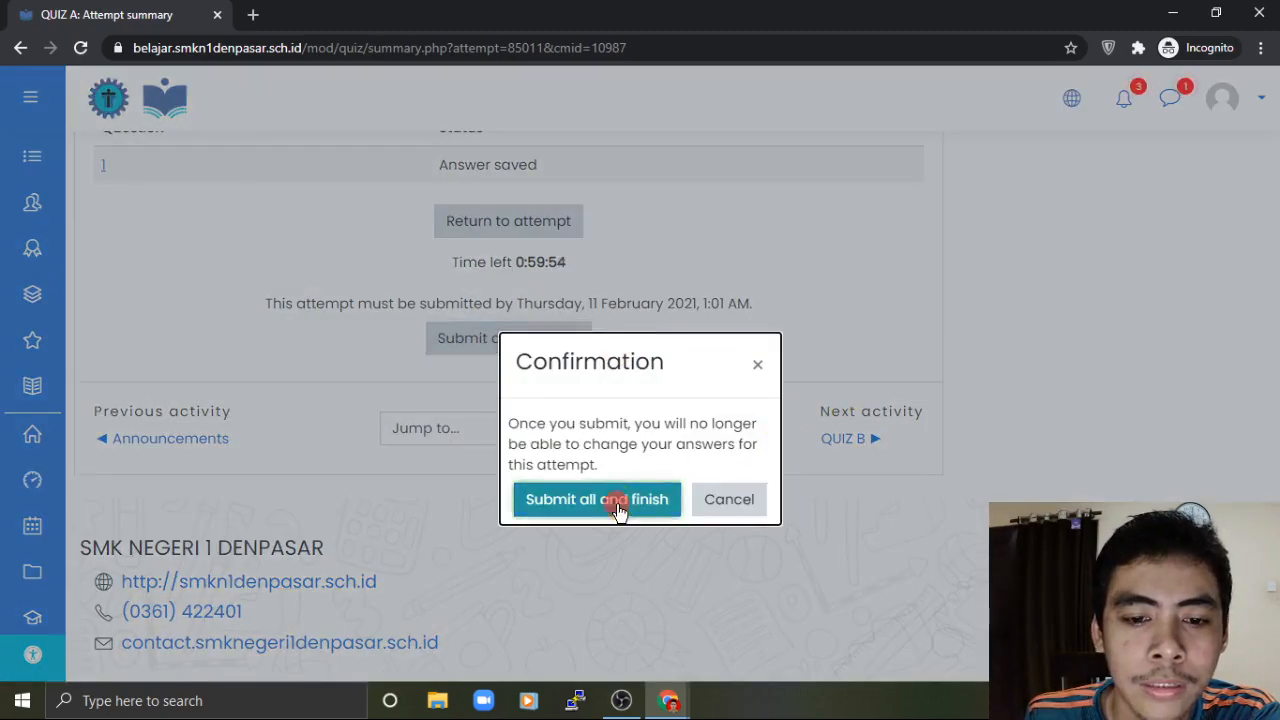
pyautogui.click(588, 500)
# Step: Check the grade of the first QUIZ A attempt and return to the QUIZ TOPIK A section to review its restrictions
pyautogui.scroll(-2, 746, 494)
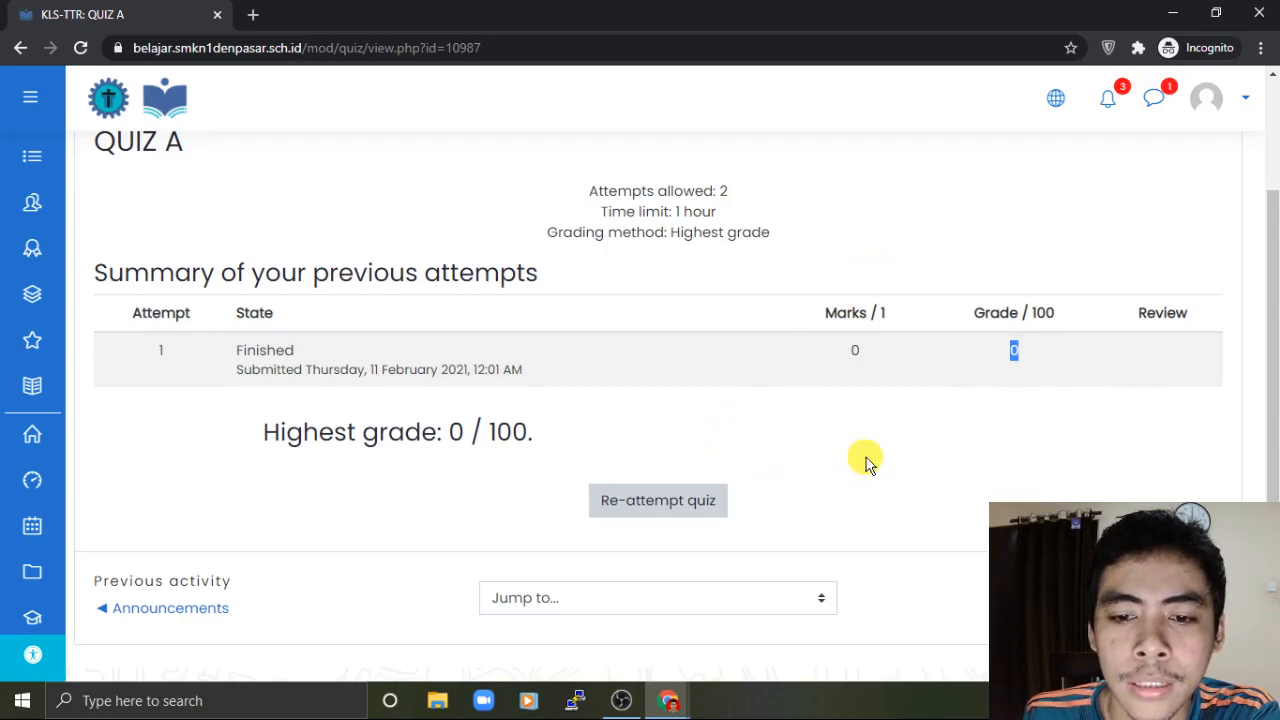
pyautogui.scroll(2, 597, 290)
pyautogui.click(562, 245)
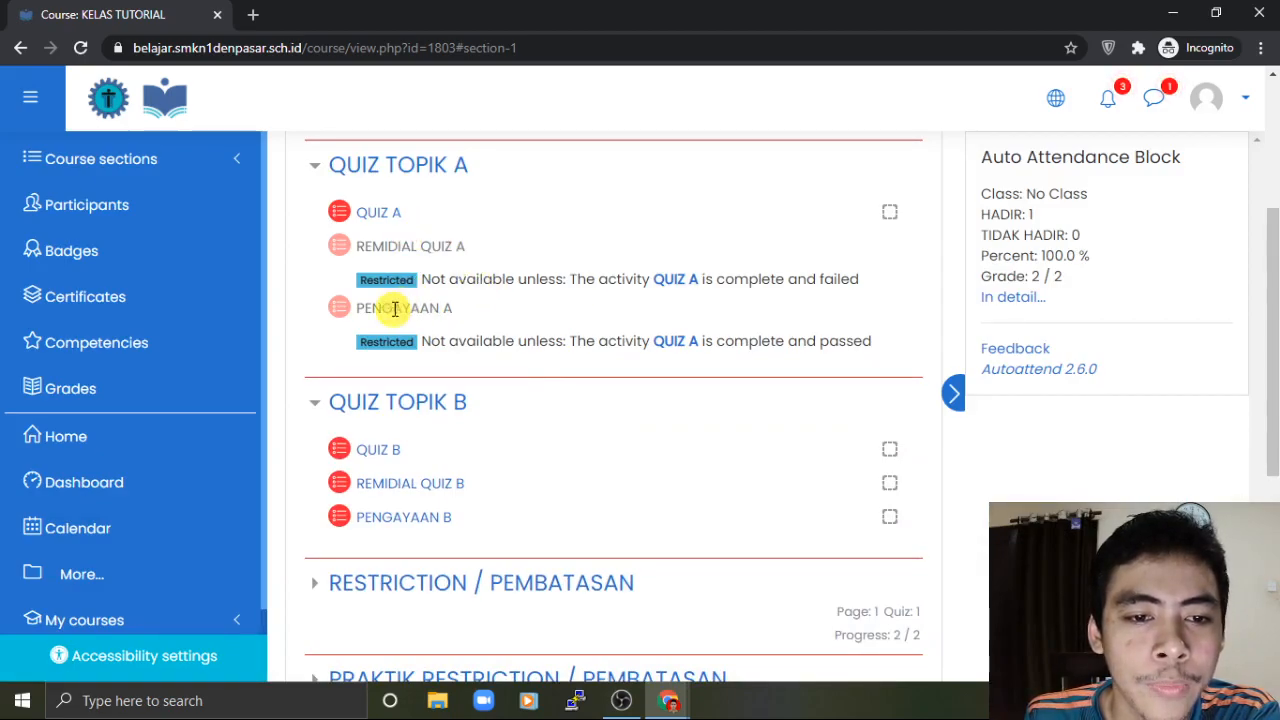
# Step: Re-attempt QUIZ A from its page, answering question 1 with False again, and submit the second attempt
pyautogui.click(378, 212)
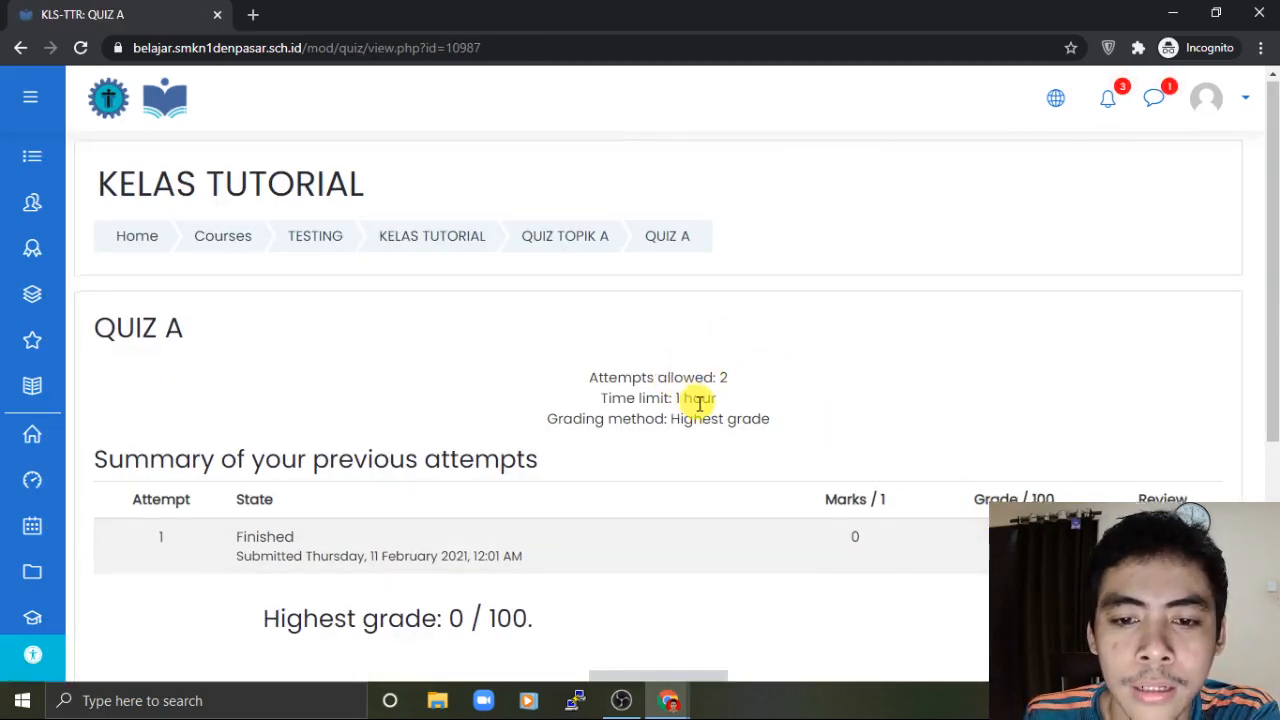
pyautogui.scroll(-1, 698, 400)
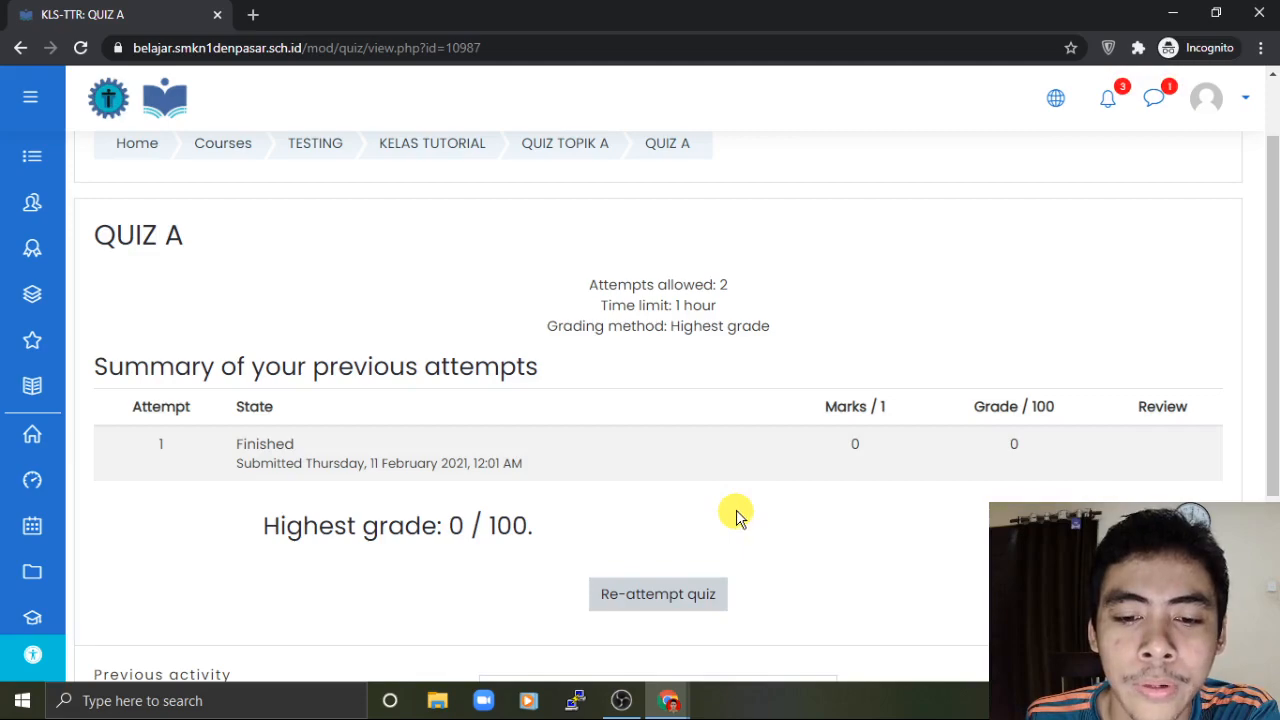
pyautogui.click(655, 597)
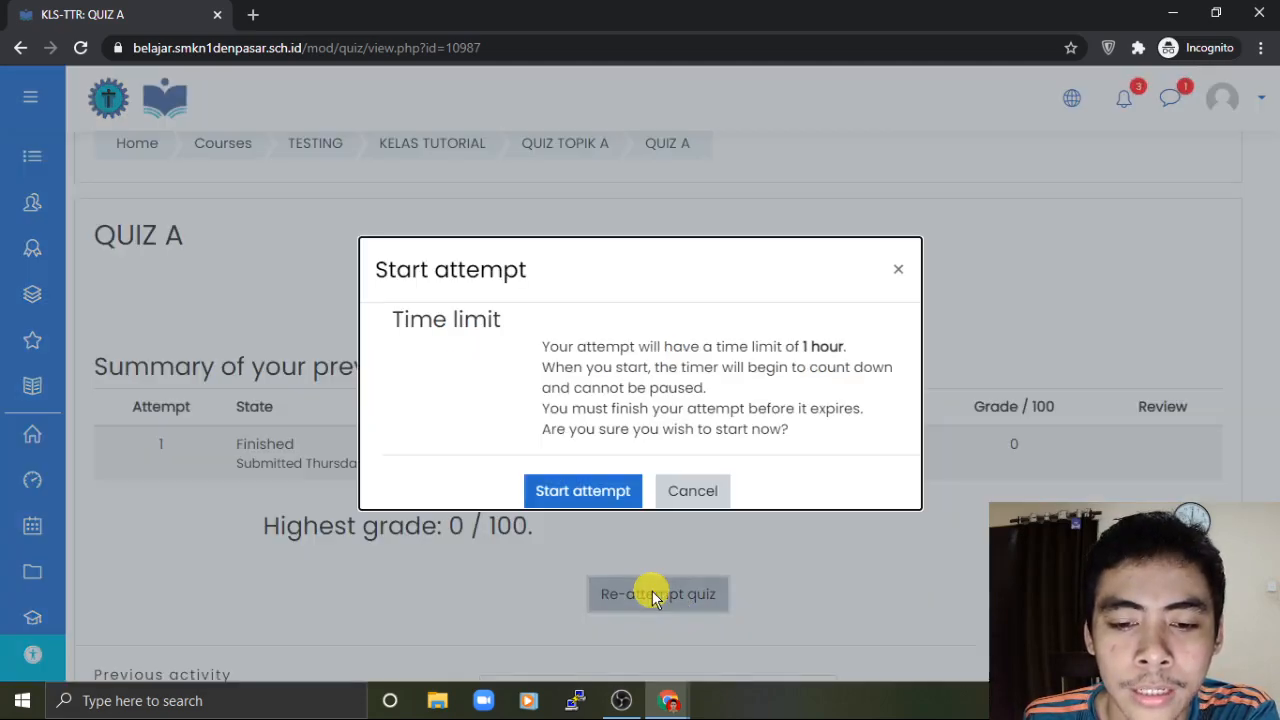
pyautogui.click(600, 492)
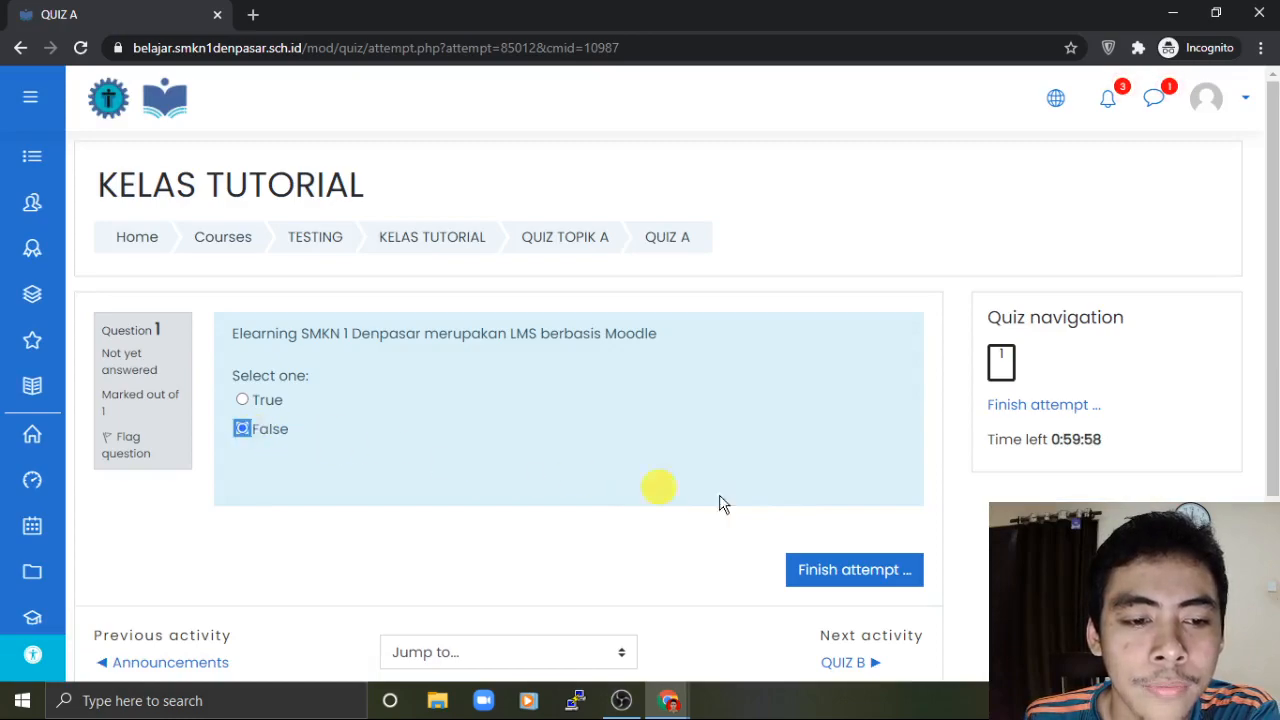
pyautogui.click(818, 564)
pyautogui.scroll(-2, 750, 545)
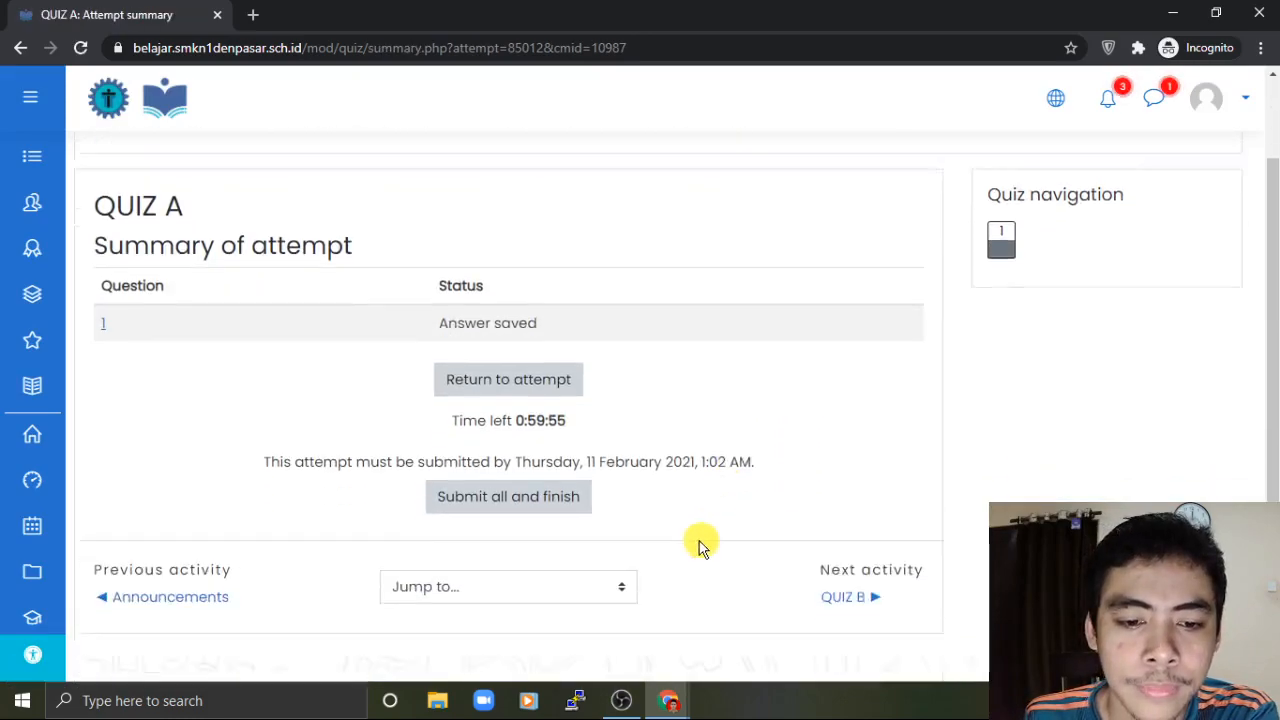
pyautogui.click(555, 433)
pyautogui.click(620, 499)
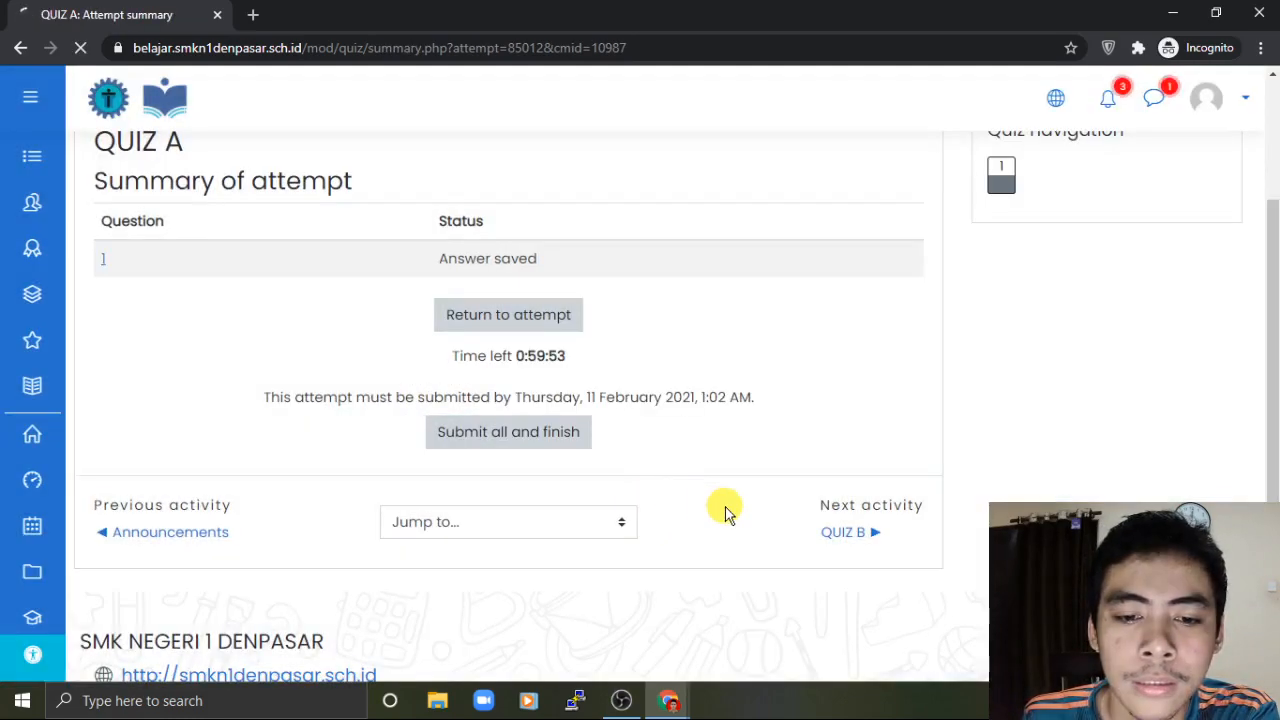
# Step: Review both attempt grades, the final grade and the allowed attempts of QUIZ A, and go back to the course
pyautogui.scroll(-1, 887, 540)
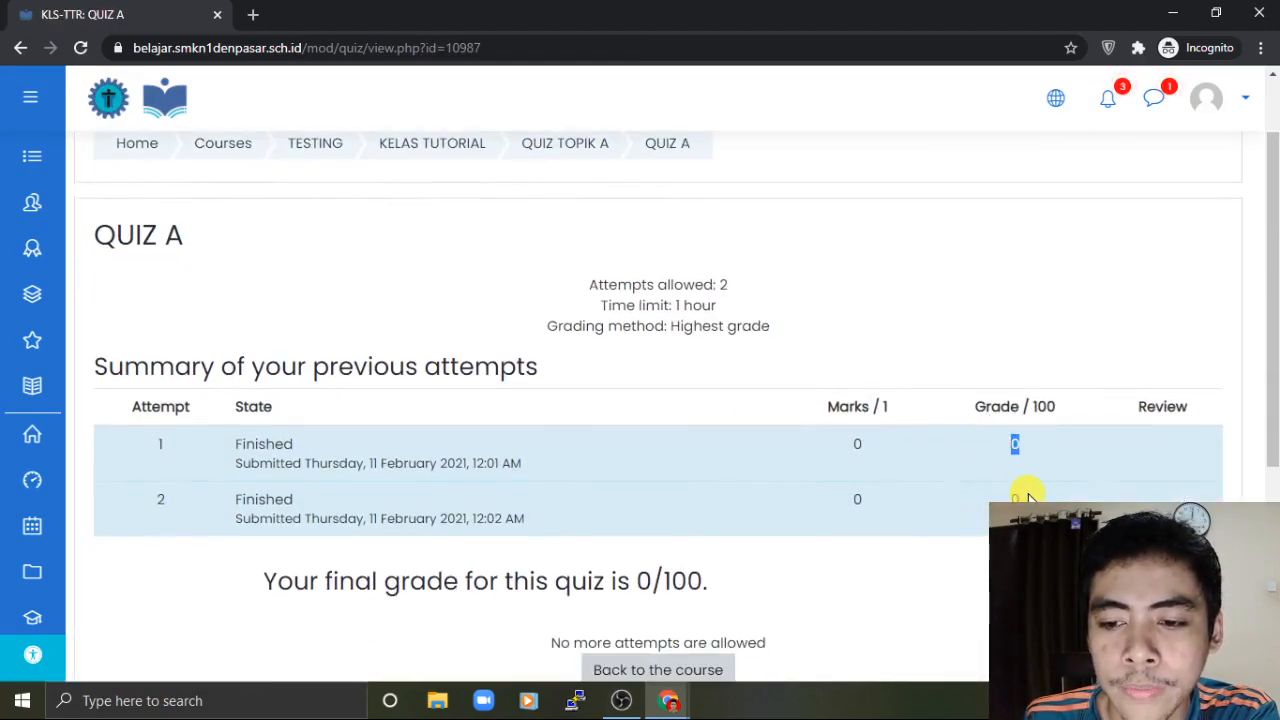
pyautogui.scroll(-1, 750, 590)
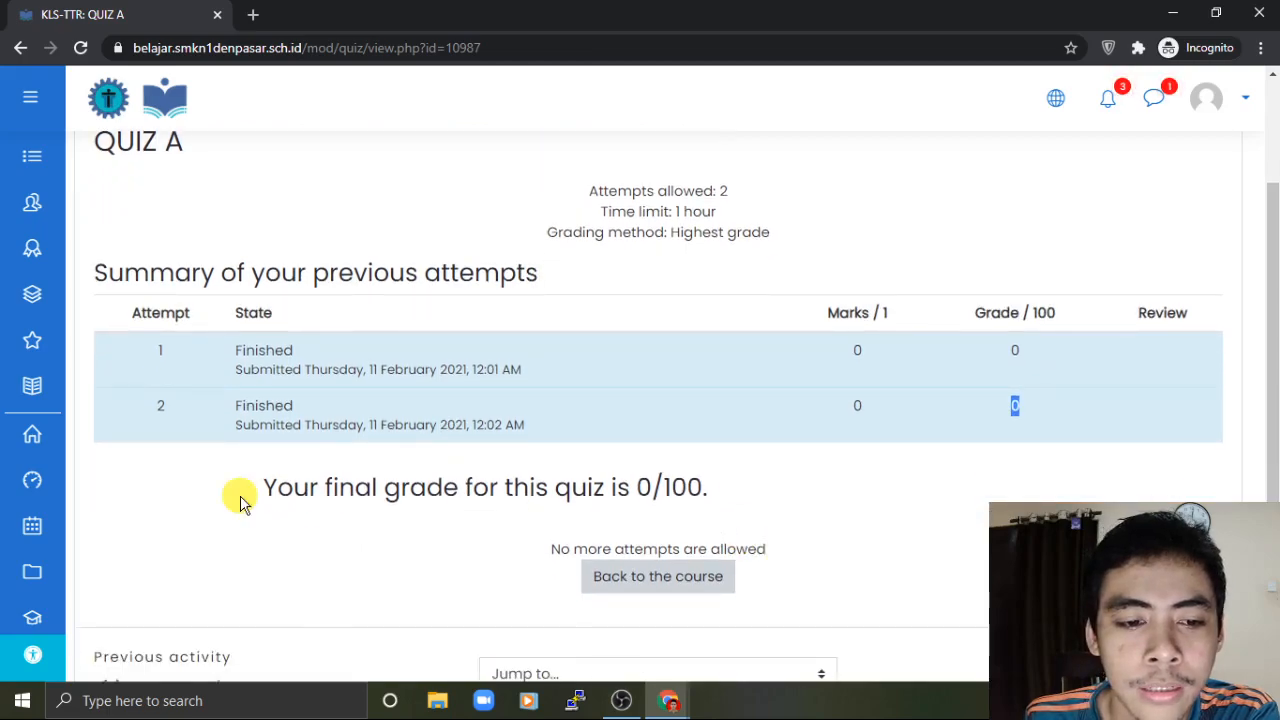
pyautogui.moveTo(265, 487); pyautogui.dragTo(710, 493)
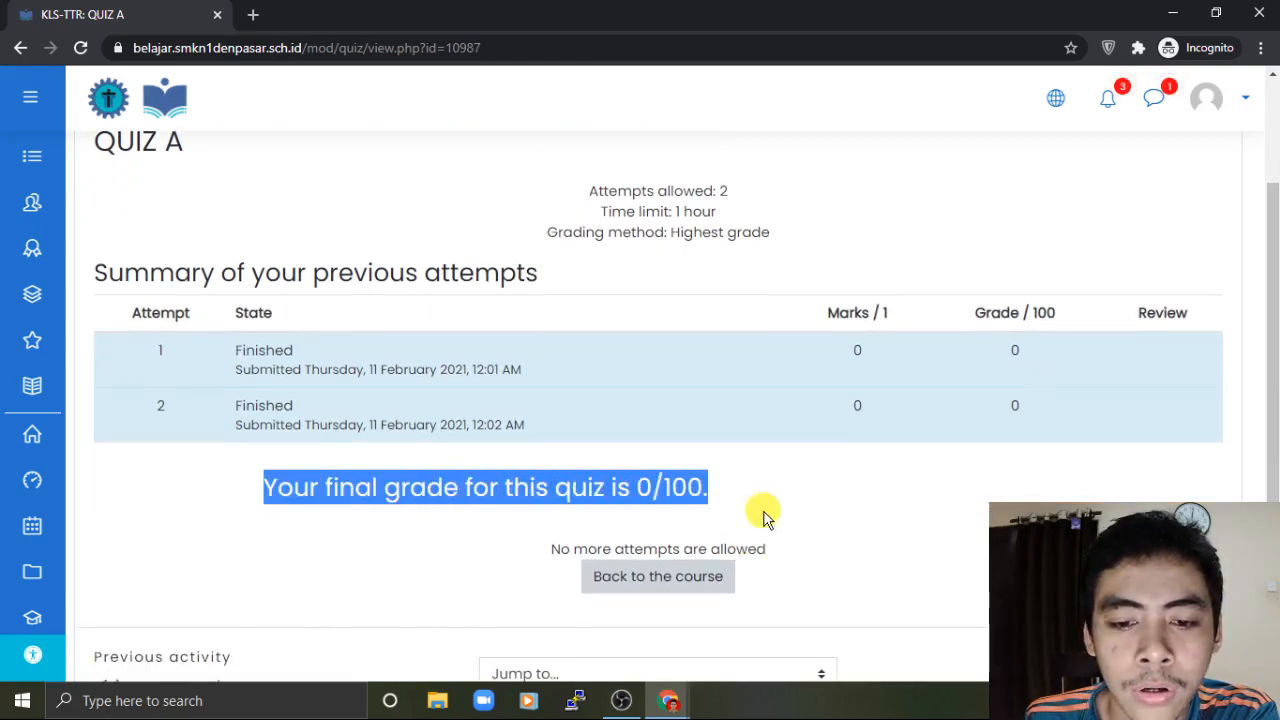
pyautogui.scroll(1, 660, 380)
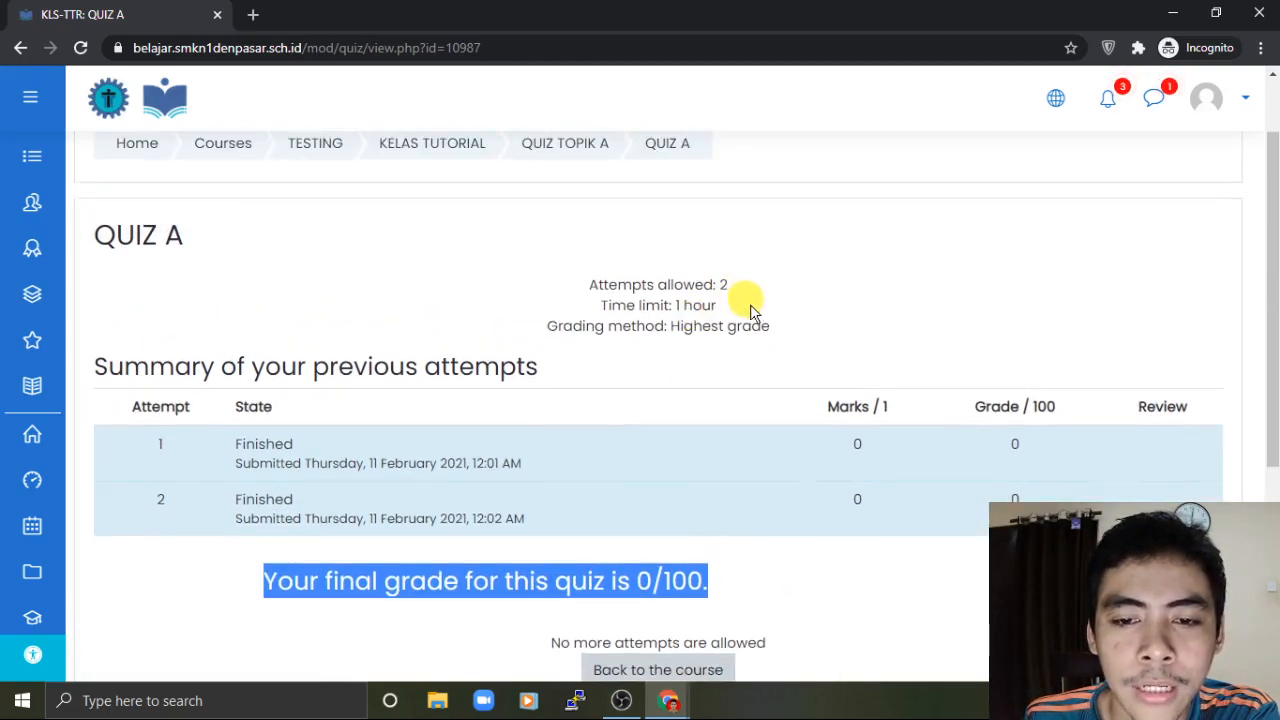
pyautogui.click(721, 285)
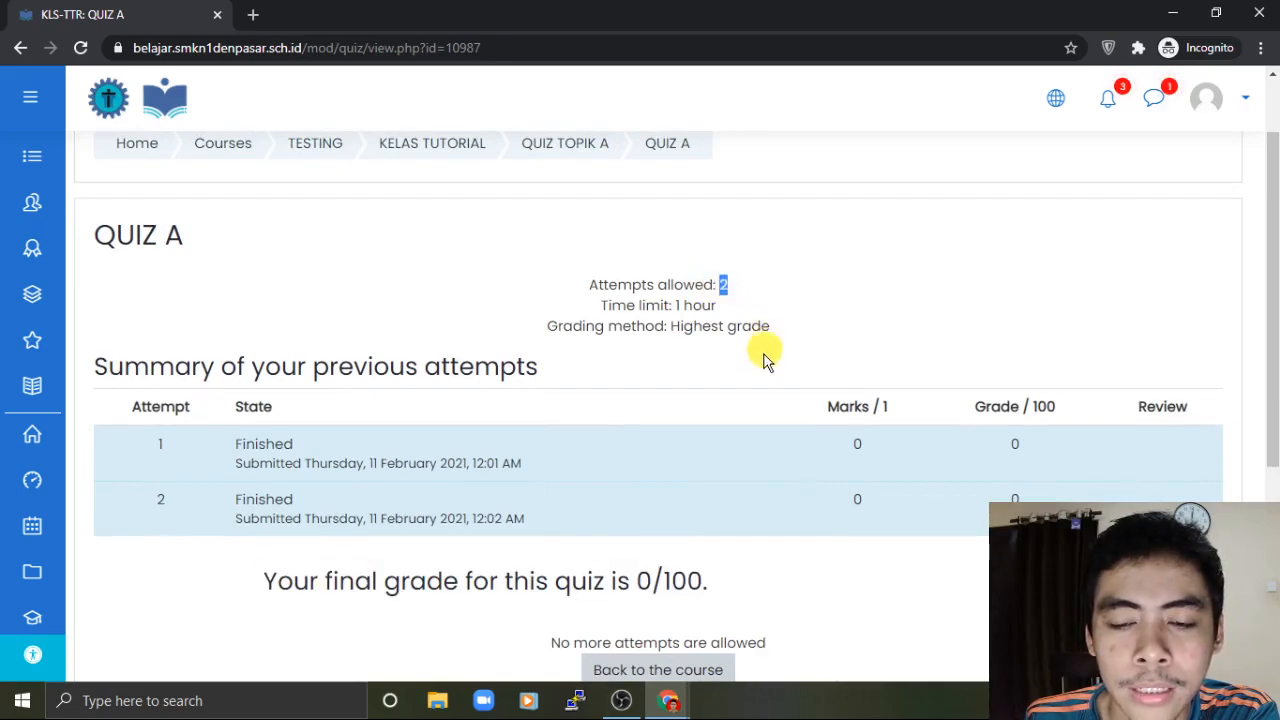
pyautogui.scroll(-2, 691, 501)
pyautogui.click(669, 489)
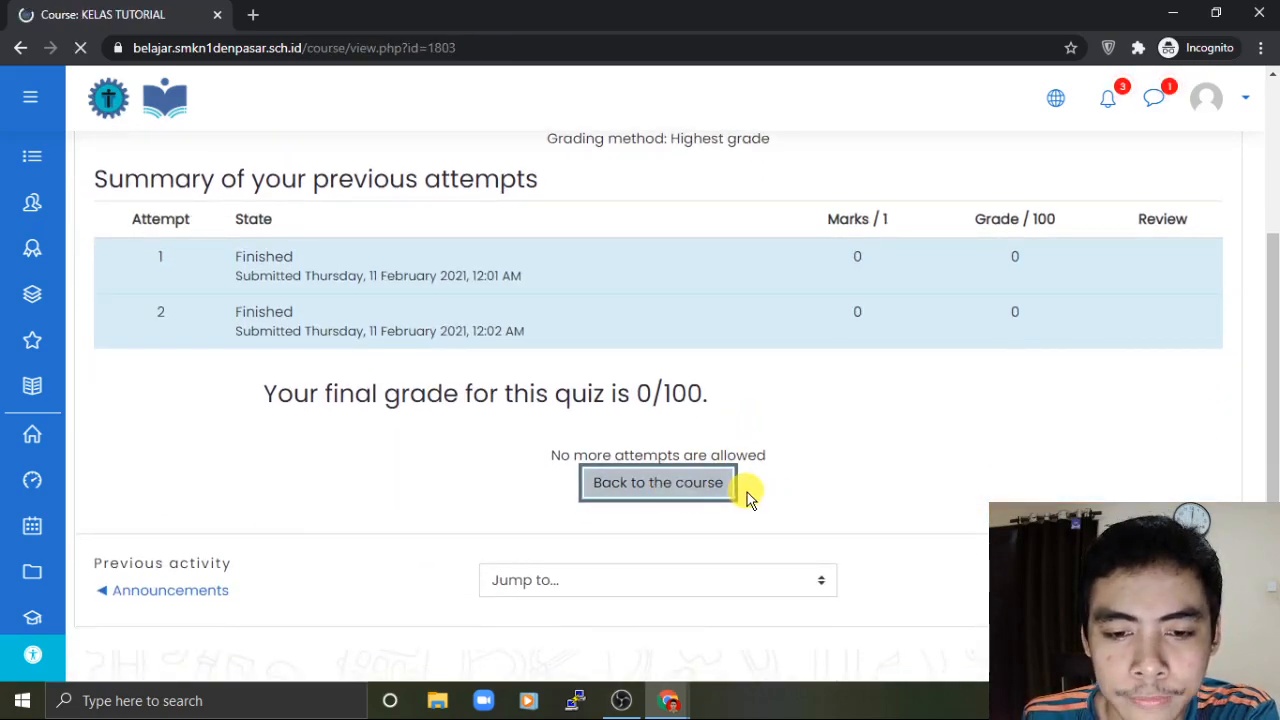
# Step: Examine the completion mark of QUIZ A, then open REMIDIAL QUIZ A to check its access and return to the course page
pyautogui.scroll(-1, 534, 443)
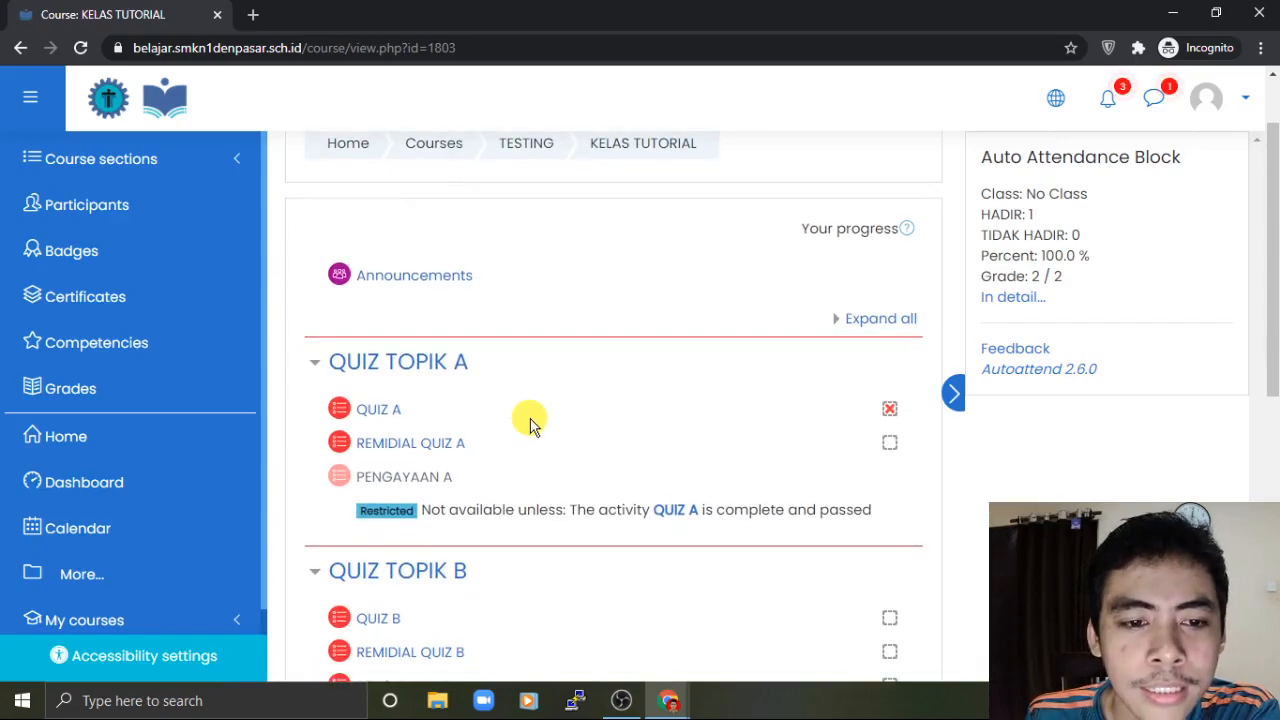
pyautogui.scroll(-1, 530, 425)
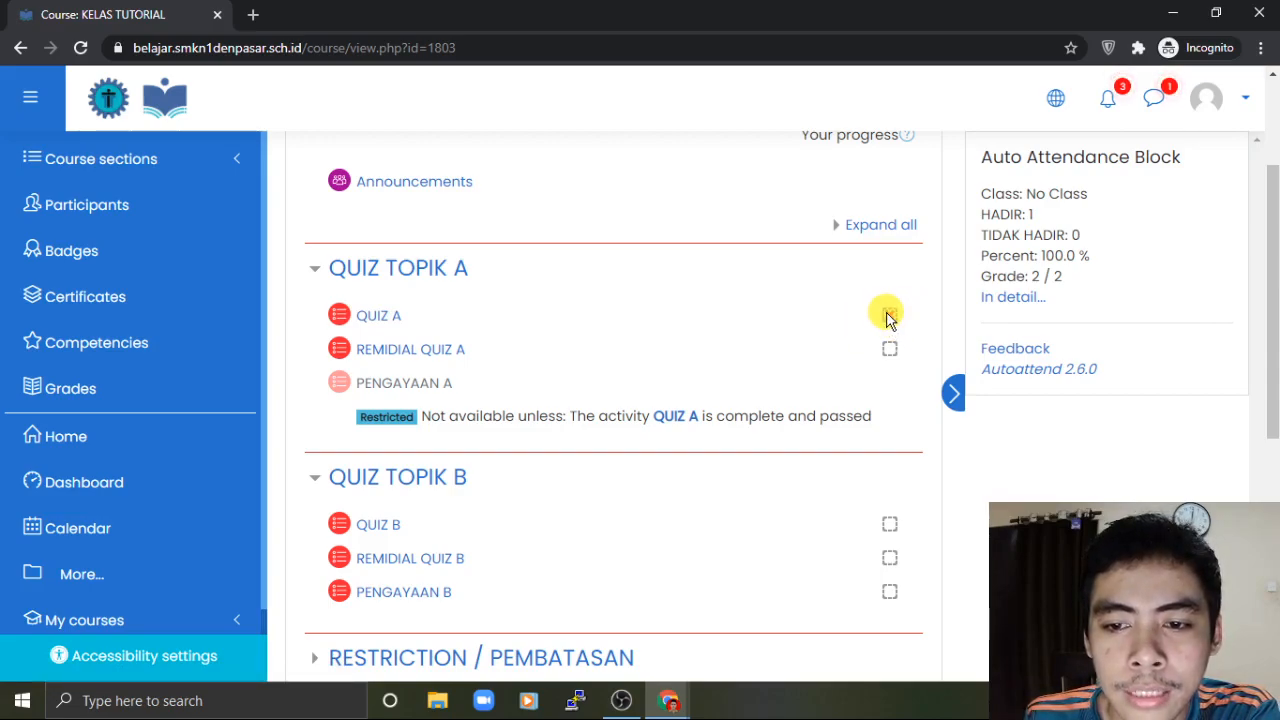
pyautogui.moveTo(890, 320)
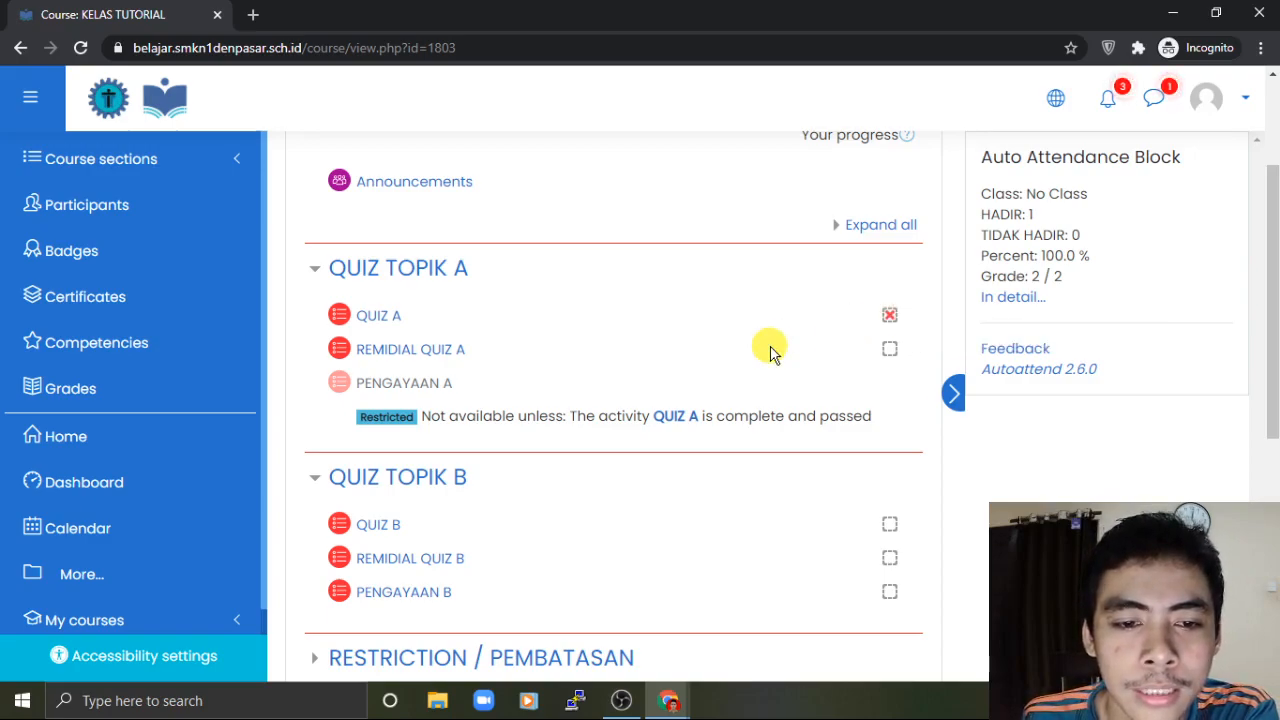
pyautogui.click(398, 356)
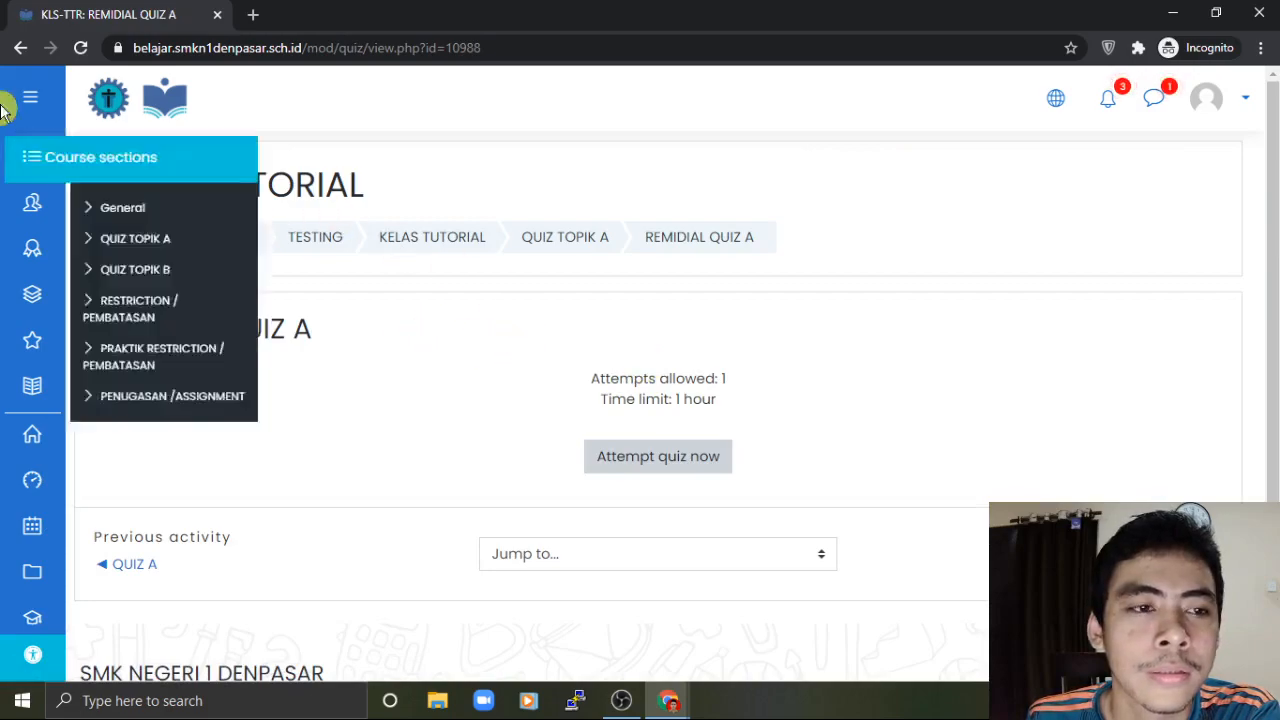
pyautogui.click(21, 49)
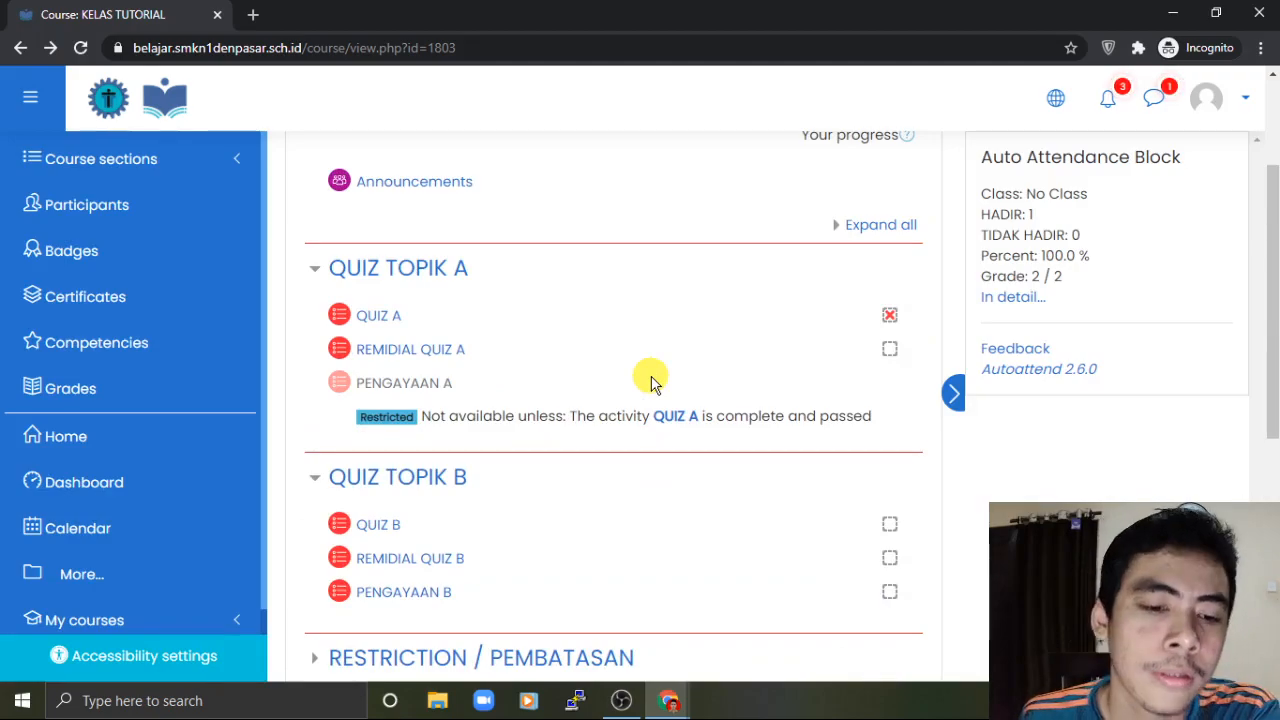
# Step: Open QUIZ B, REMIDIAL QUIZ B and PENGAYAAN B in turn to check their access, returning to the course page after each
pyautogui.scroll(-1, 457, 400)
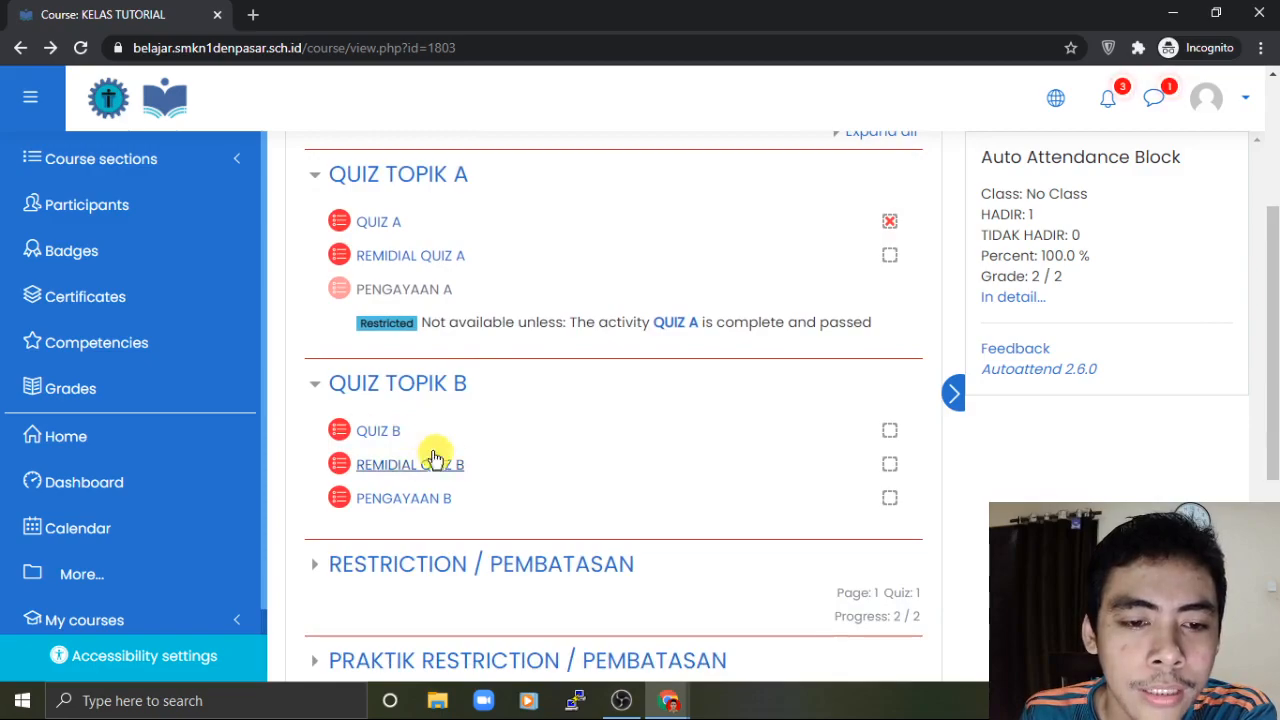
pyautogui.click(390, 434)
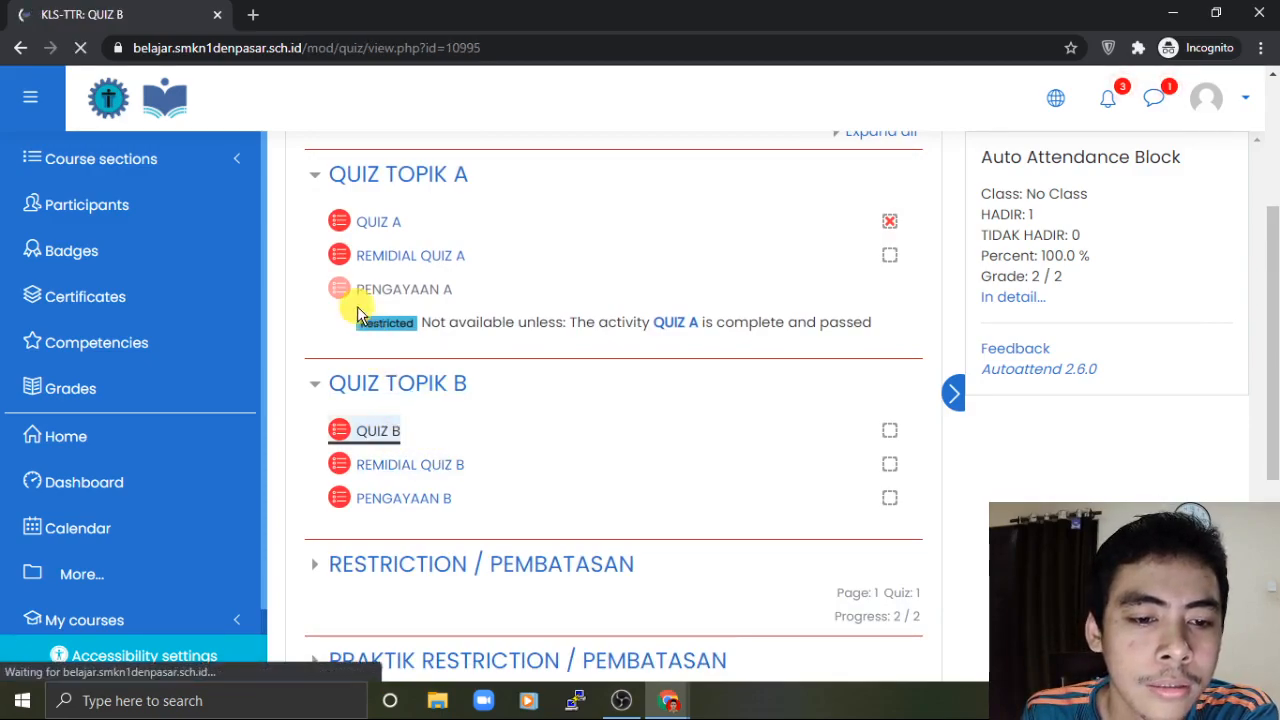
pyautogui.click(20, 47)
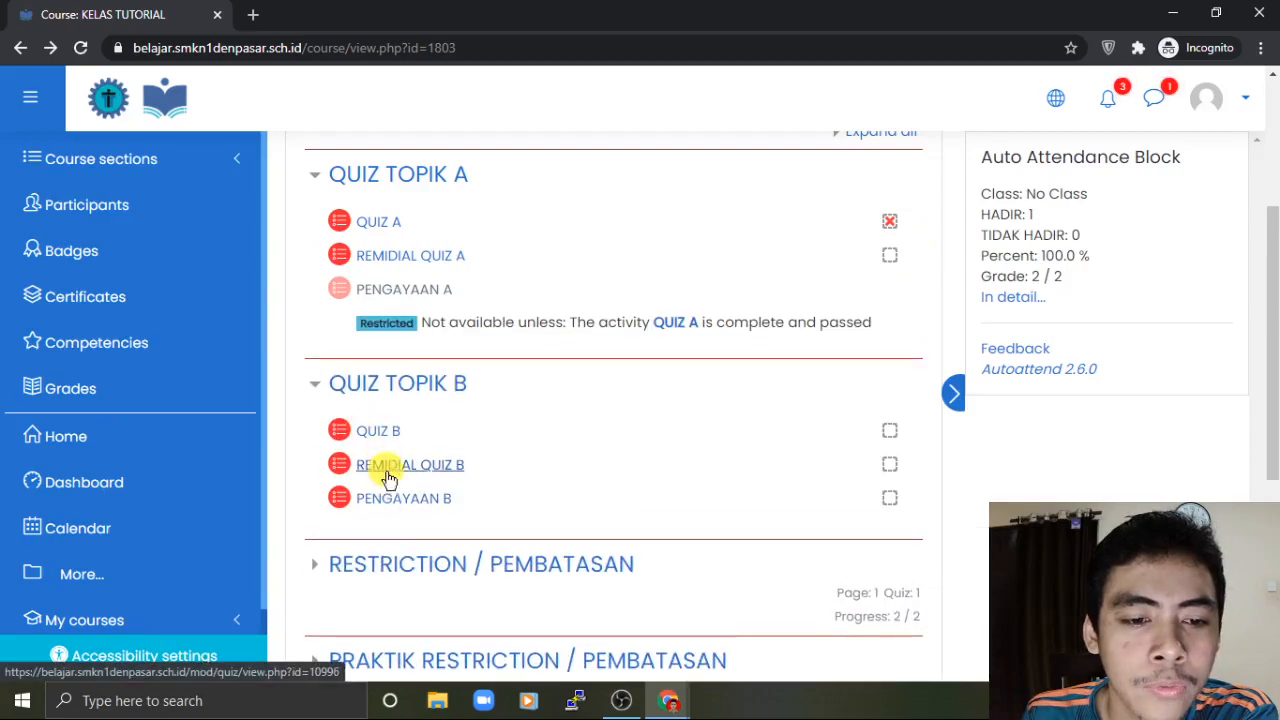
pyautogui.click(392, 466)
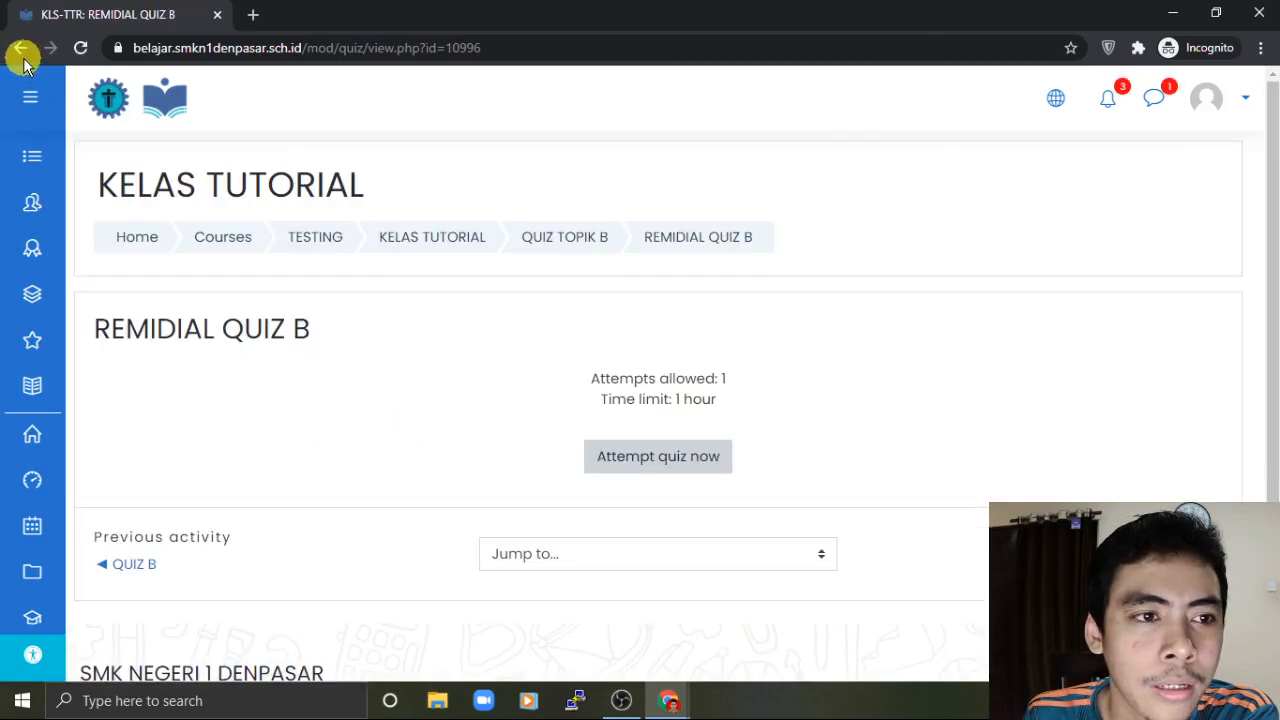
pyautogui.click(20, 47)
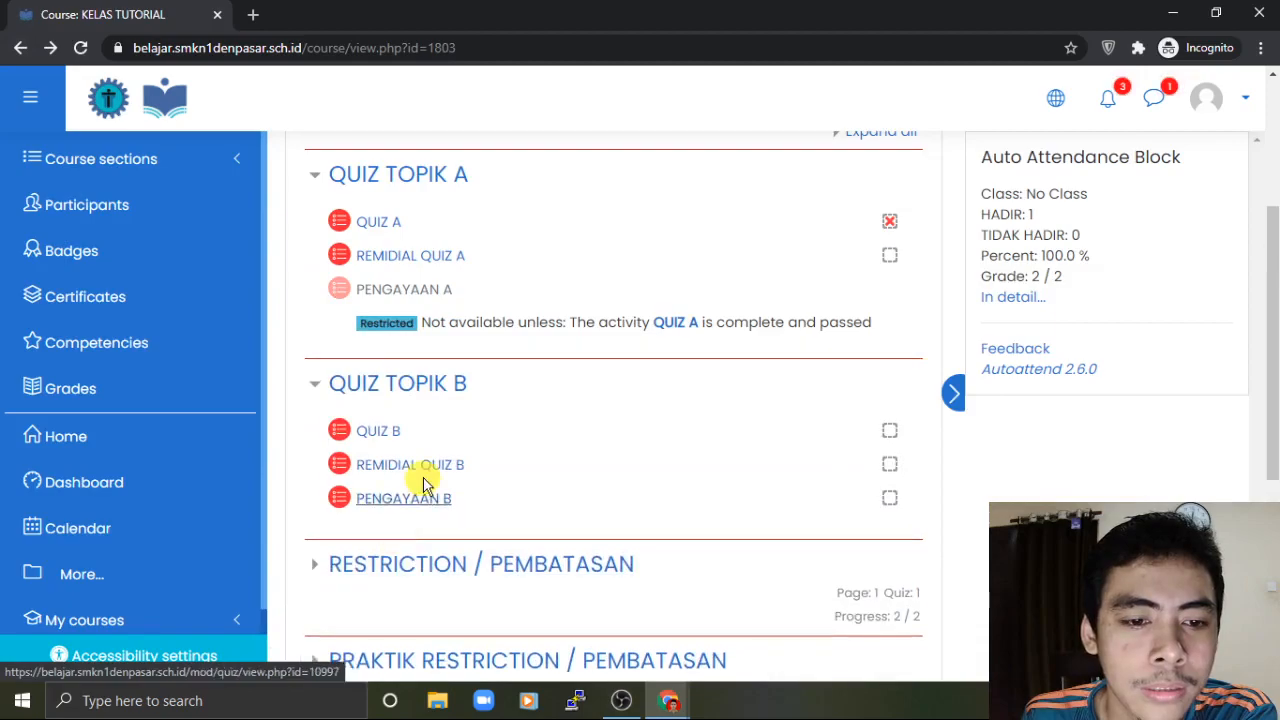
pyautogui.click(421, 500)
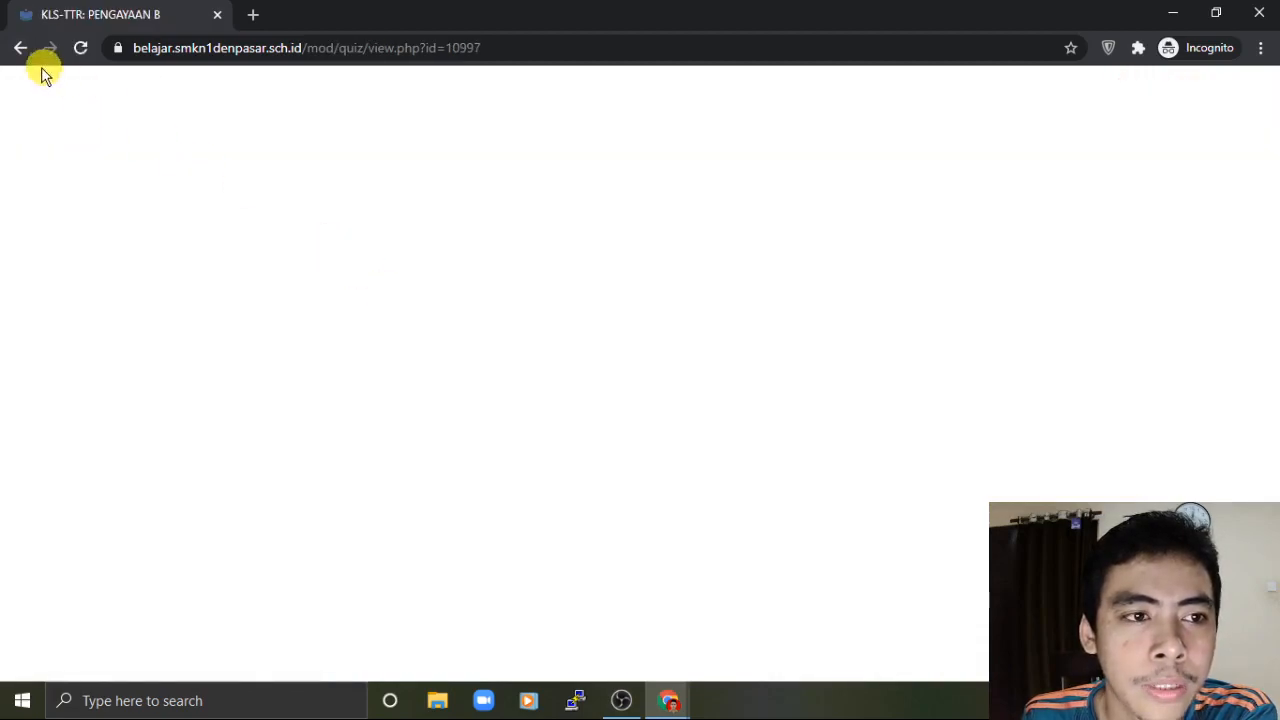
pyautogui.click(22, 50)
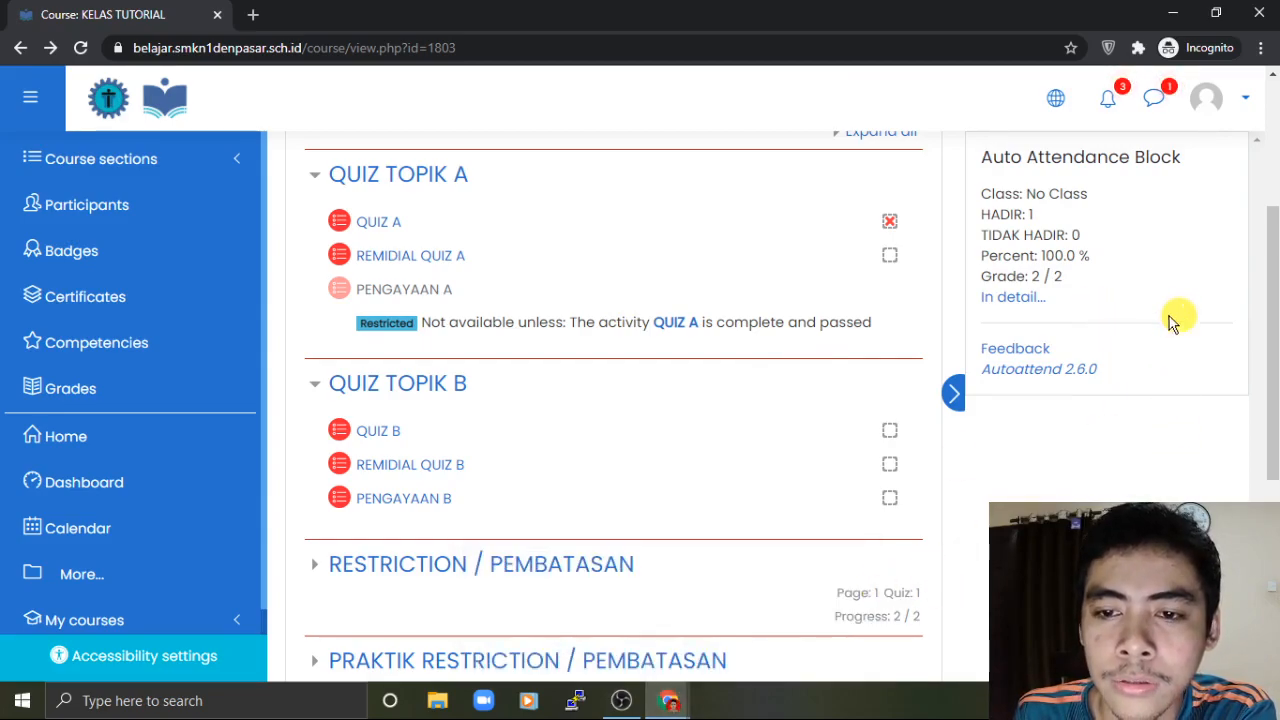
# Step: Check the signed-in student account, then switch to the teacher's browser window and review the QUIZ TOPIK A and QUIZ TOPIK B activities
pyautogui.click(1240, 96)
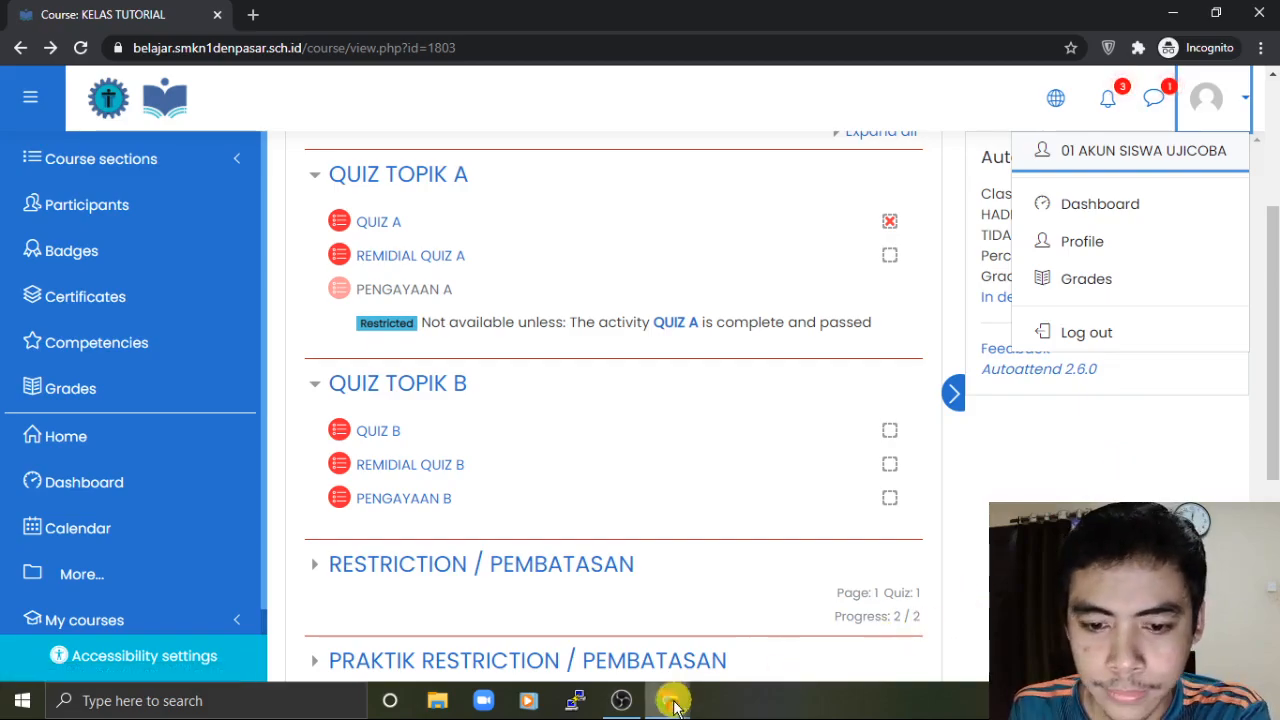
pyautogui.moveTo(670, 705)
pyautogui.click(600, 646)
pyautogui.click(495, 240)
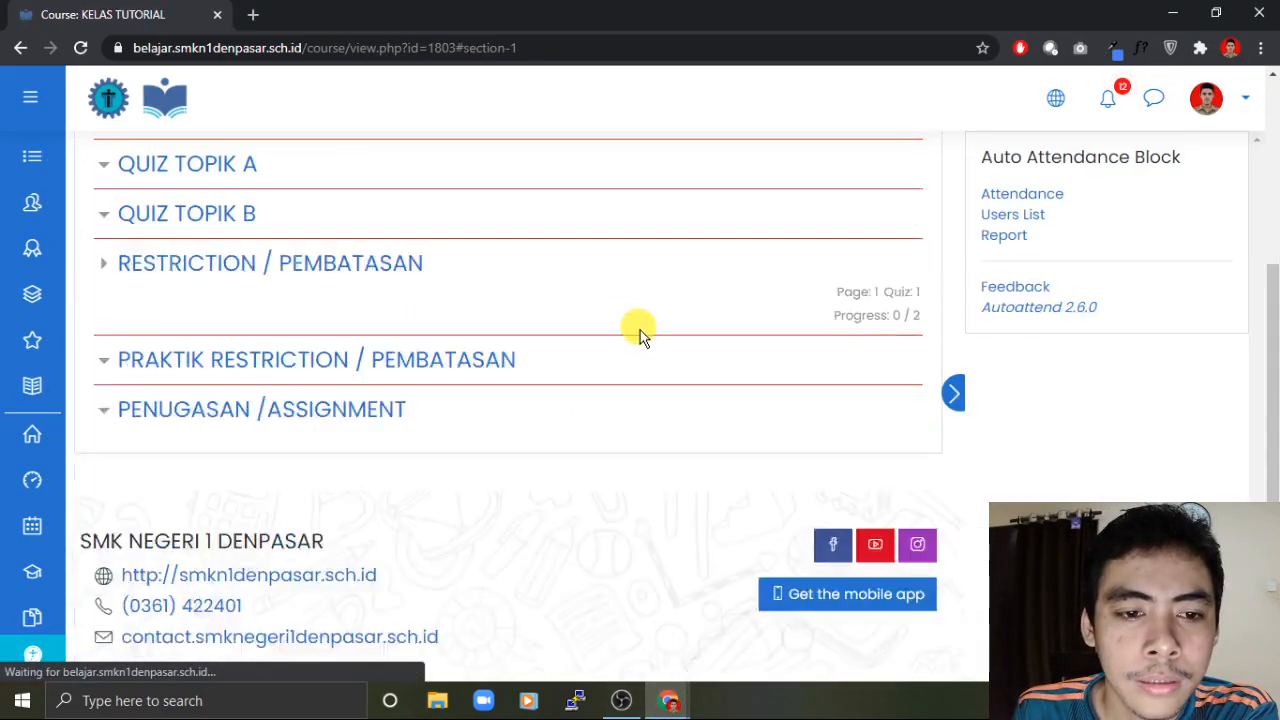
pyautogui.scroll(-1, 313, 395)
pyautogui.scroll(1, 250, 380)
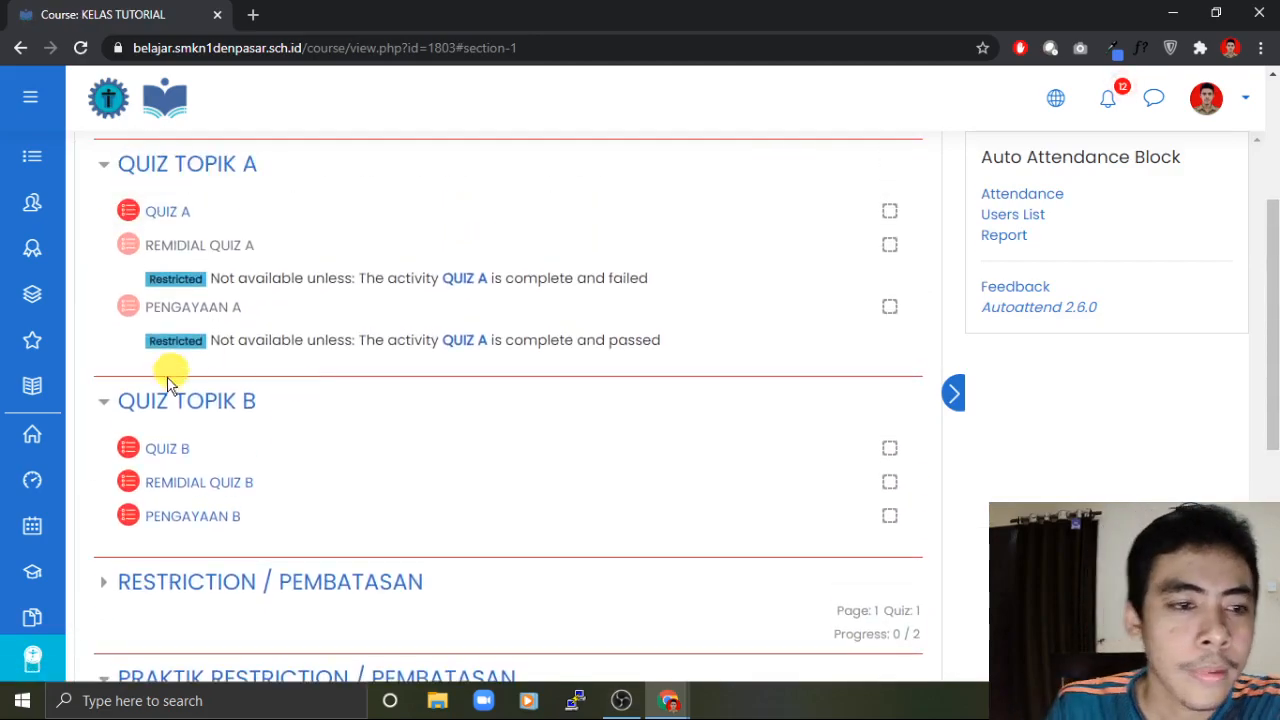
pyautogui.scroll(-1, 215, 452)
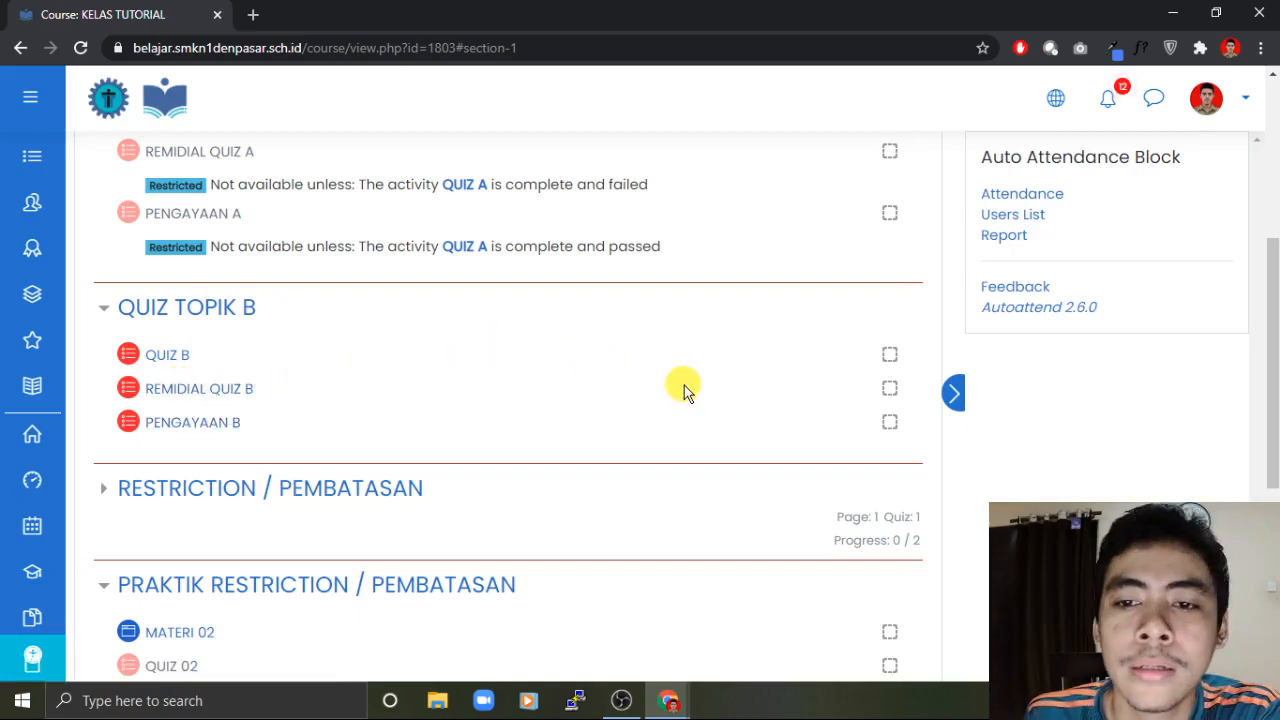
# Step: Turn on editing for the KELAS TUTORIAL course and open the settings of QUIZ B in QUIZ TOPIK B
pyautogui.scroll(4, 834, 370)
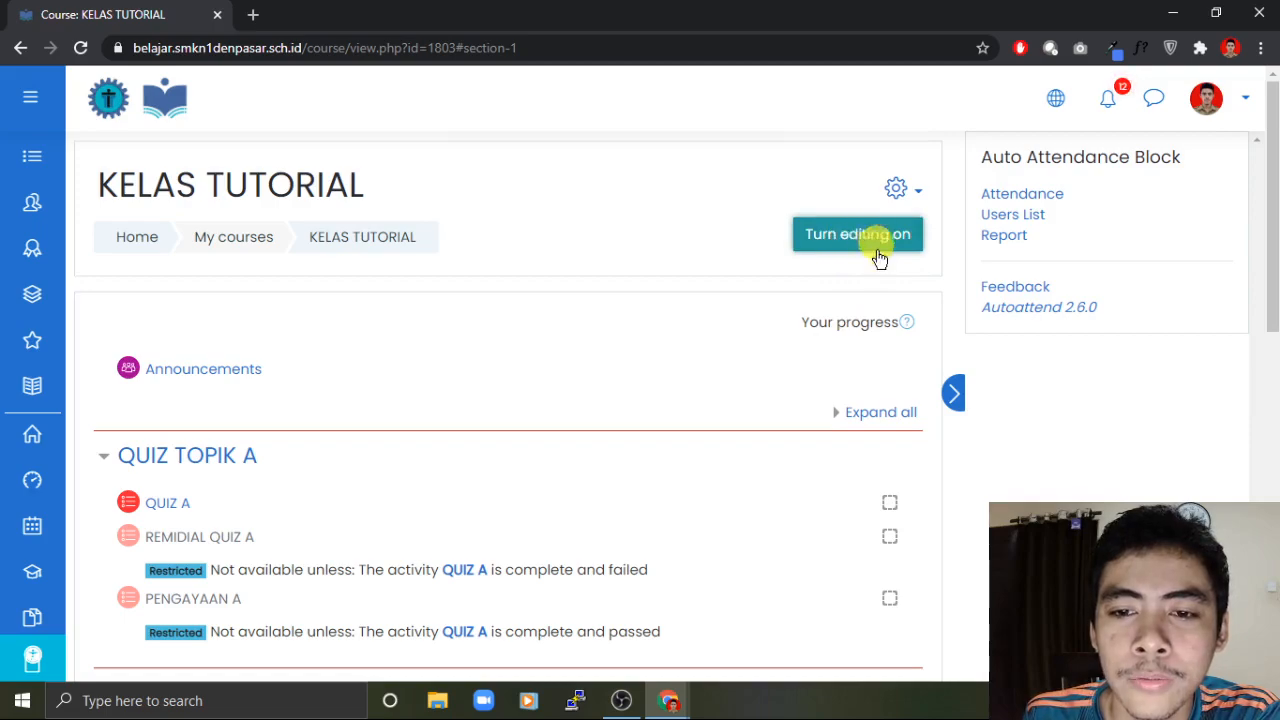
pyautogui.click(869, 245)
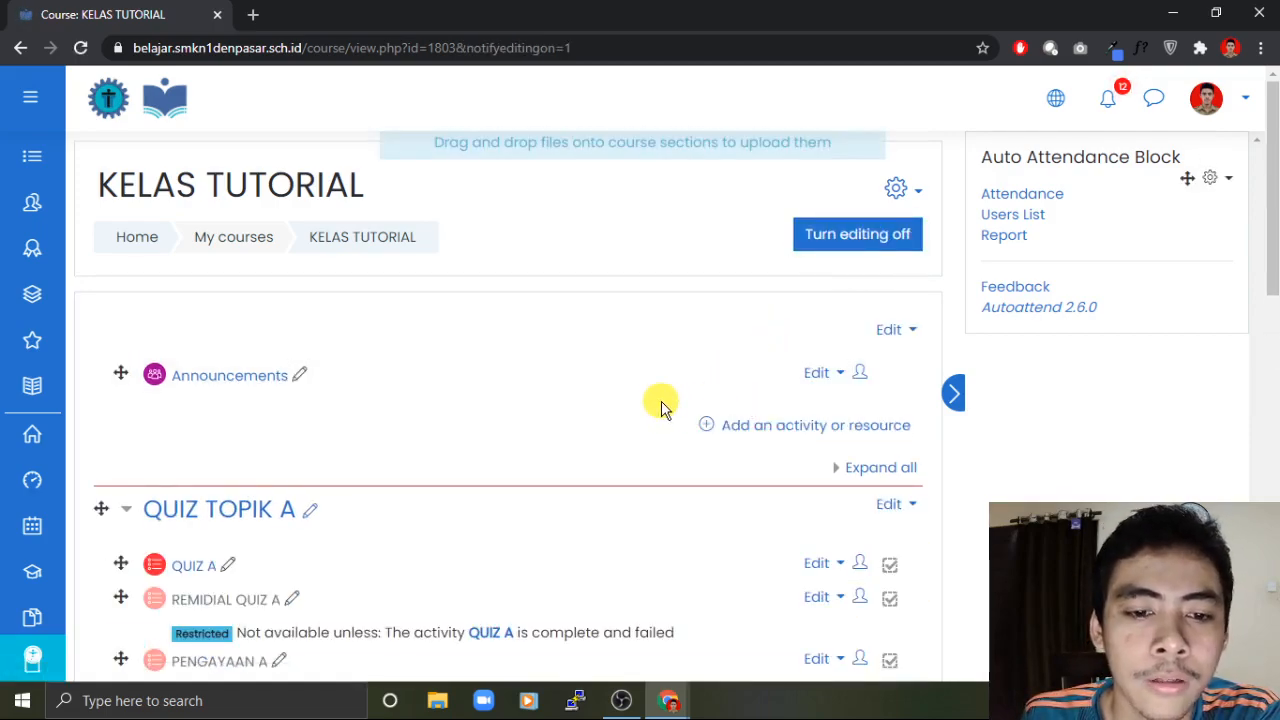
pyautogui.scroll(-4, 663, 403)
pyautogui.scroll(-1, 500, 400)
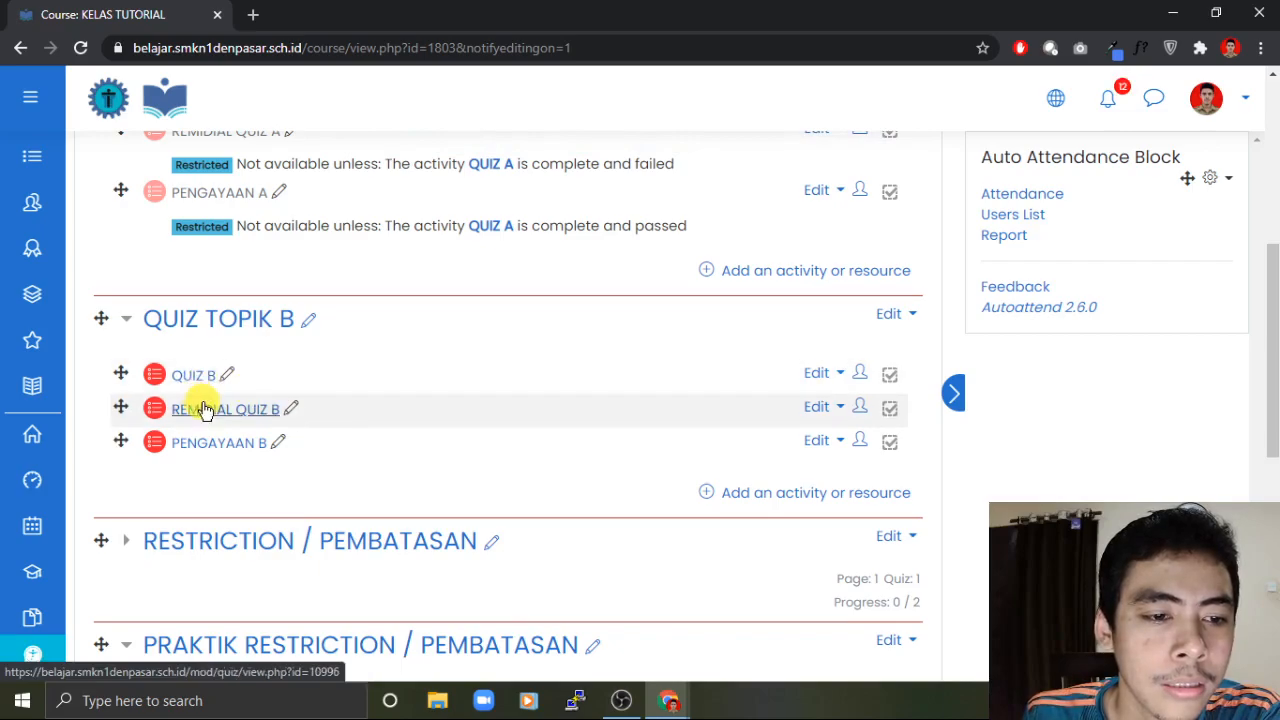
pyautogui.click(818, 373)
pyautogui.click(776, 409)
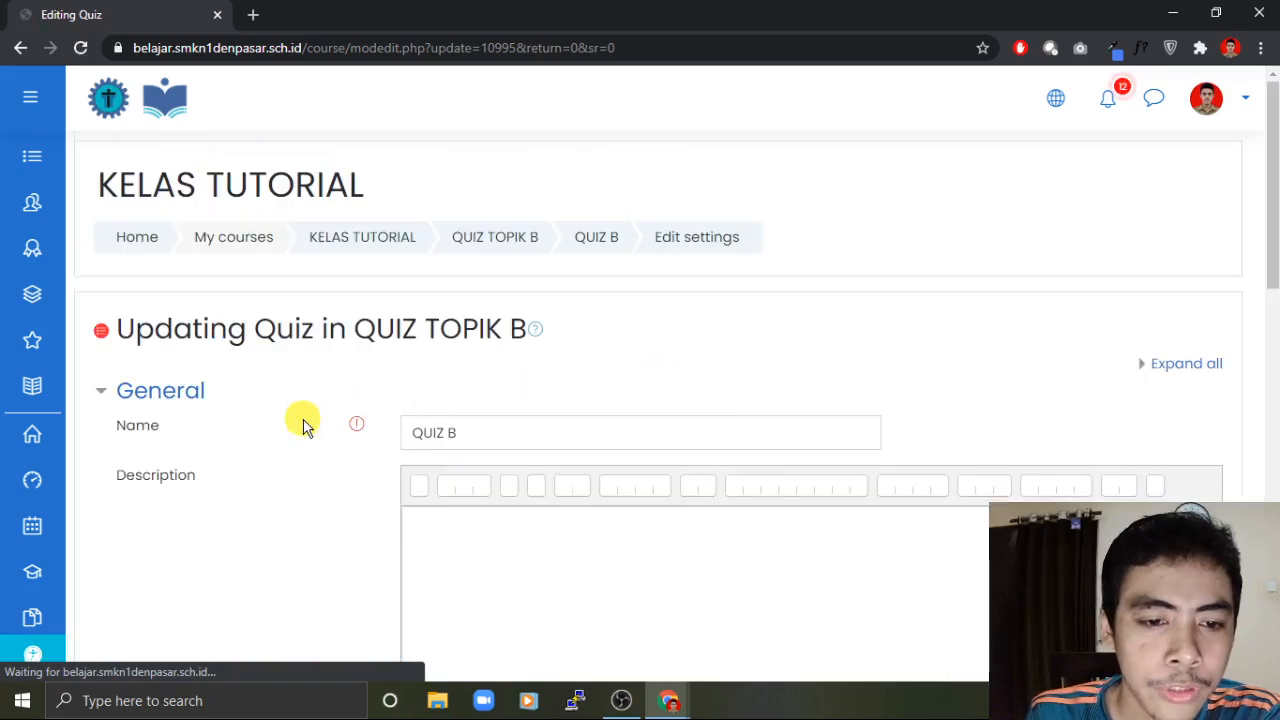
# Step: Examine the grade to pass, allowed attempts, grading method and access restrictions in the QUIZ B settings
pyautogui.scroll(-7, 300, 430)
pyautogui.scroll(2, 185, 400)
pyautogui.click(150, 322)
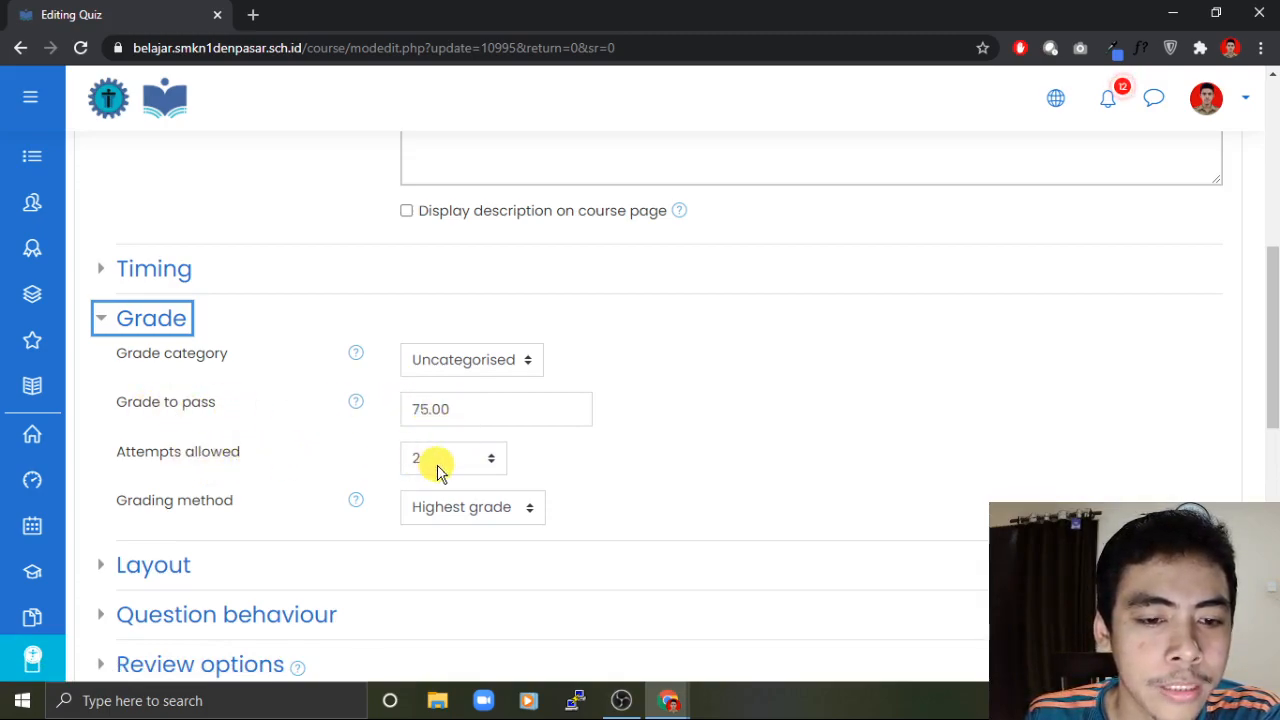
pyautogui.scroll(-1, 678, 490)
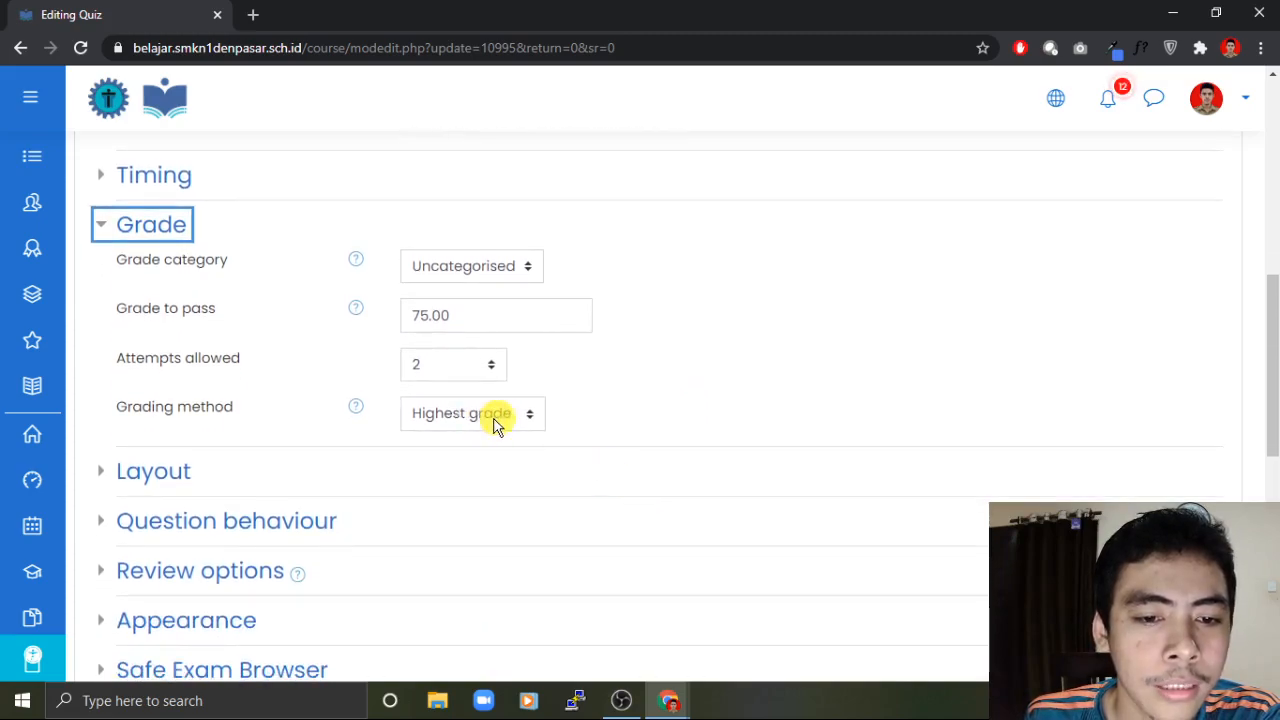
pyautogui.scroll(-5, 633, 429)
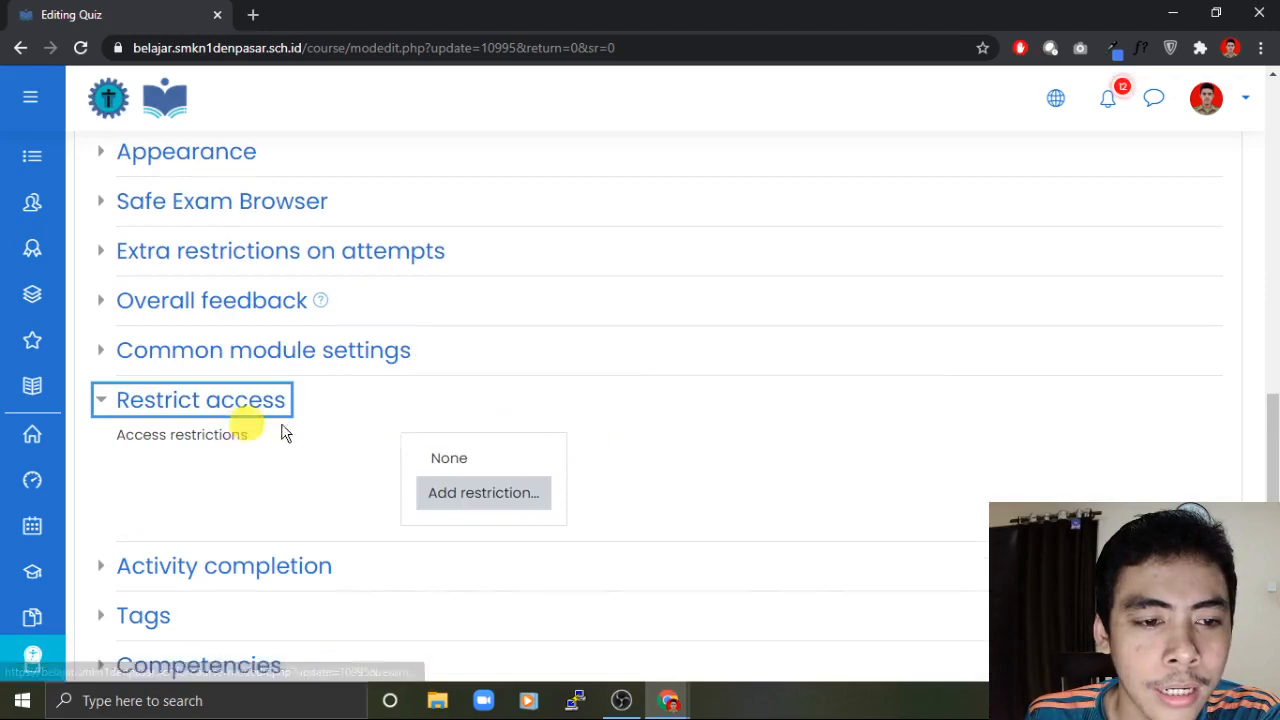
pyautogui.click(228, 410)
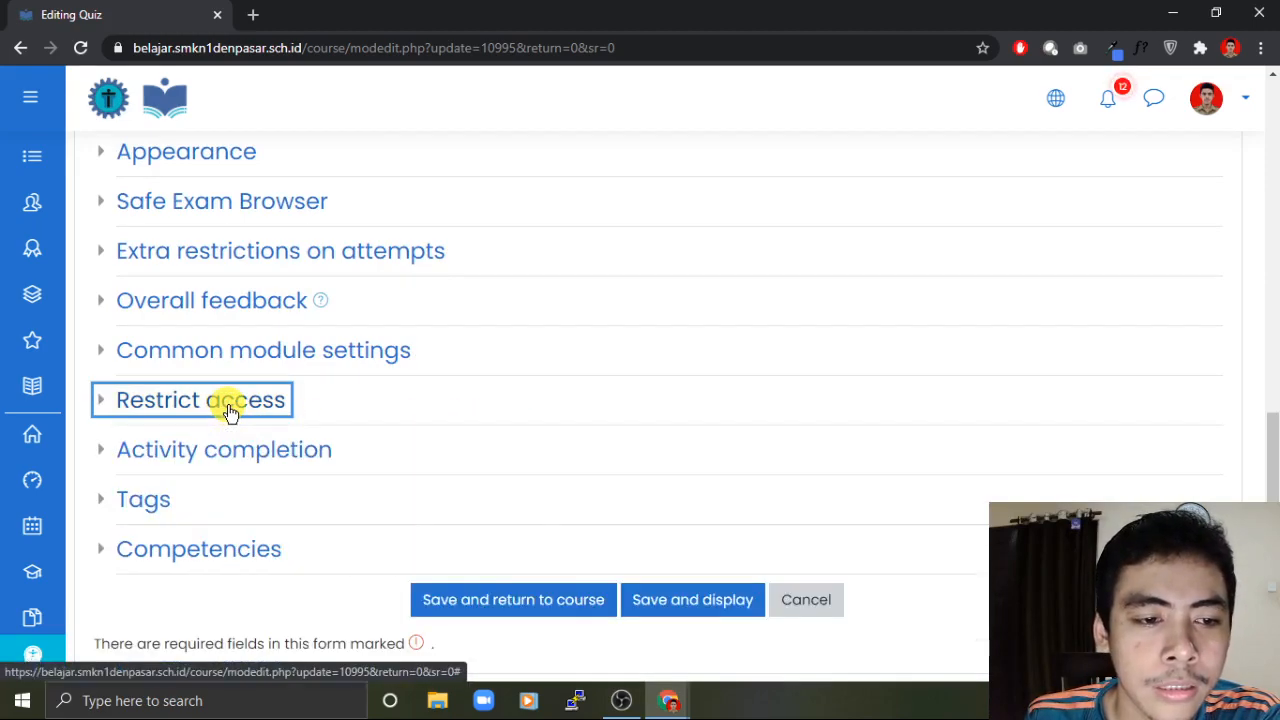
# Step: Examine the activity completion conditions of QUIZ B, covering required view, grade, passing grade and all available attempts
pyautogui.click(300, 449)
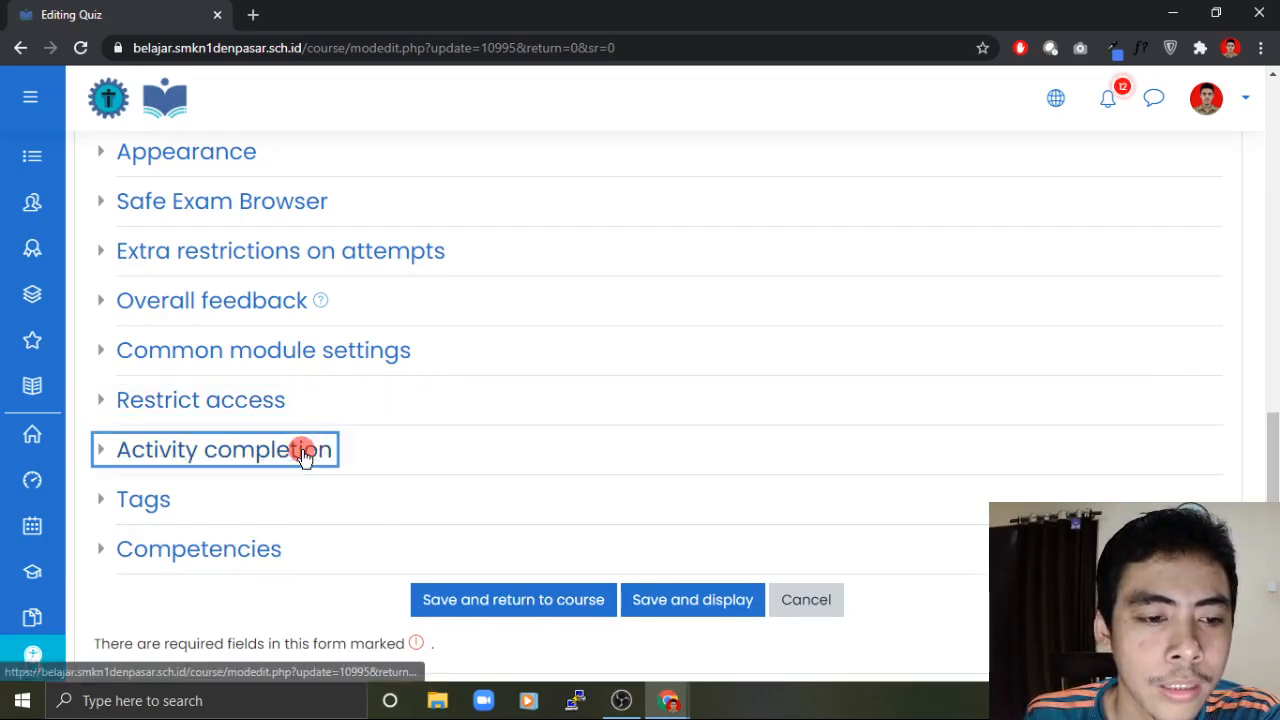
pyautogui.scroll(-2, 561, 413)
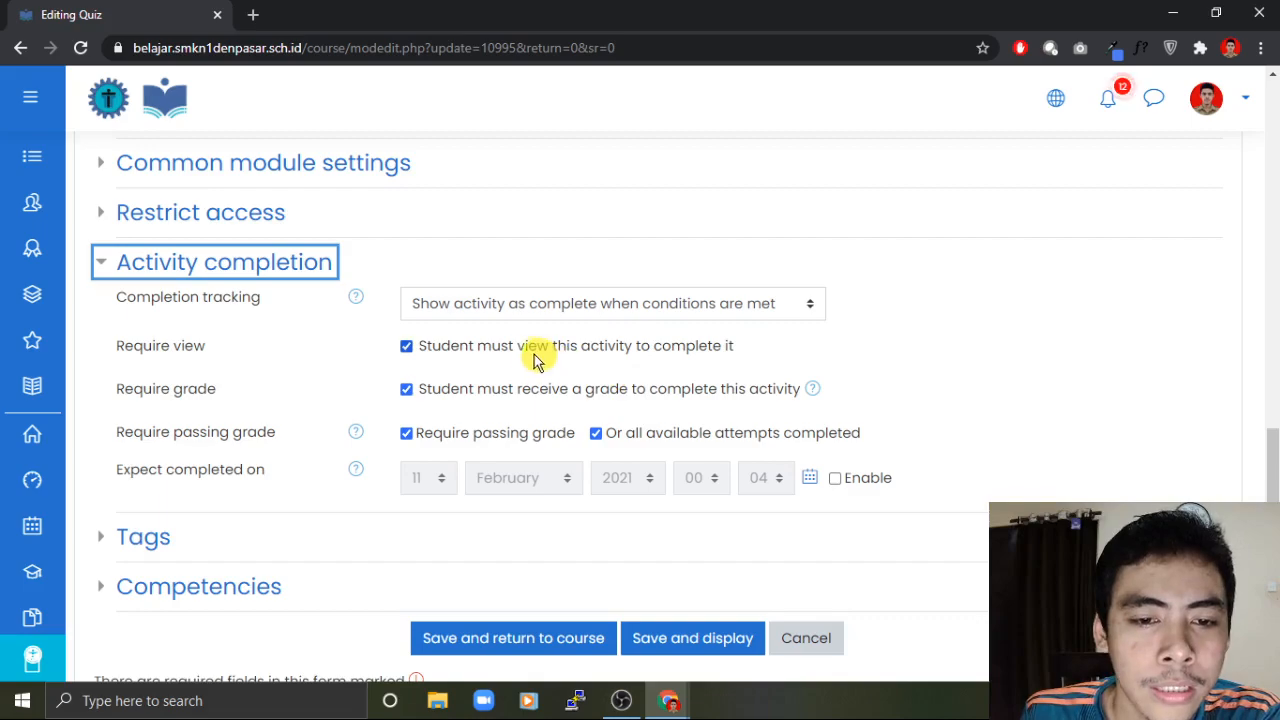
pyautogui.moveTo(518, 348); pyautogui.dragTo(556, 349)
pyautogui.click(552, 412)
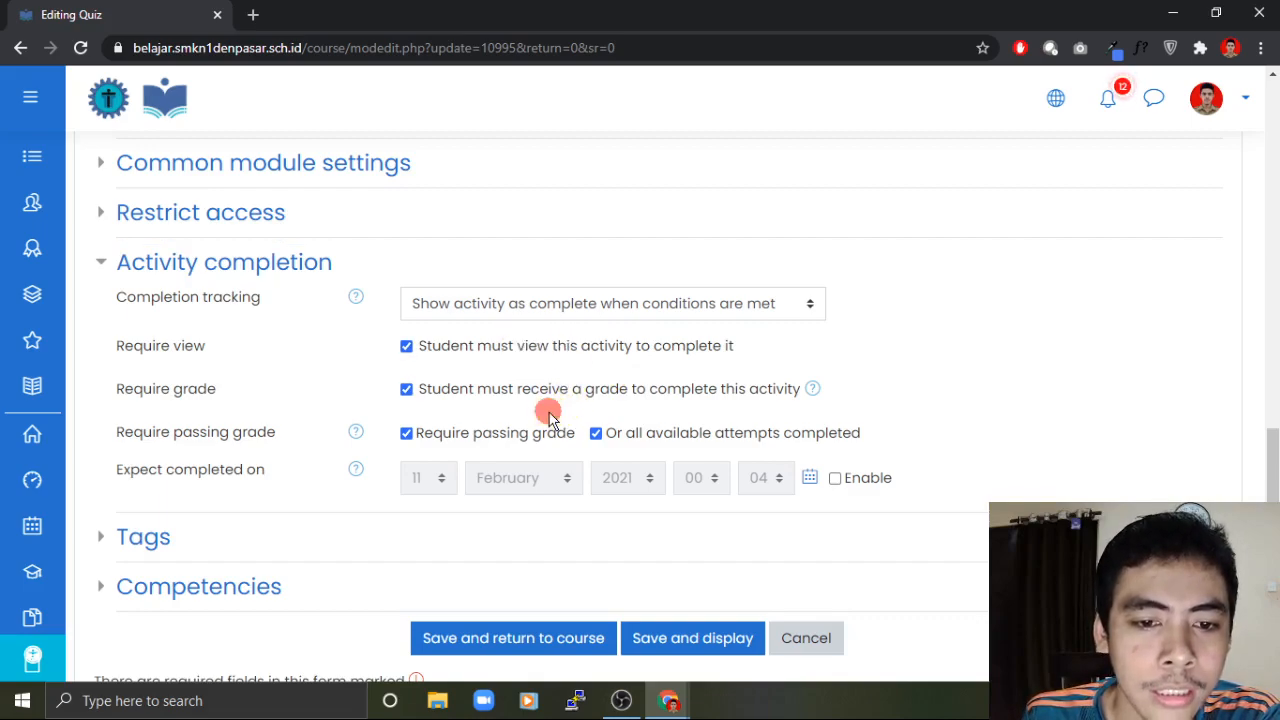
pyautogui.moveTo(517, 391); pyautogui.dragTo(583, 392)
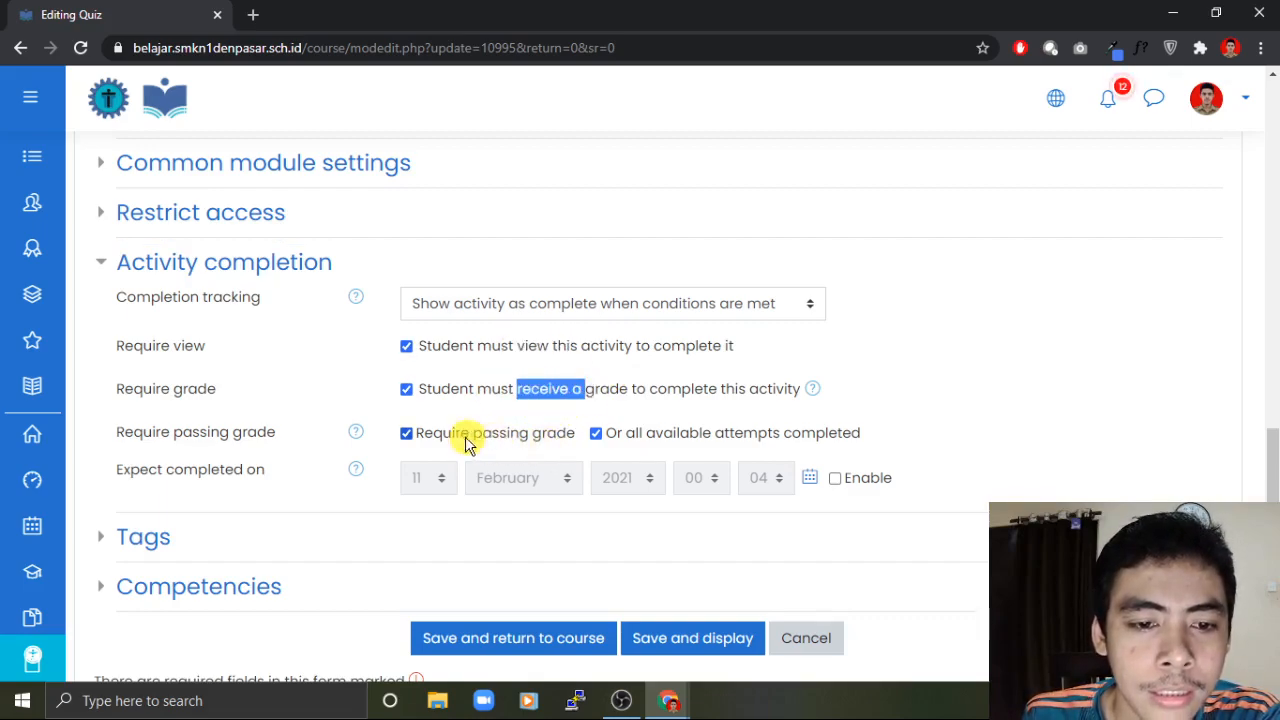
pyautogui.moveTo(433, 440); pyautogui.dragTo(706, 438)
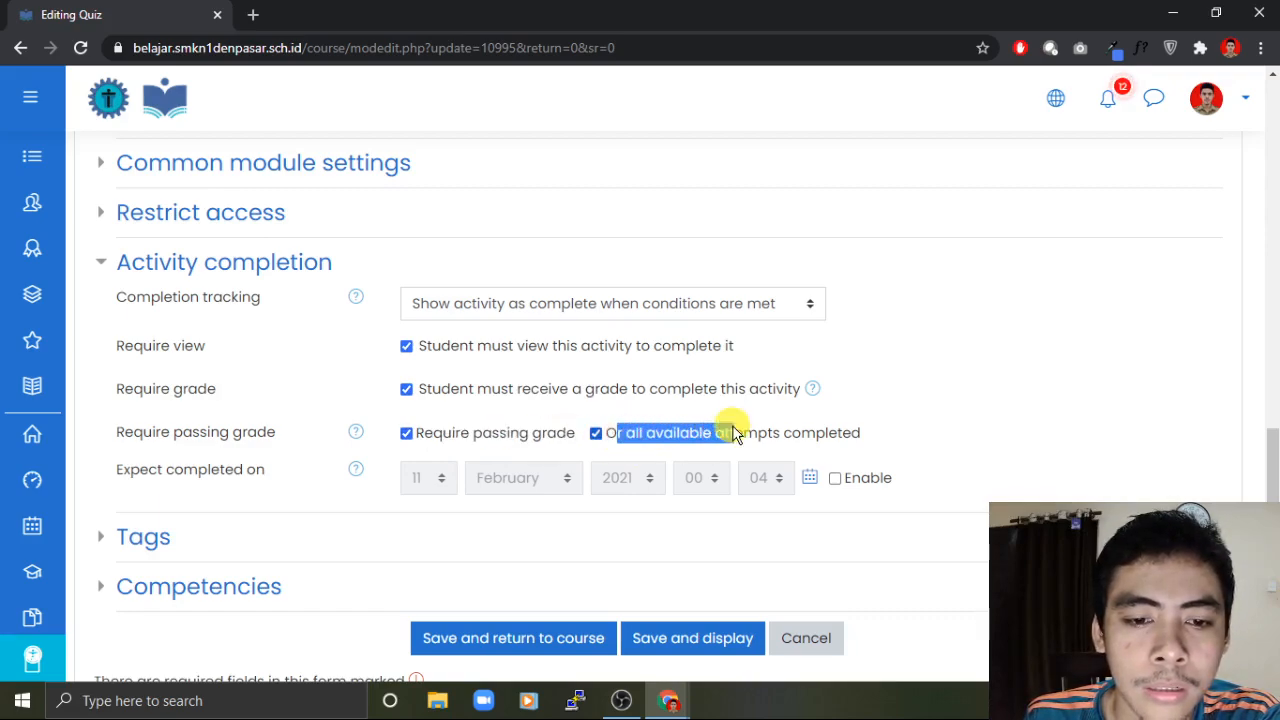
pyautogui.moveTo(424, 432); pyautogui.dragTo(434, 436)
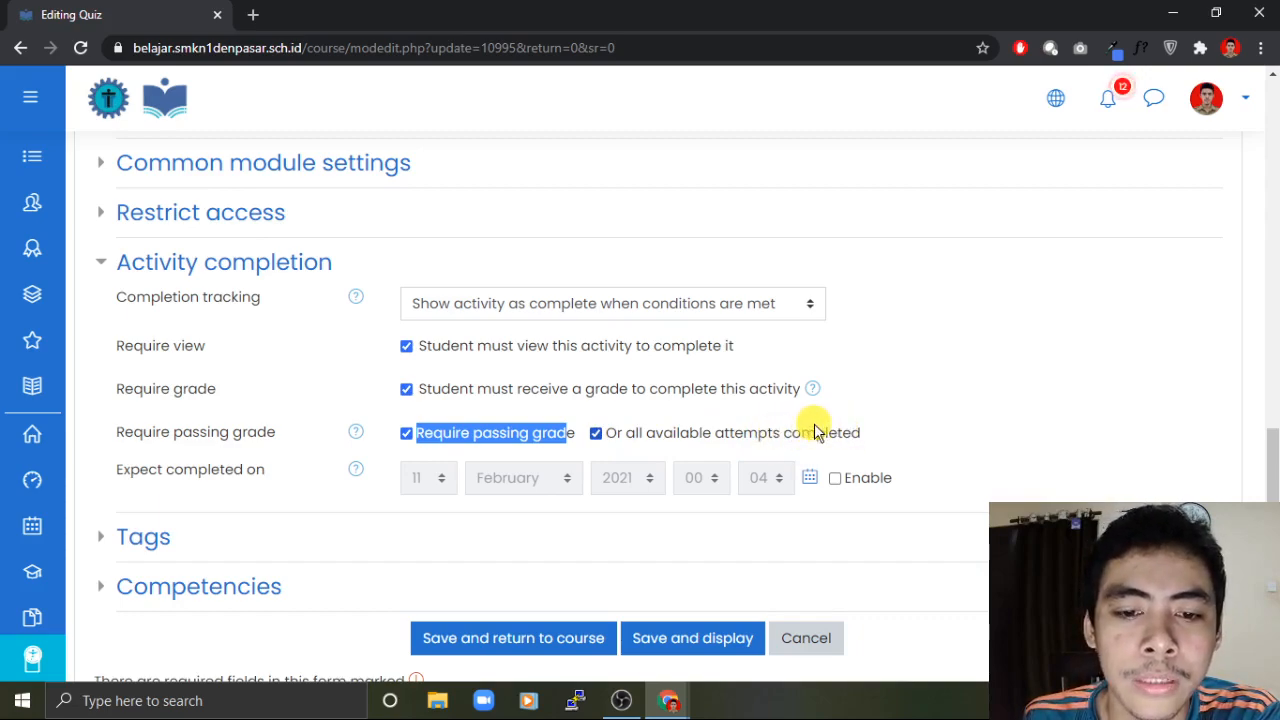
pyautogui.click(960, 429)
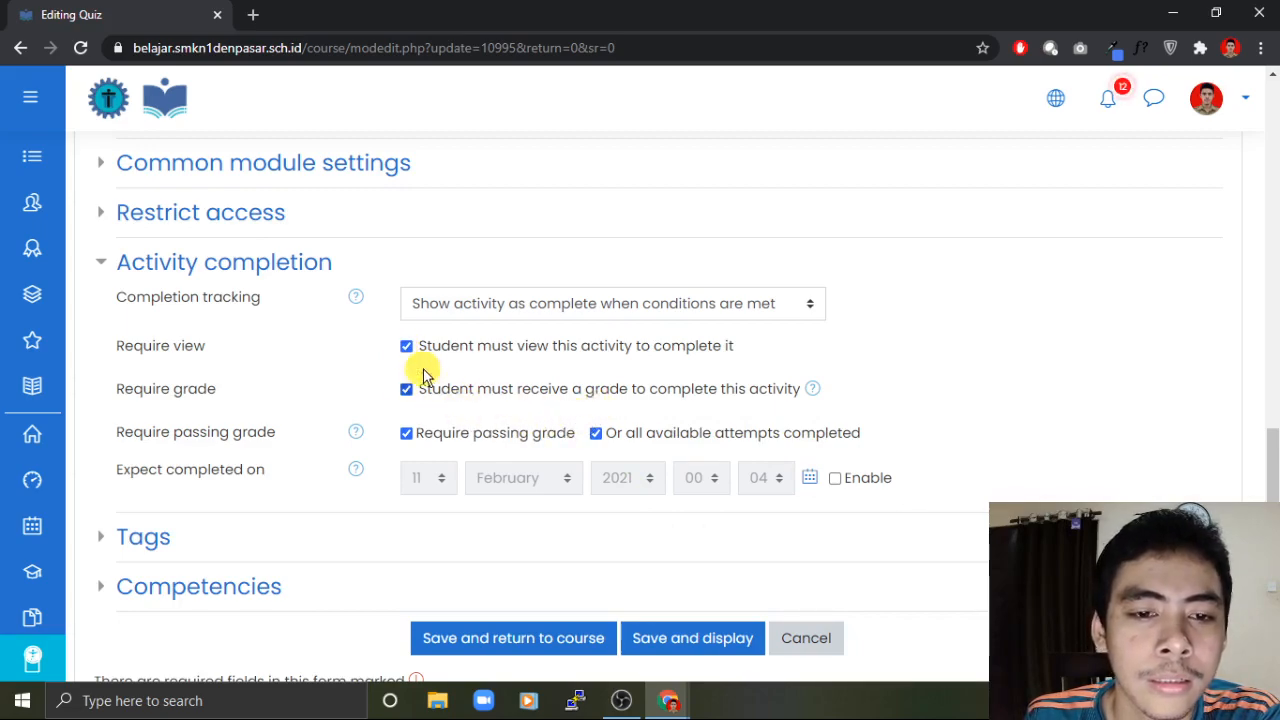
# Step: Check the completion tracking options, keep "Show activity as complete when conditions are met", and leave the QUIZ B settings without saving
pyautogui.click(521, 305)
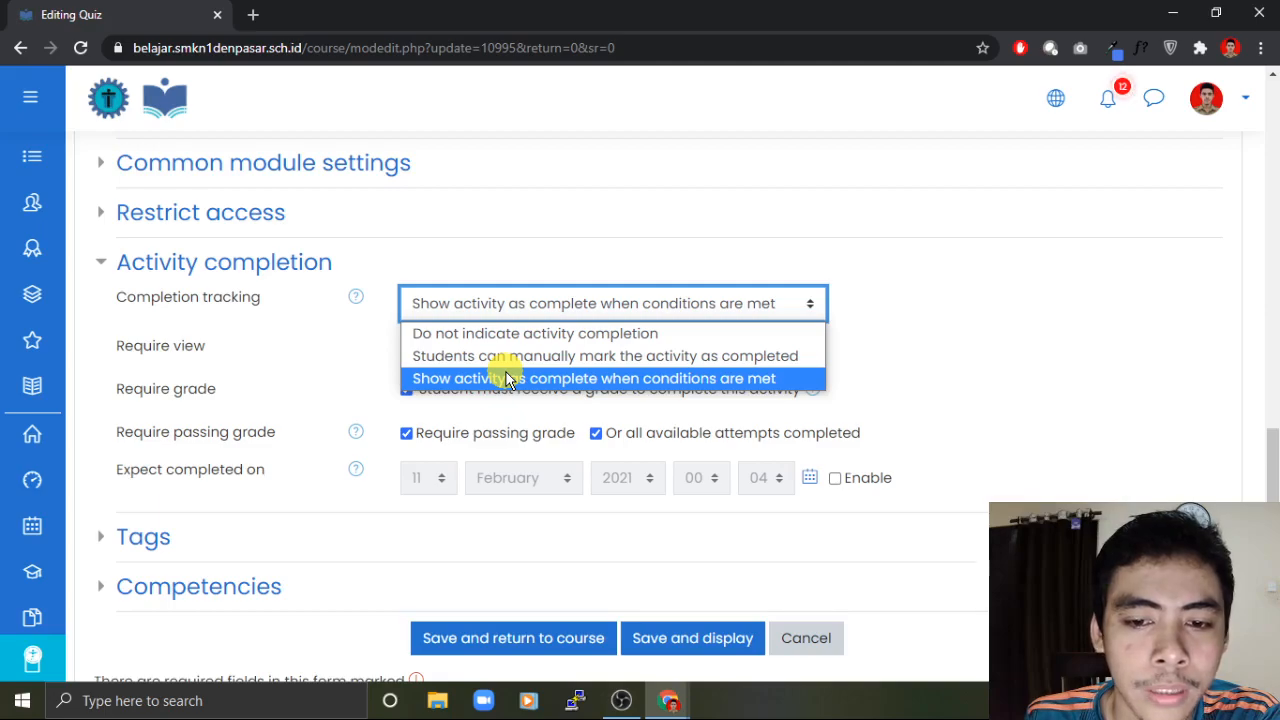
pyautogui.click(507, 378)
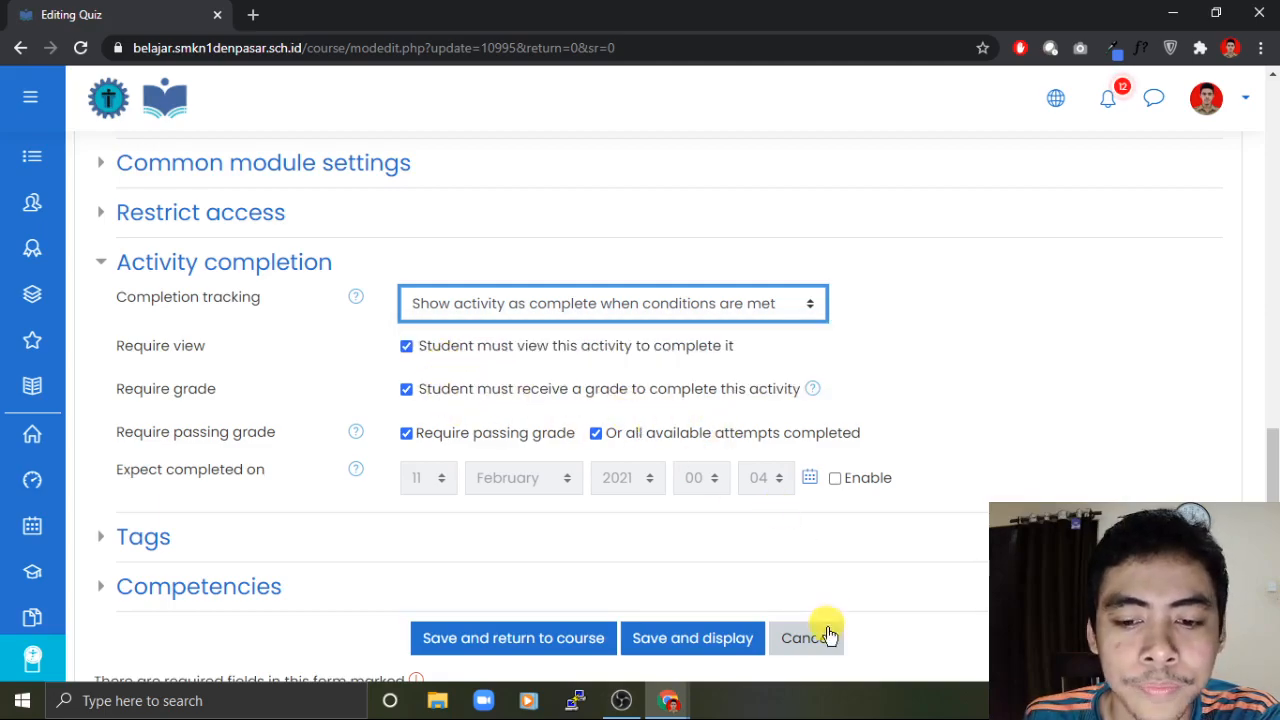
pyautogui.scroll(4, 750, 440)
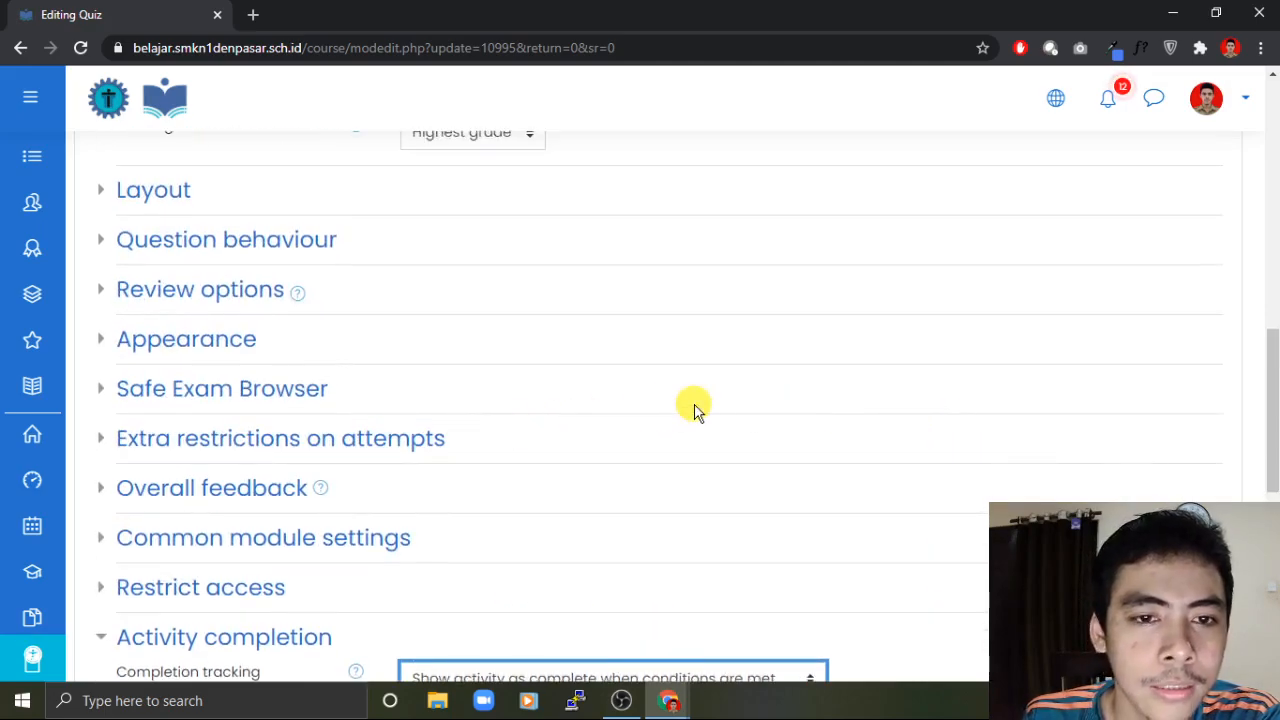
pyautogui.scroll(-7, 697, 410)
pyautogui.click(822, 364)
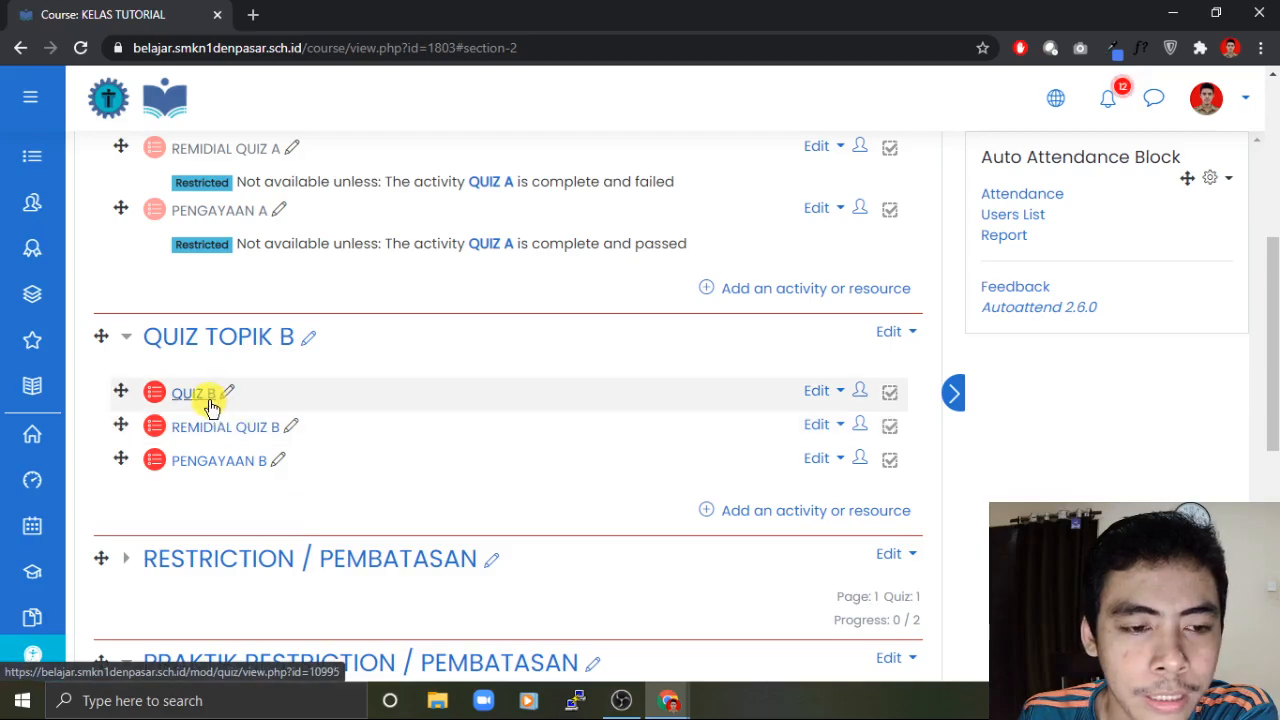
# Step: Open the settings of REMIDIAL QUIZ B and expand its access restrictions
pyautogui.click(822, 425)
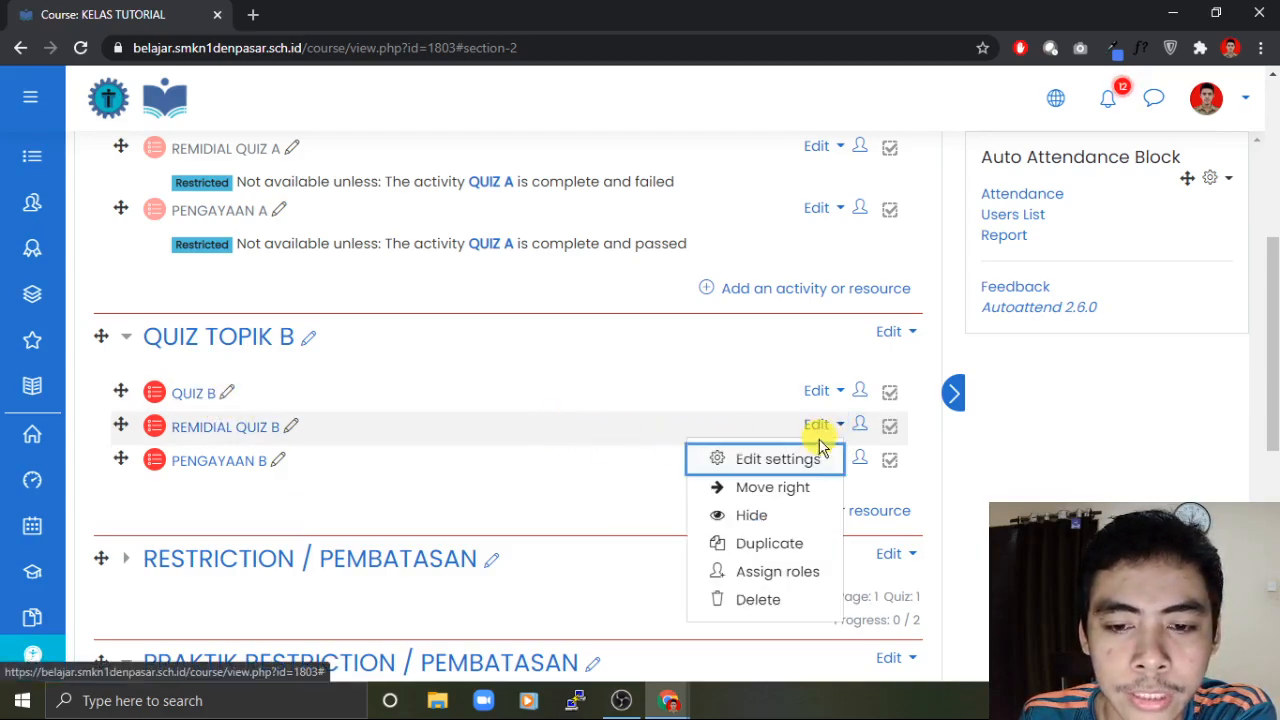
pyautogui.click(768, 460)
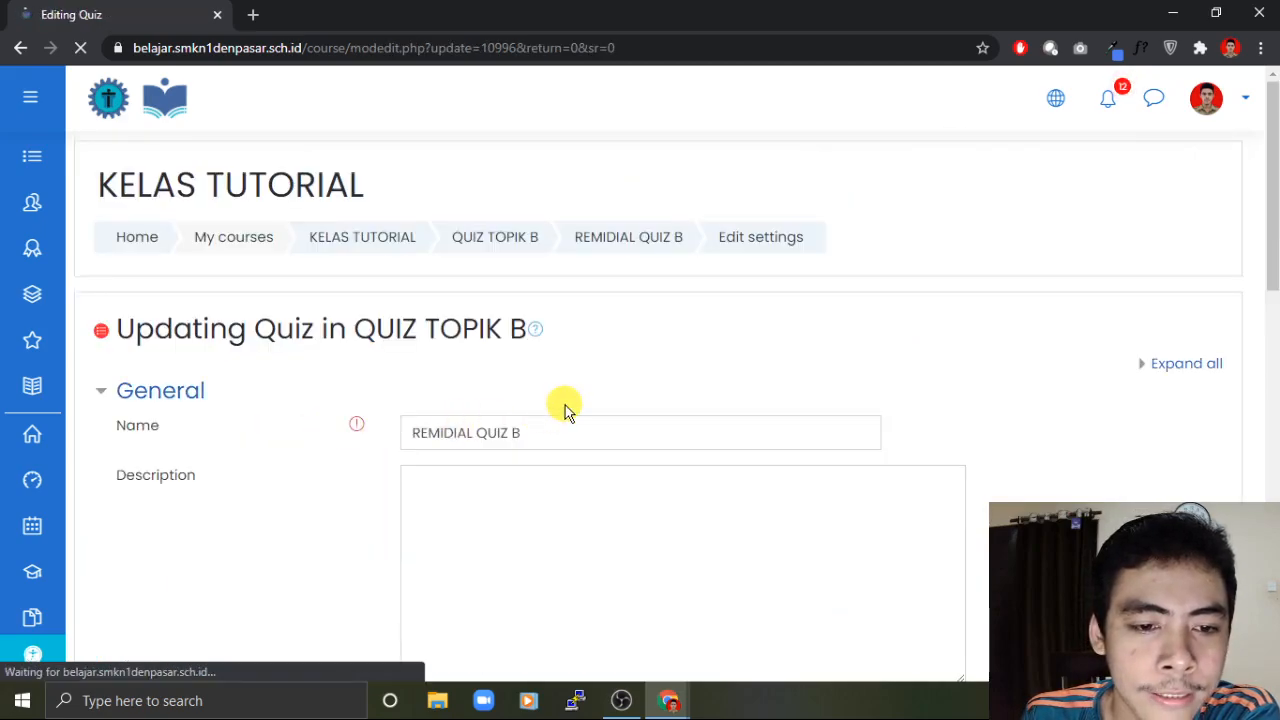
pyautogui.scroll(-10, 380, 452)
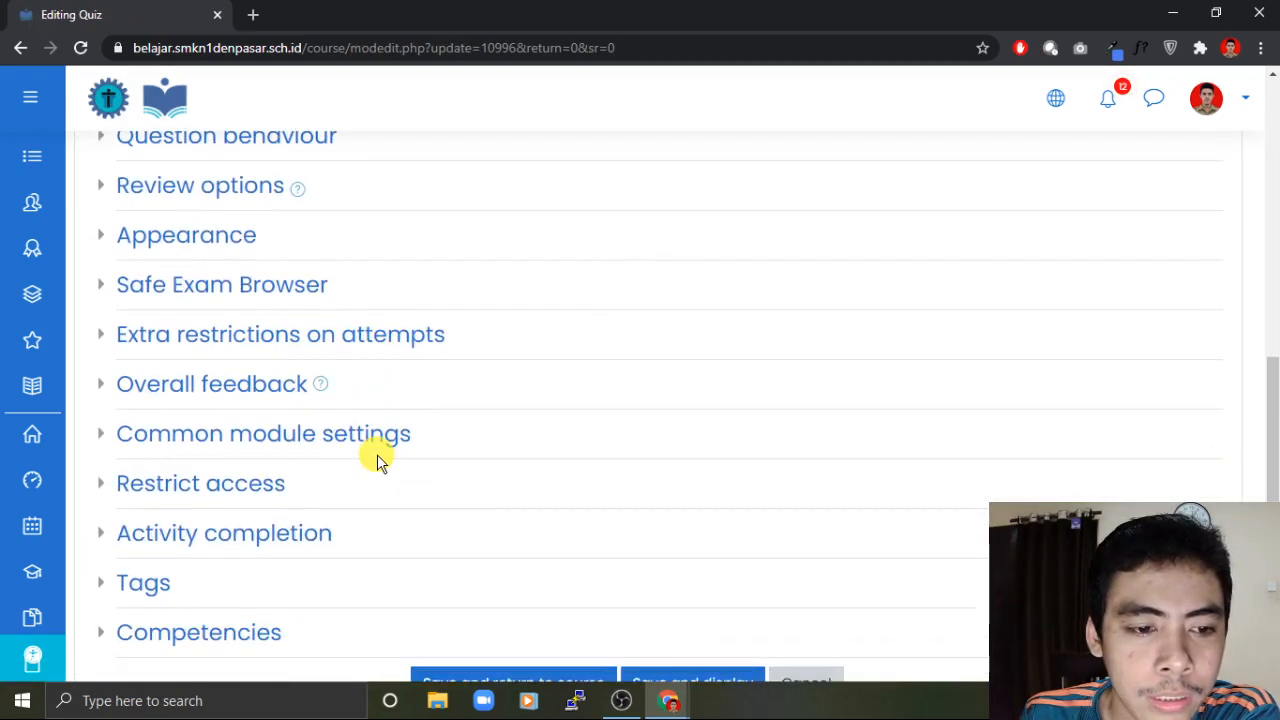
pyautogui.scroll(-1, 377, 454)
pyautogui.click(237, 394)
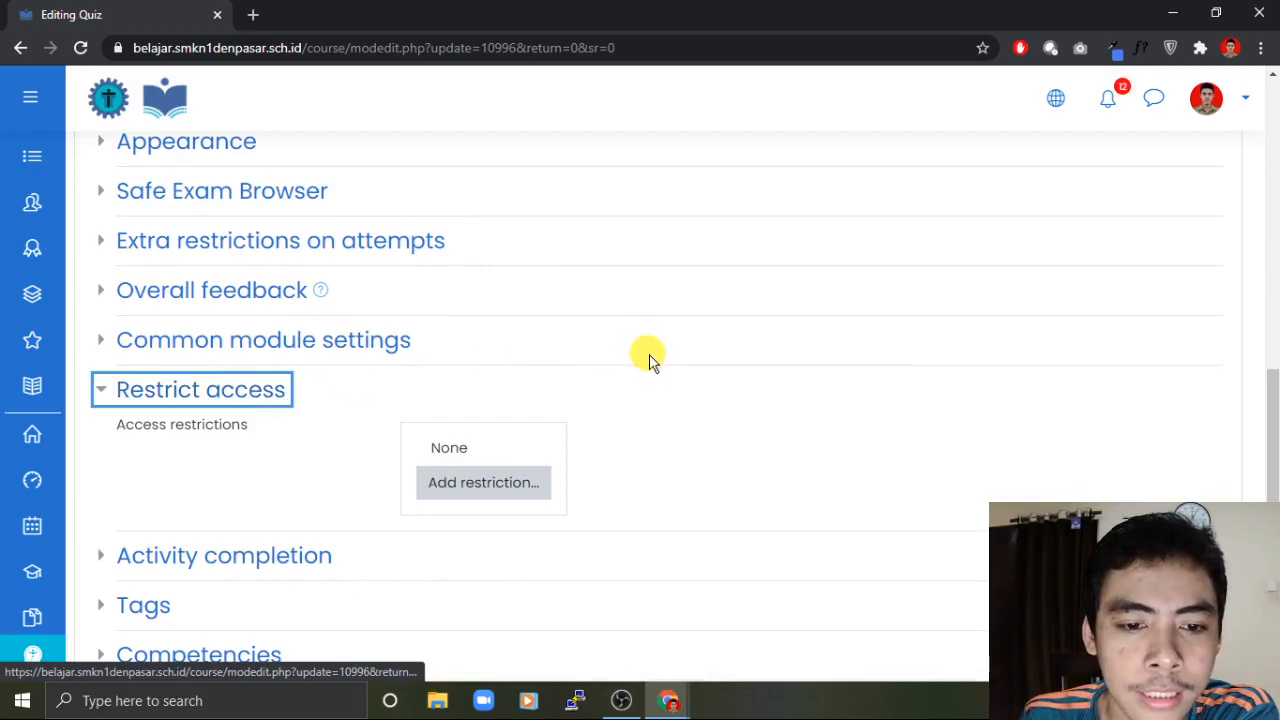
pyautogui.scroll(-1, 694, 434)
pyautogui.scroll(-1, 673, 396)
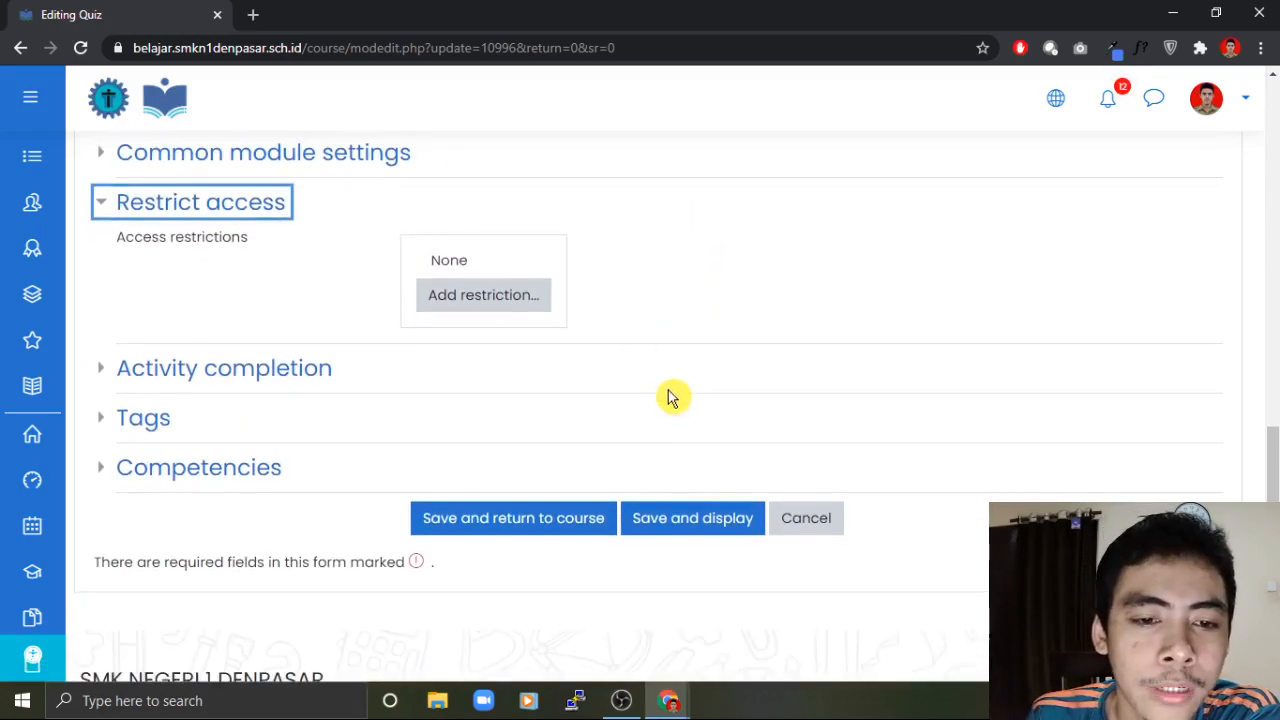
# Step: Add an activity completion restriction to REMIDIAL QUIZ B so that QUIZ B "must be complete with fail grade"
pyautogui.click(490, 297)
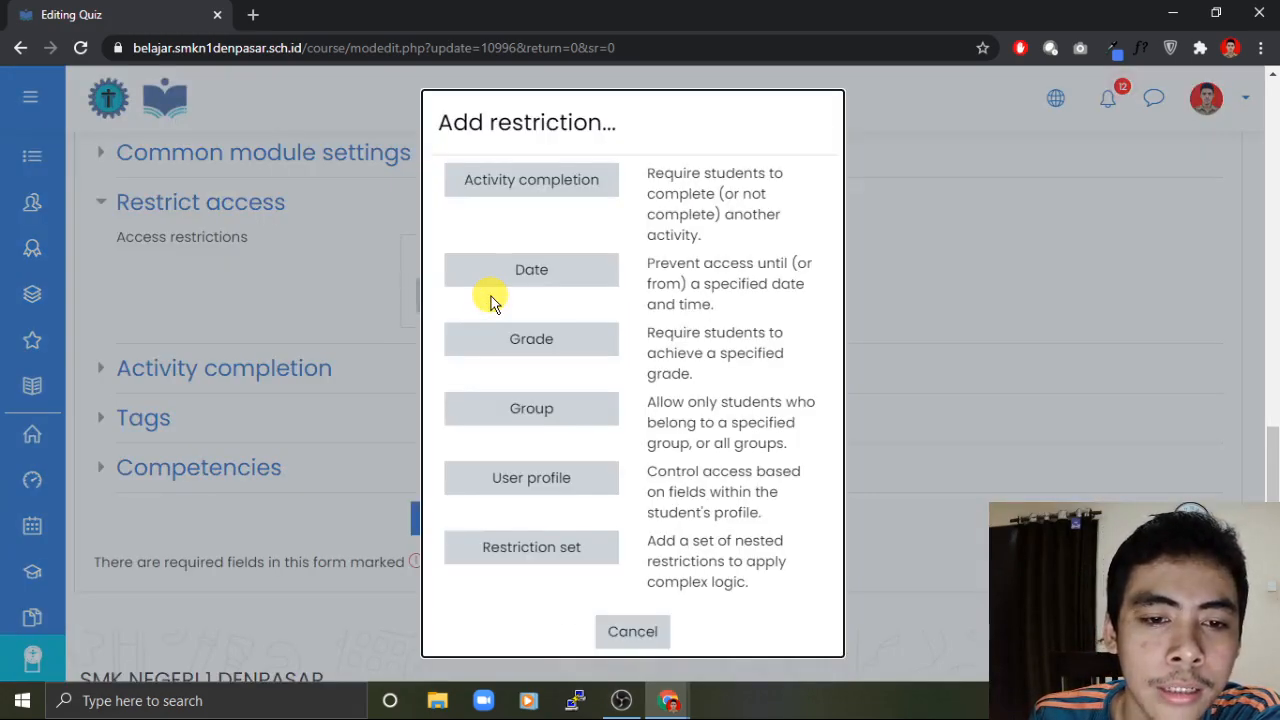
pyautogui.click(581, 190)
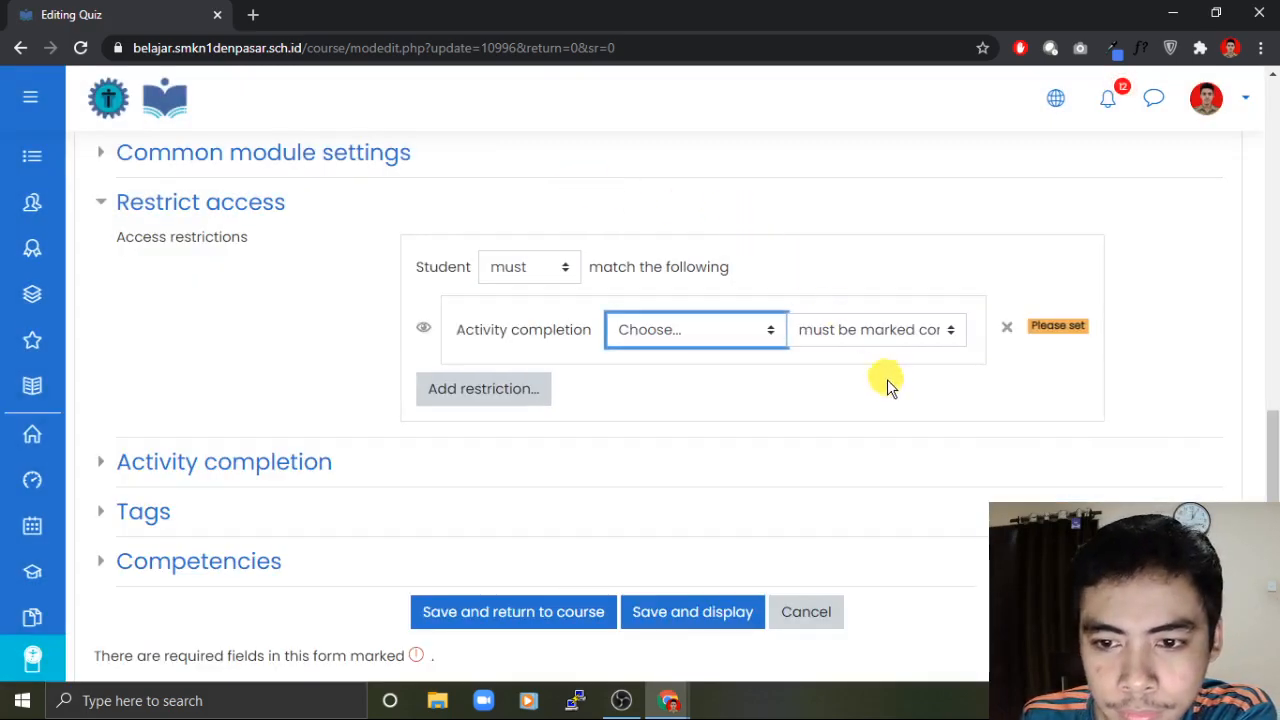
pyautogui.click(690, 335)
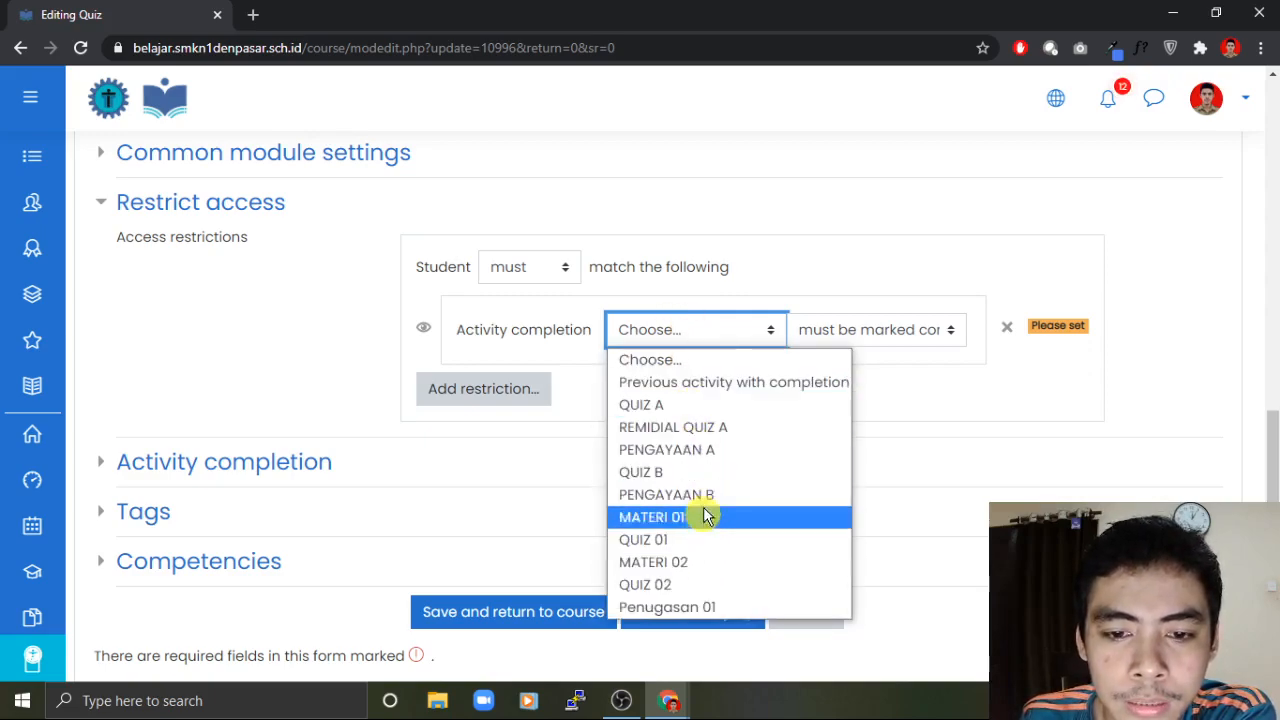
pyautogui.click(686, 474)
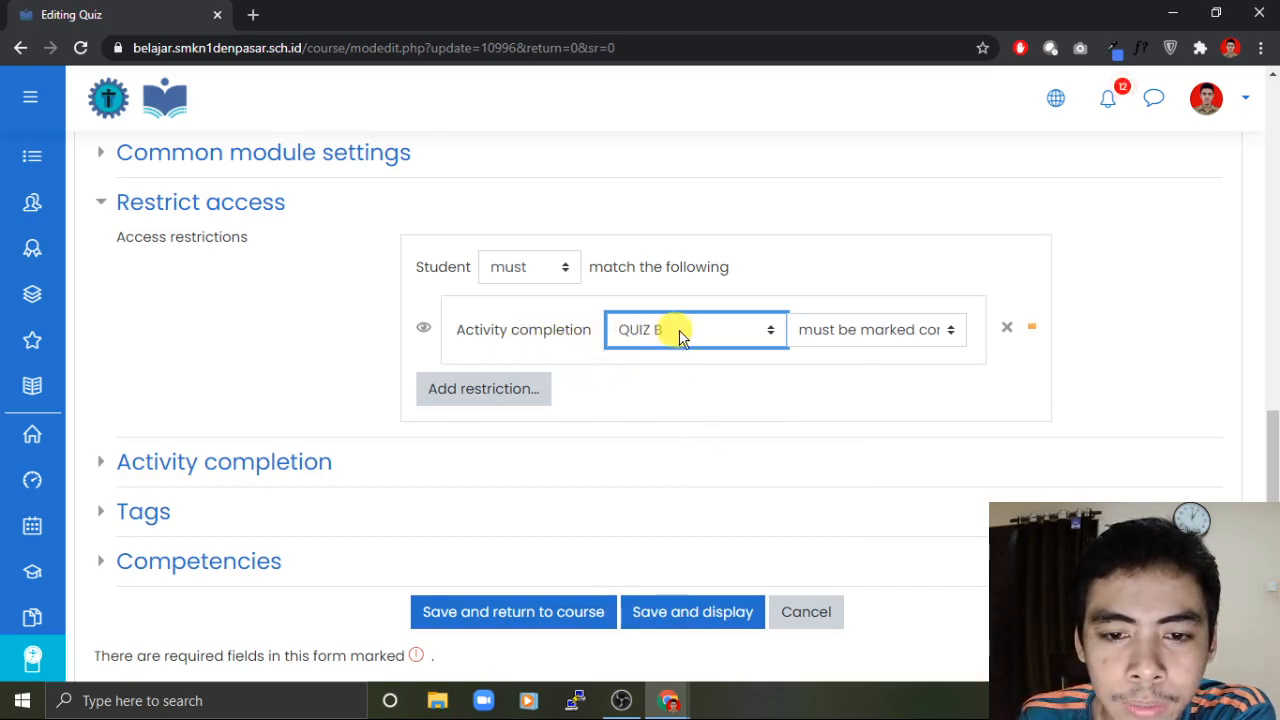
pyautogui.click(837, 331)
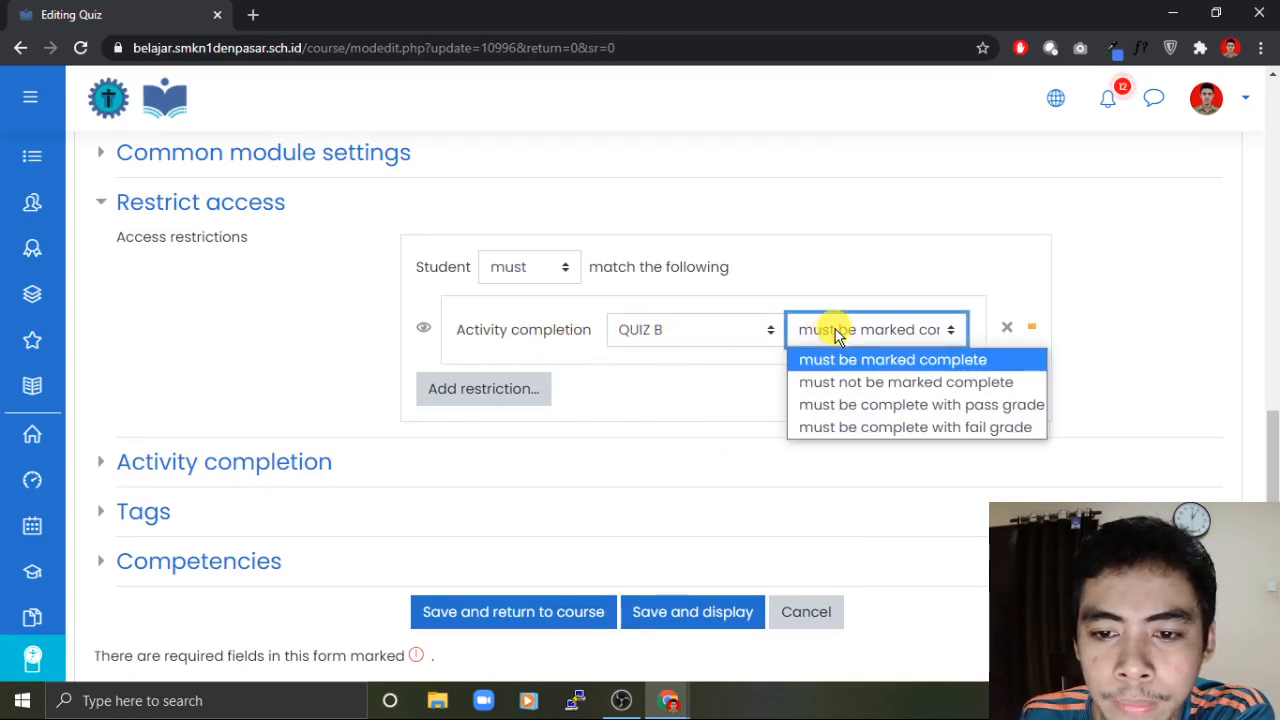
pyautogui.click(854, 427)
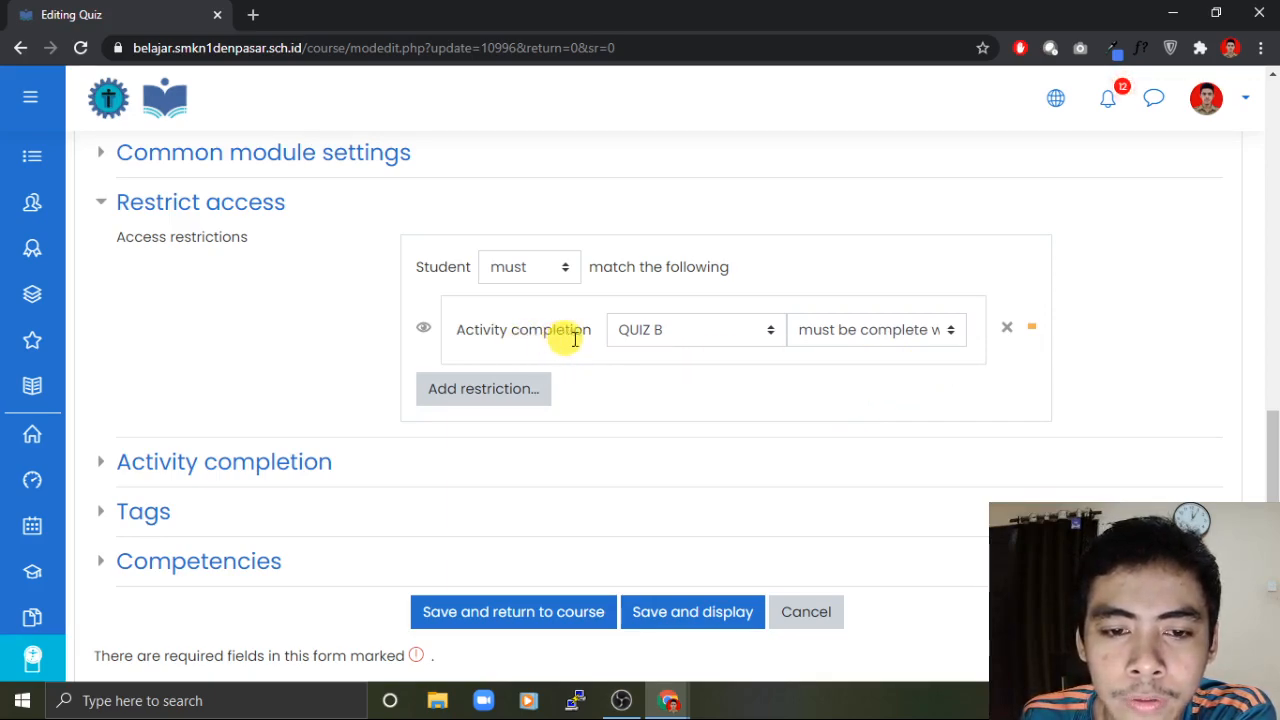
pyautogui.click(918, 329)
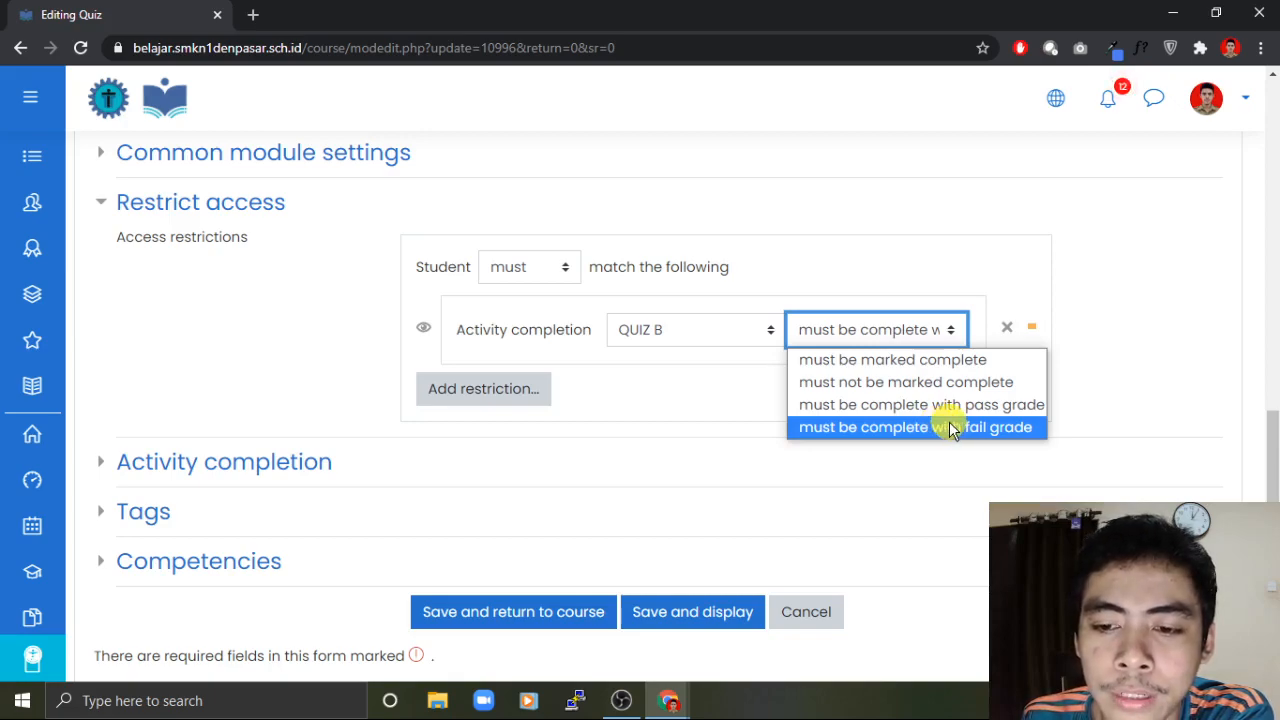
# Step: Keep the fail grade condition selected, and remove the QUIZ B activity completion restriction from REMIDIAL QUIZ B
pyautogui.click(980, 428)
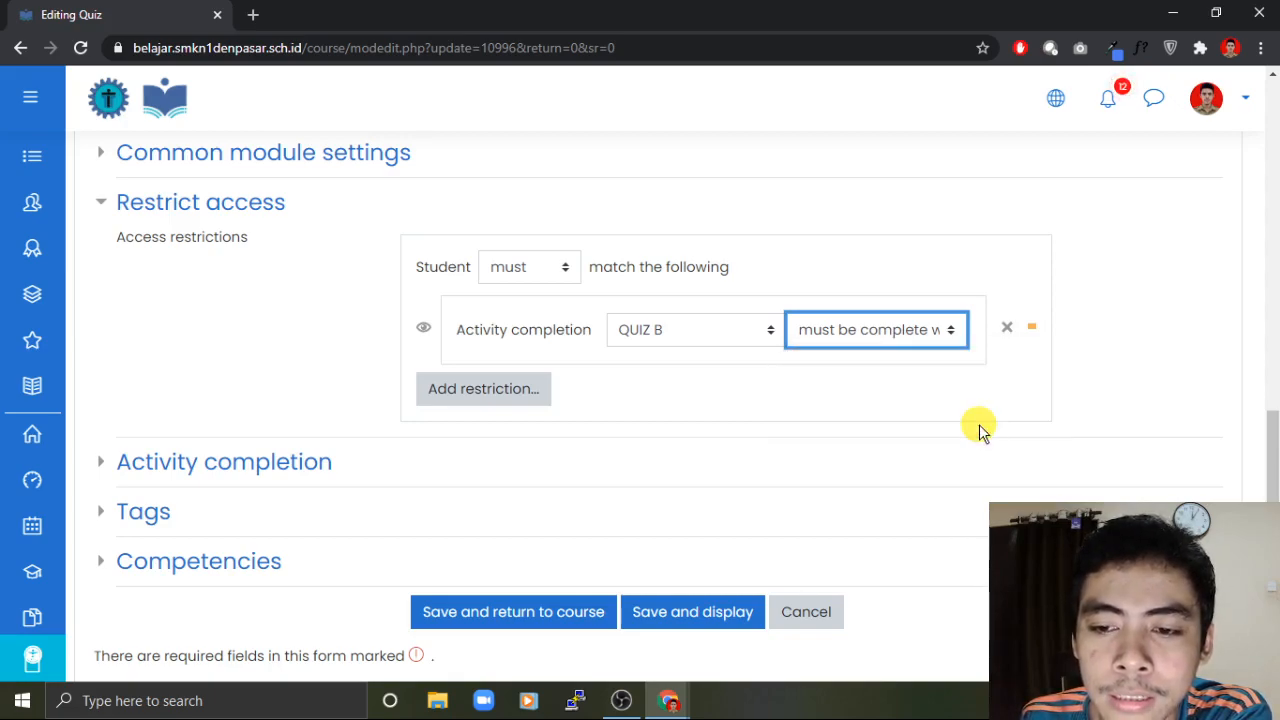
pyautogui.click(848, 410)
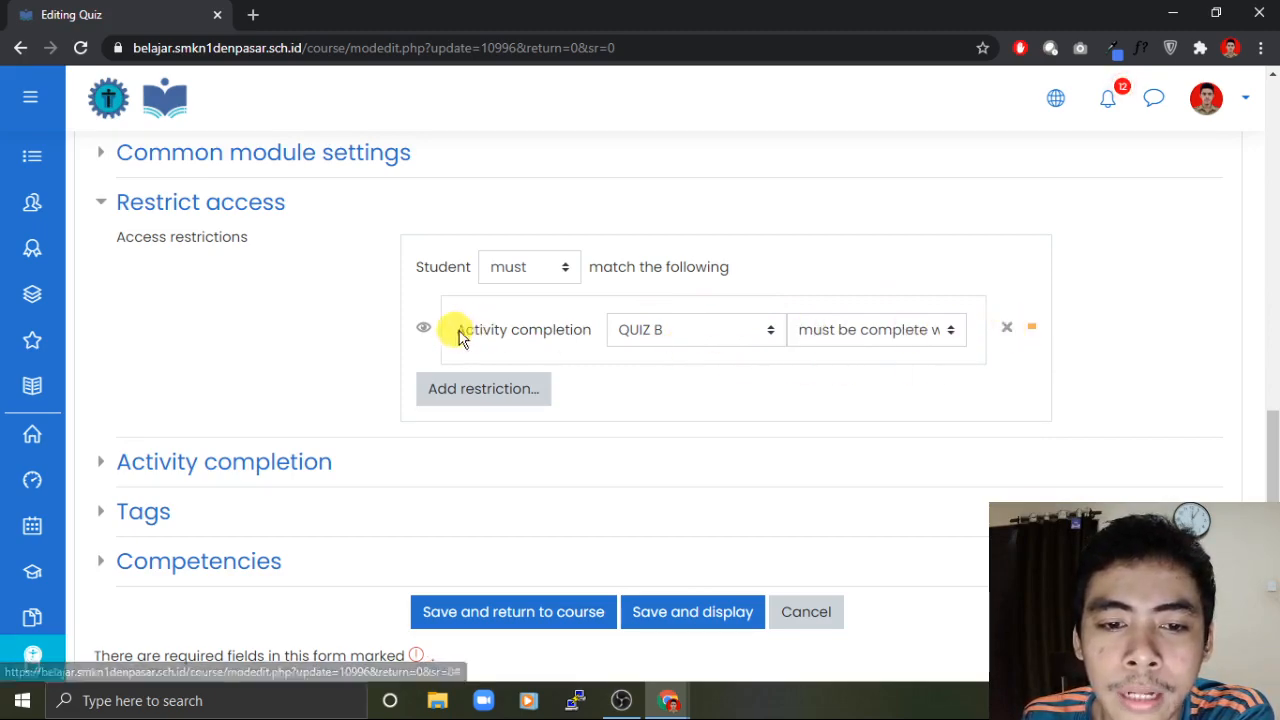
pyautogui.click(1006, 328)
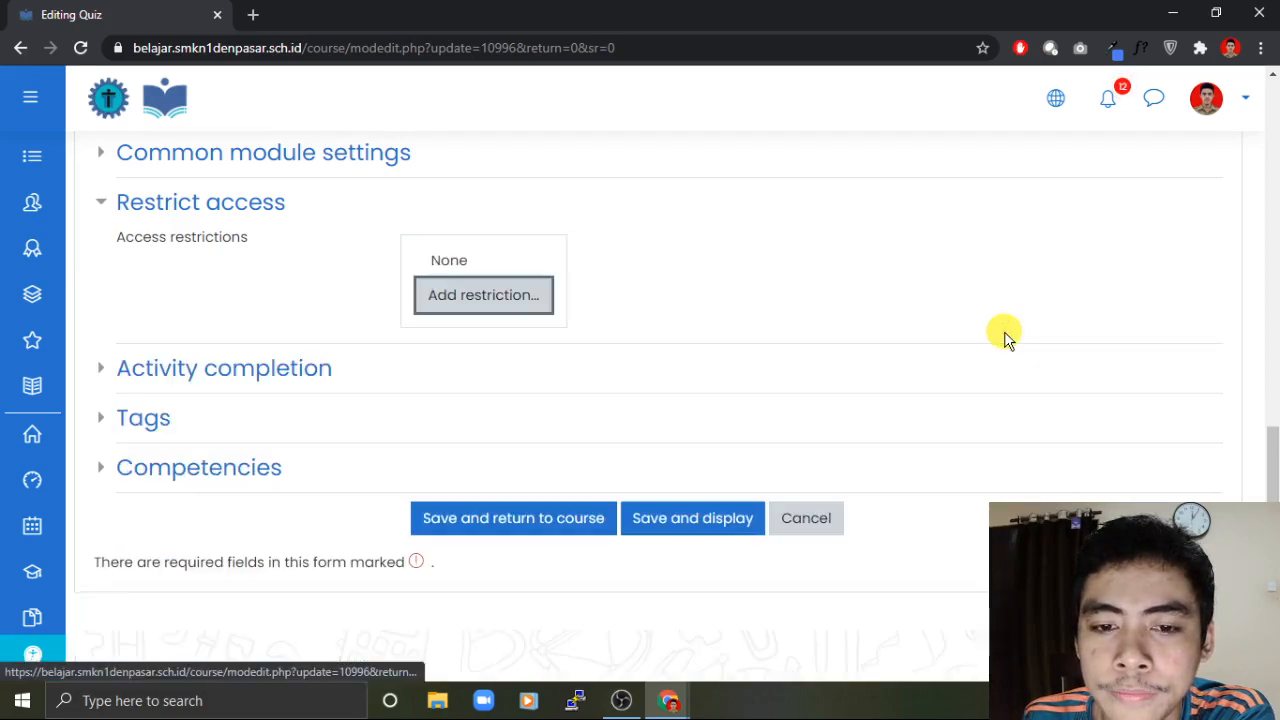
# Step: Add an activity completion restriction again to REMIDIAL QUIZ B, requiring that QUIZ B "must be complete with fail grade"
pyautogui.click(516, 299)
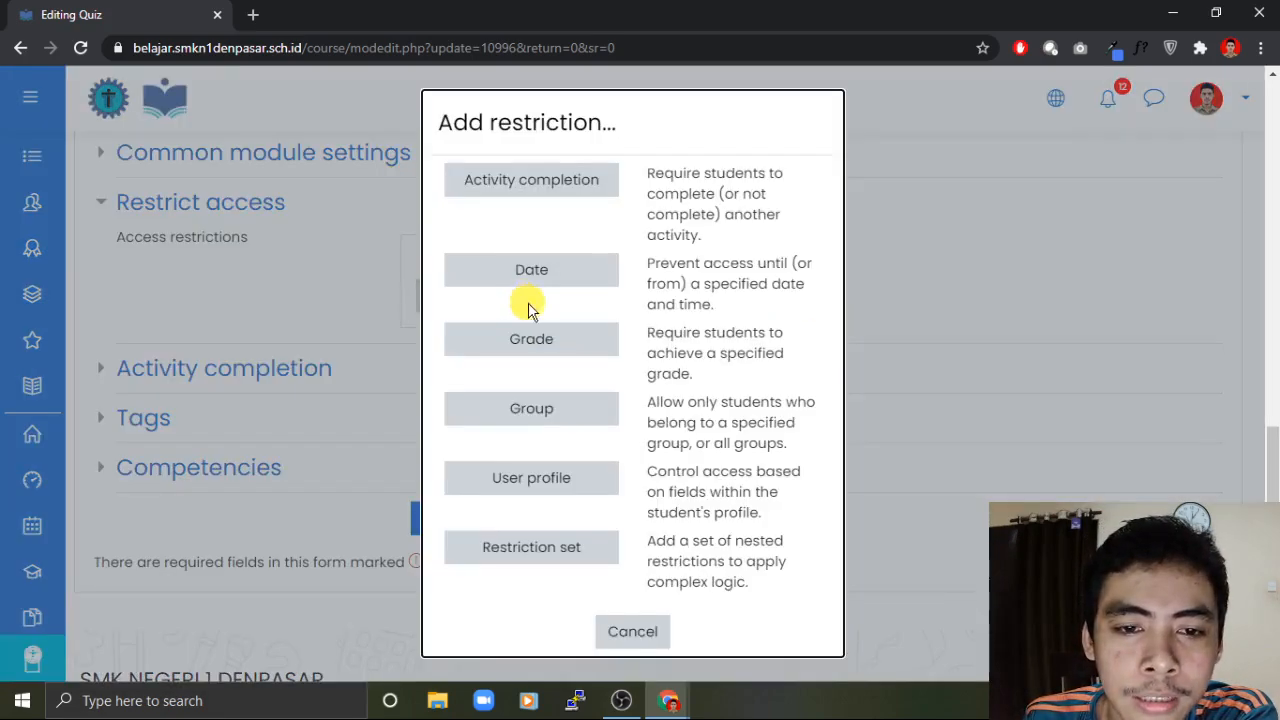
pyautogui.click(551, 193)
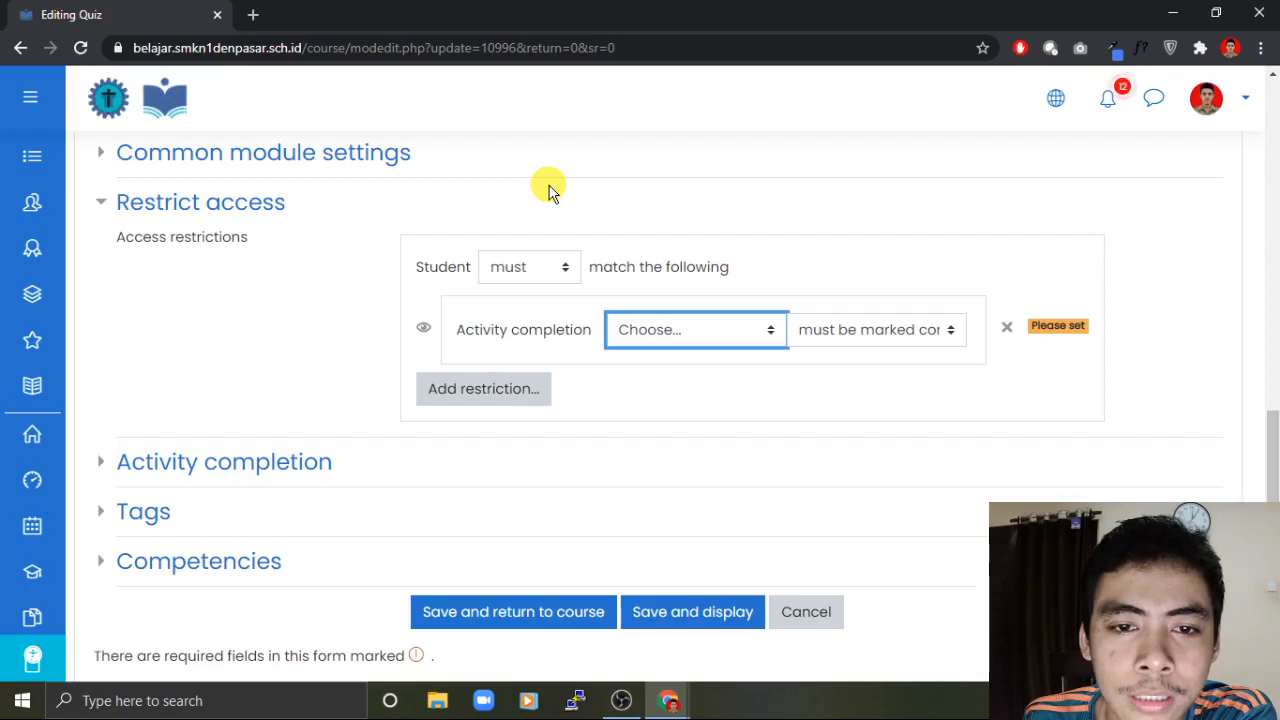
pyautogui.click(718, 340)
pyautogui.click(672, 473)
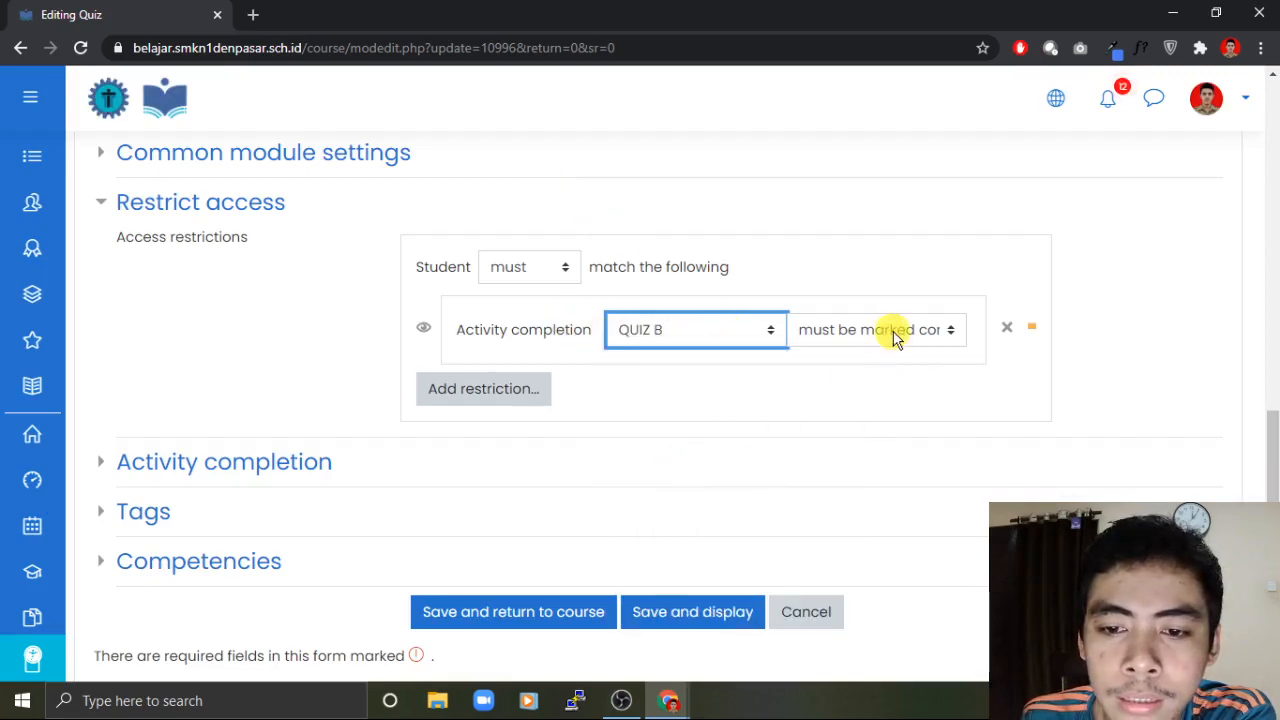
pyautogui.click(895, 333)
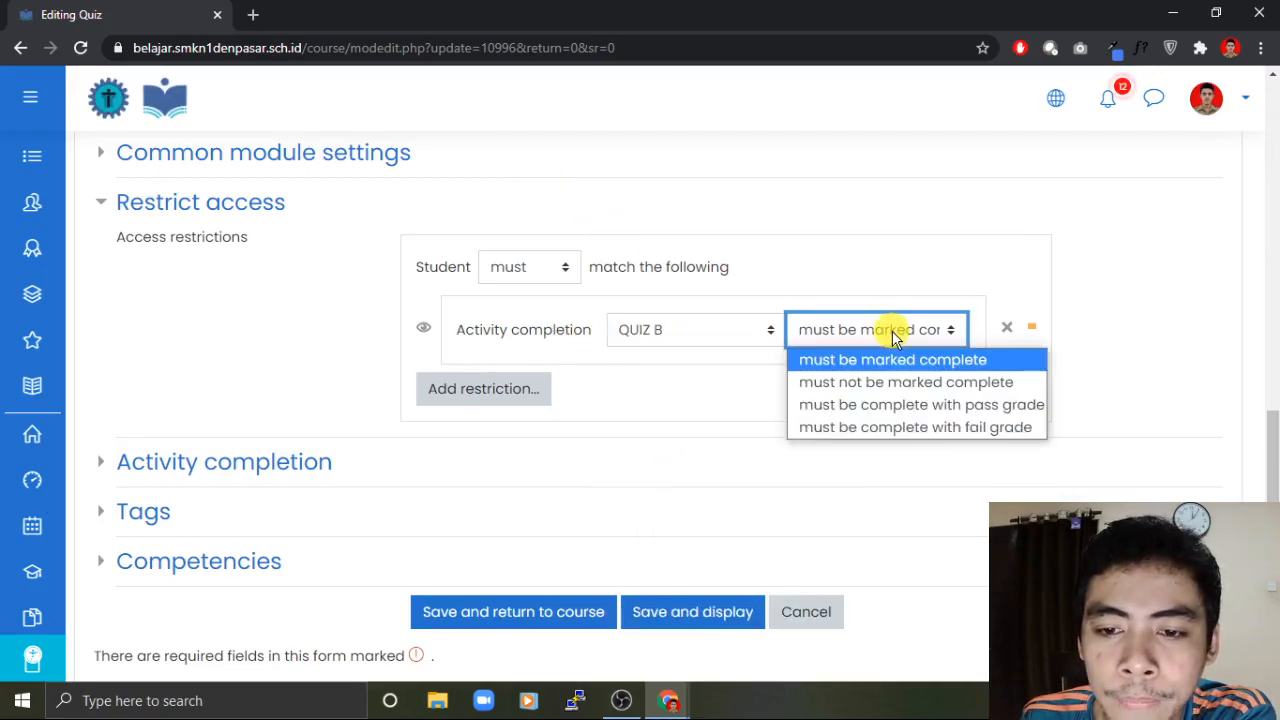
pyautogui.click(889, 427)
pyautogui.scroll(-1, 716, 425)
pyautogui.scroll(1, 705, 420)
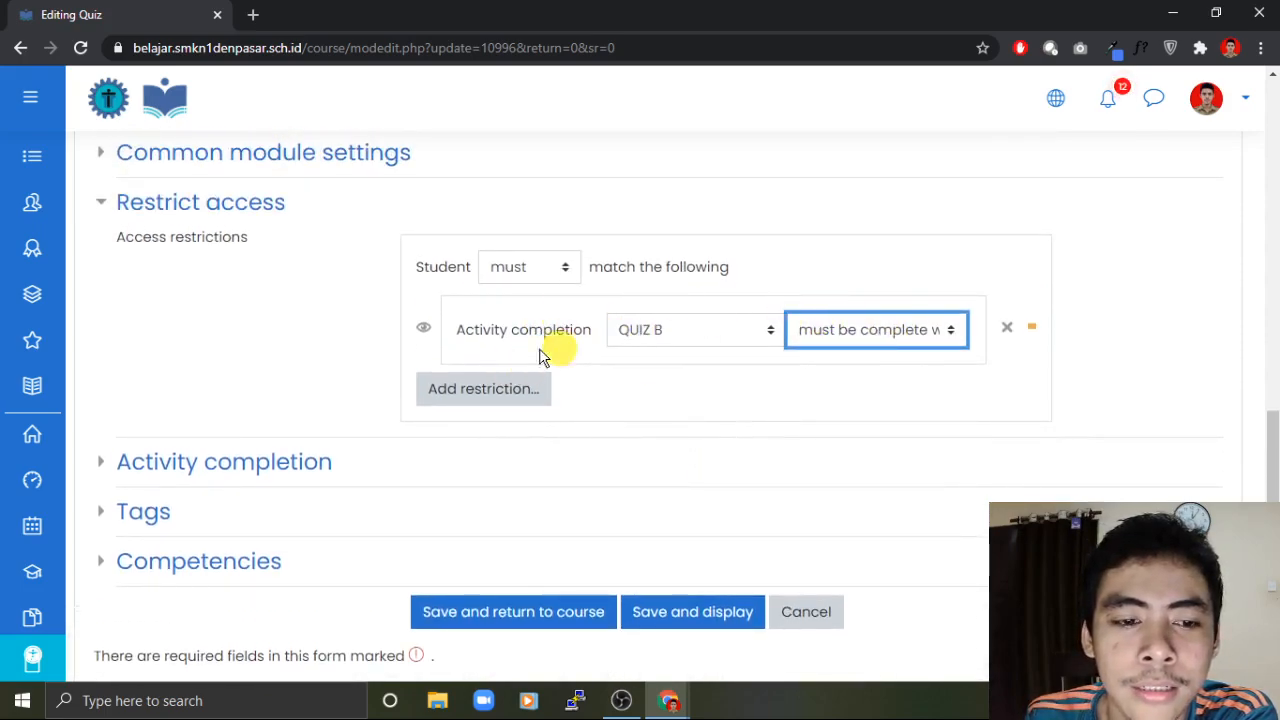
# Step: Review the activity completion conditions of REMIDIAL QUIZ B alongside its access restriction
pyautogui.scroll(-1, 300, 395)
pyautogui.click(271, 380)
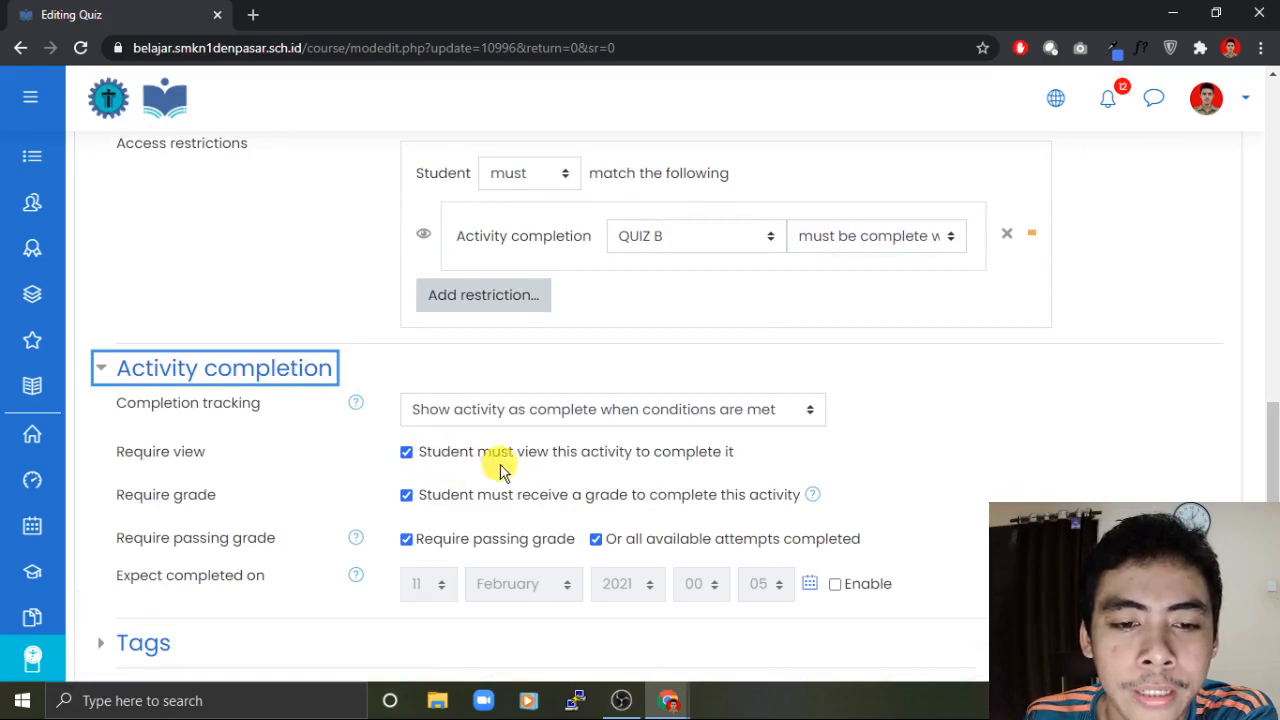
pyautogui.click(298, 296)
pyautogui.scroll(1, 663, 314)
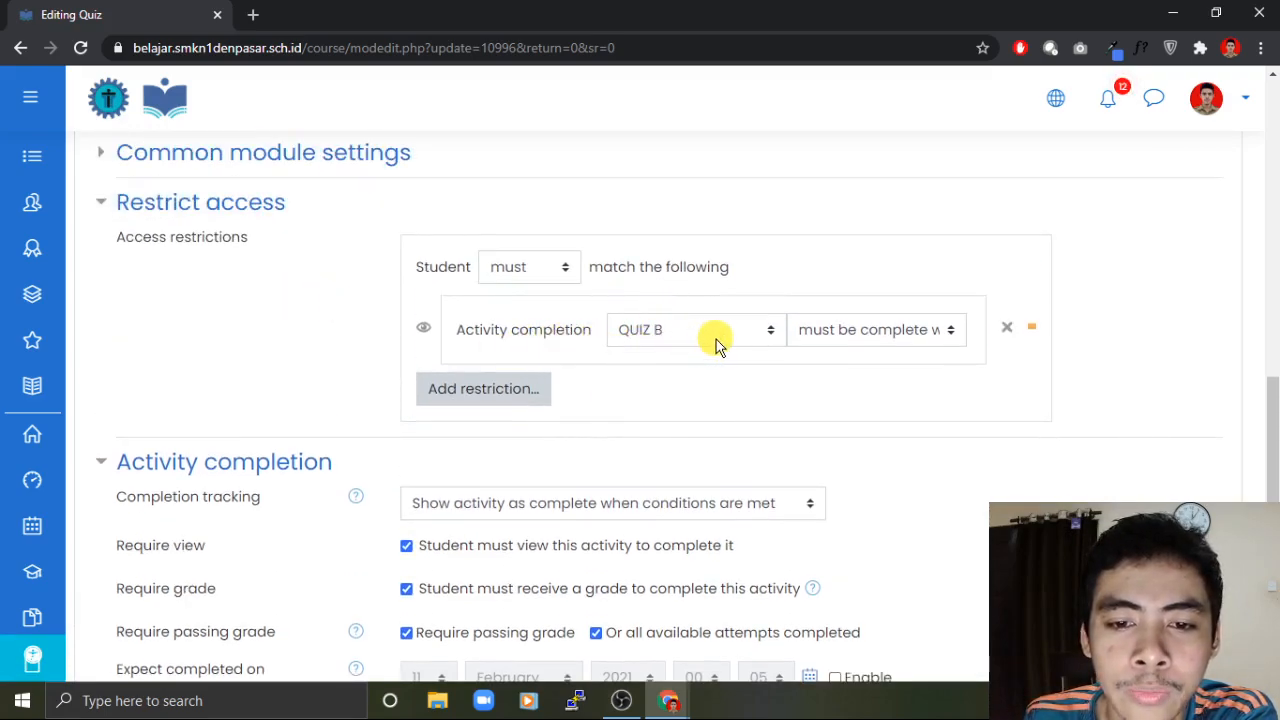
# Step: Confirm "must be complete with fail grade" for QUIZ B, save REMIDIAL QUIZ B and return to the course
pyautogui.click(858, 331)
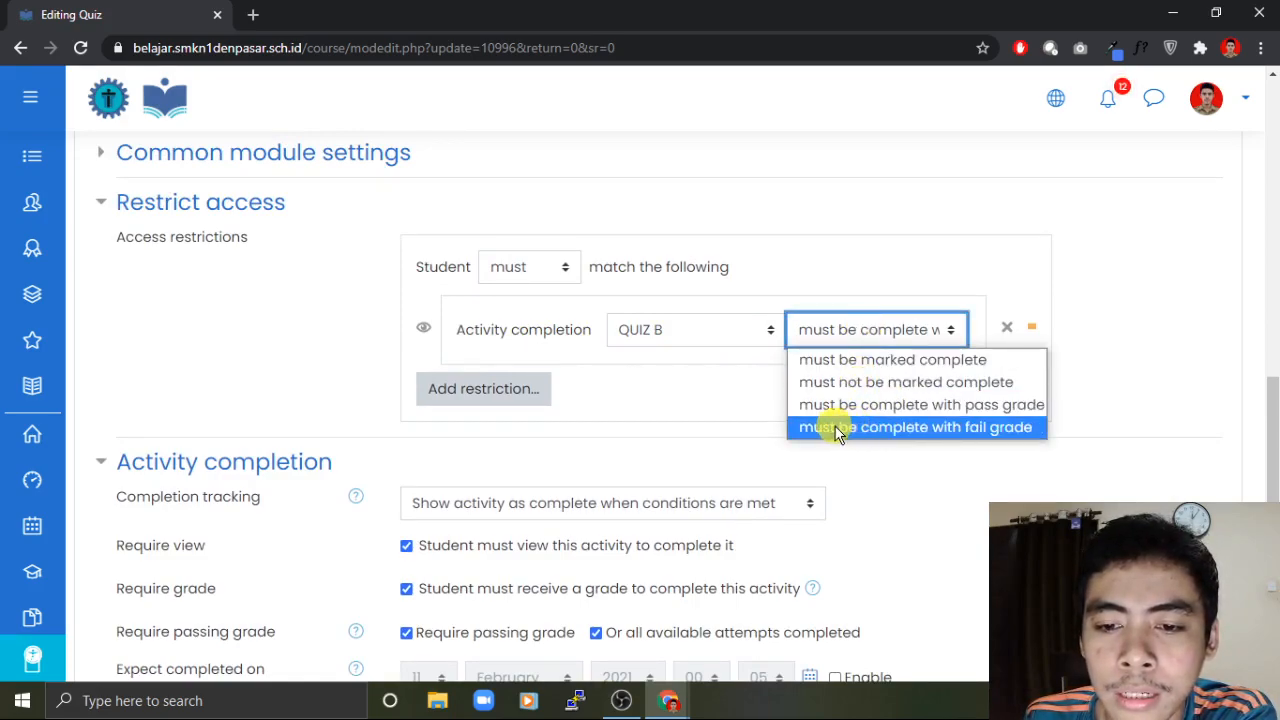
pyautogui.click(978, 430)
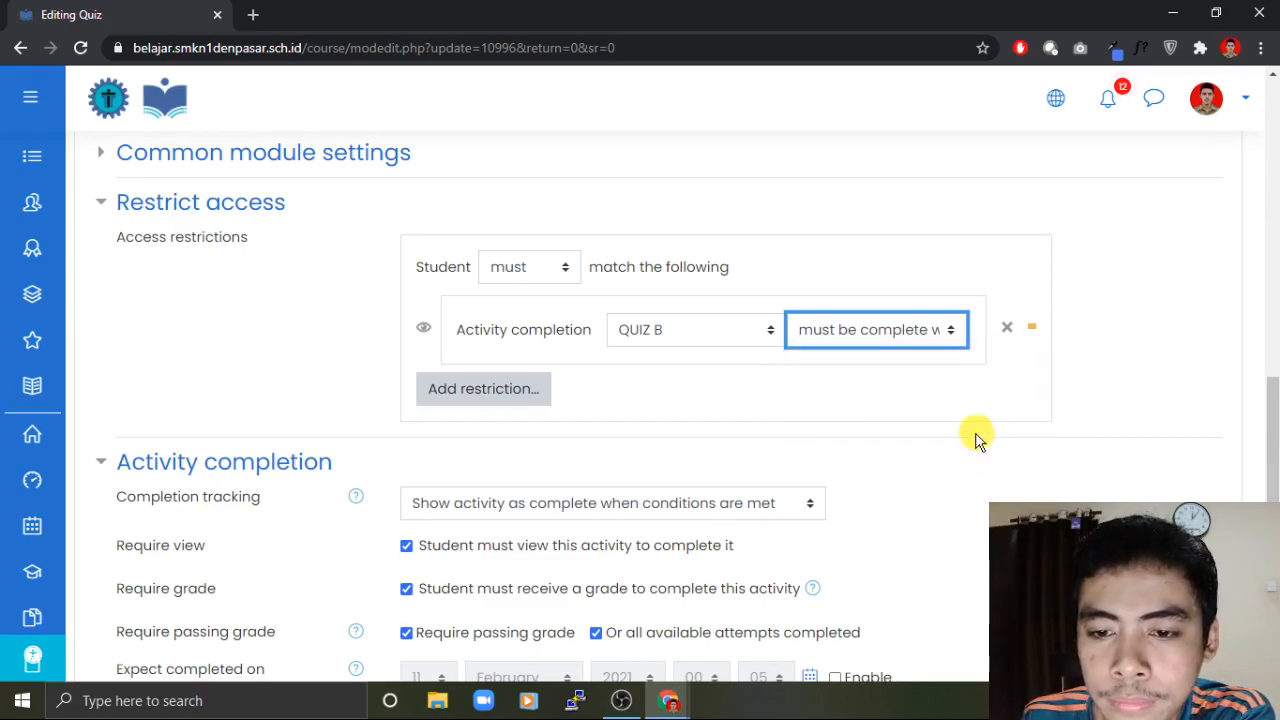
pyautogui.scroll(-3, 970, 440)
pyautogui.click(521, 560)
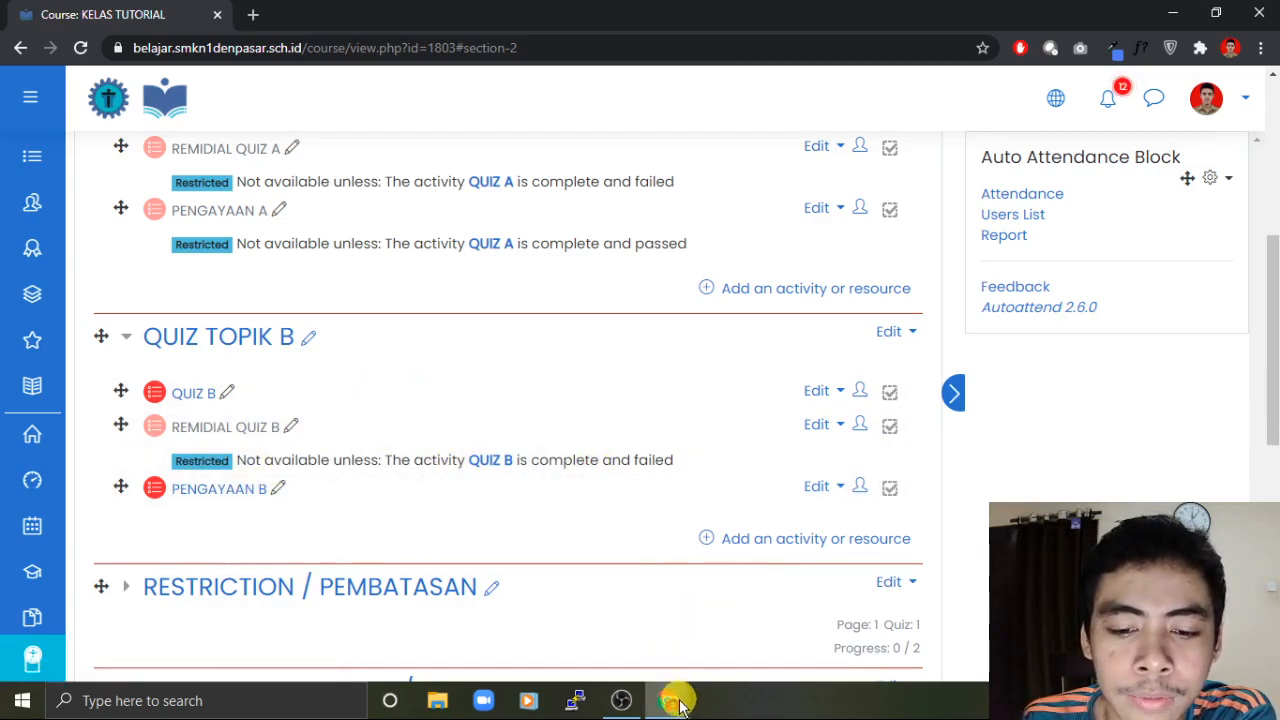
# Step: Switch to the student's incognito window, reload the course, and check access to the QUIZ TOPIK B quizzes by opening PENGAYAAN B and going back
pyautogui.moveTo(676, 706)
pyautogui.click(775, 625)
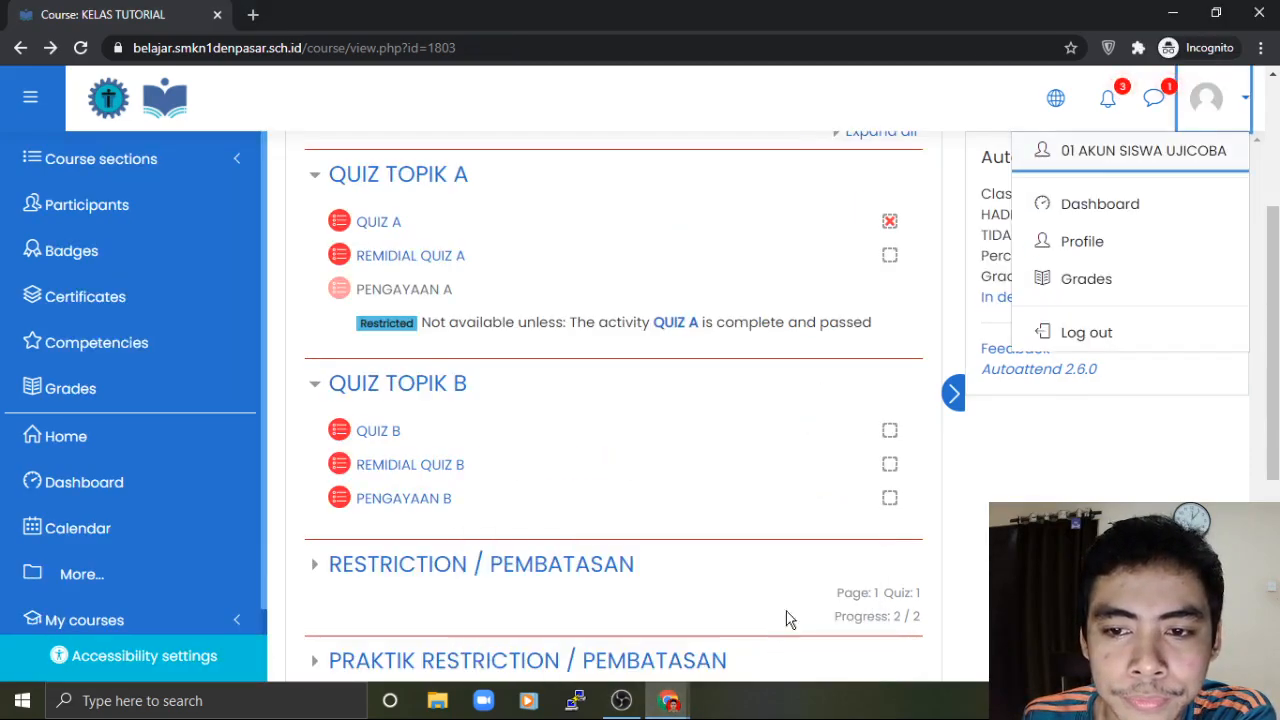
pyautogui.click(687, 236)
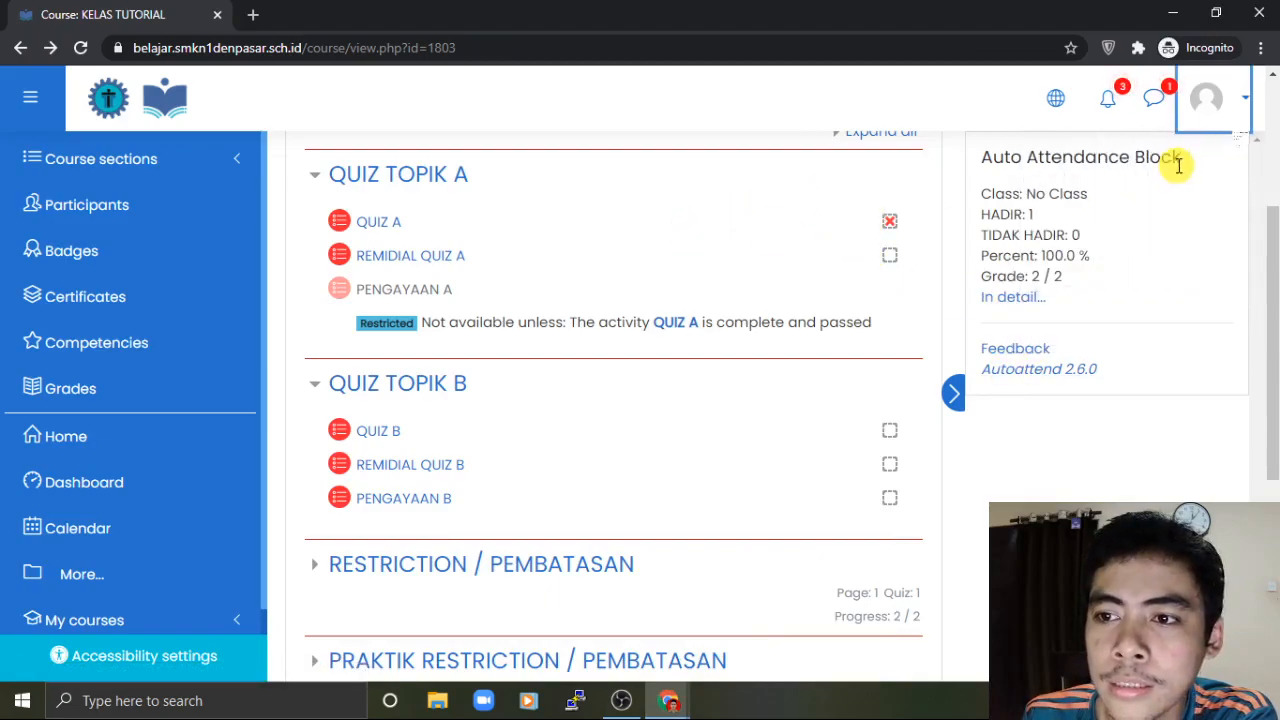
pyautogui.click(1216, 117)
pyautogui.click(720, 223)
pyautogui.click(80, 47)
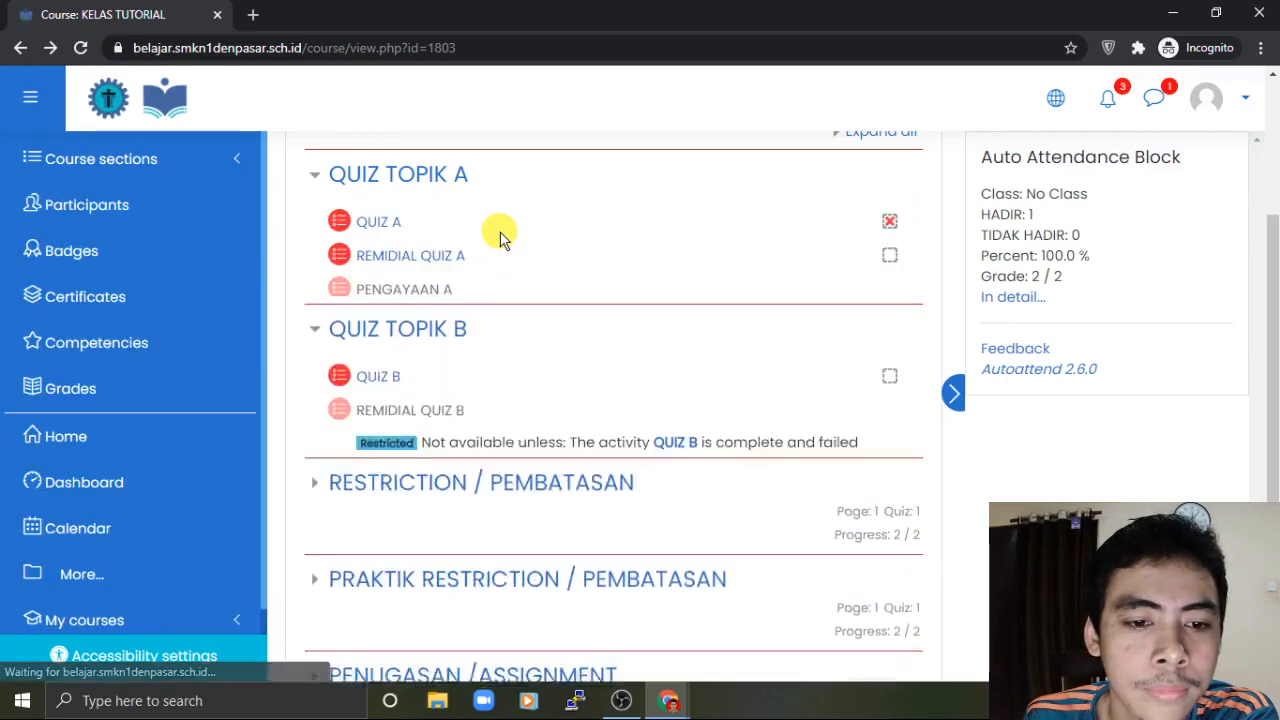
pyautogui.scroll(-1, 432, 403)
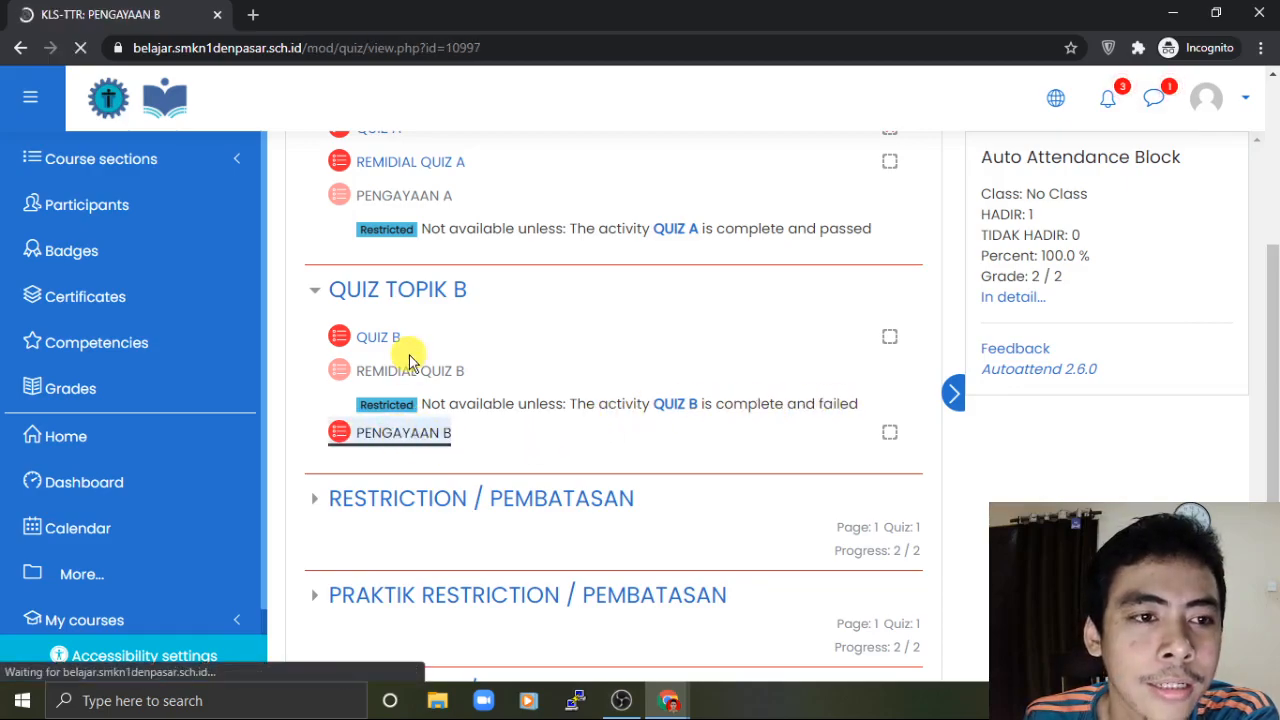
pyautogui.click(18, 52)
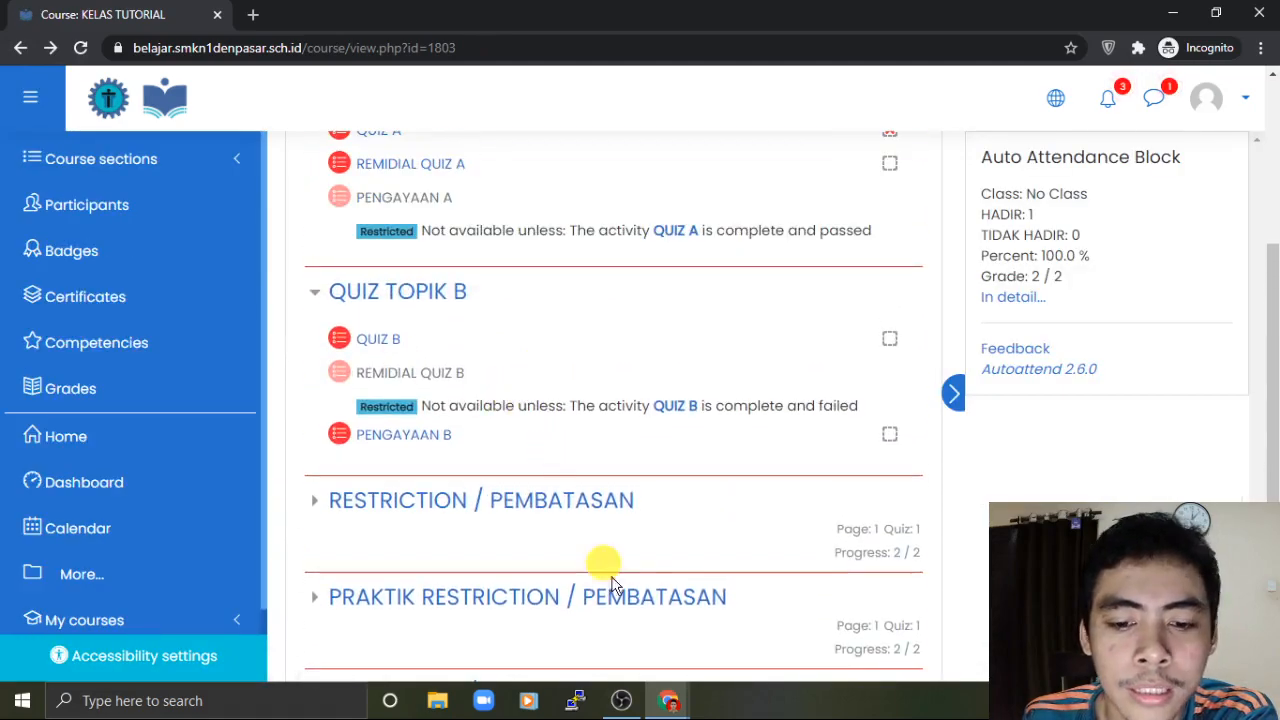
# Step: Switch back to the teacher's browser window, open the settings of PENGAYAAN B and expand its access restrictions
pyautogui.moveTo(670, 700)
pyautogui.click(559, 606)
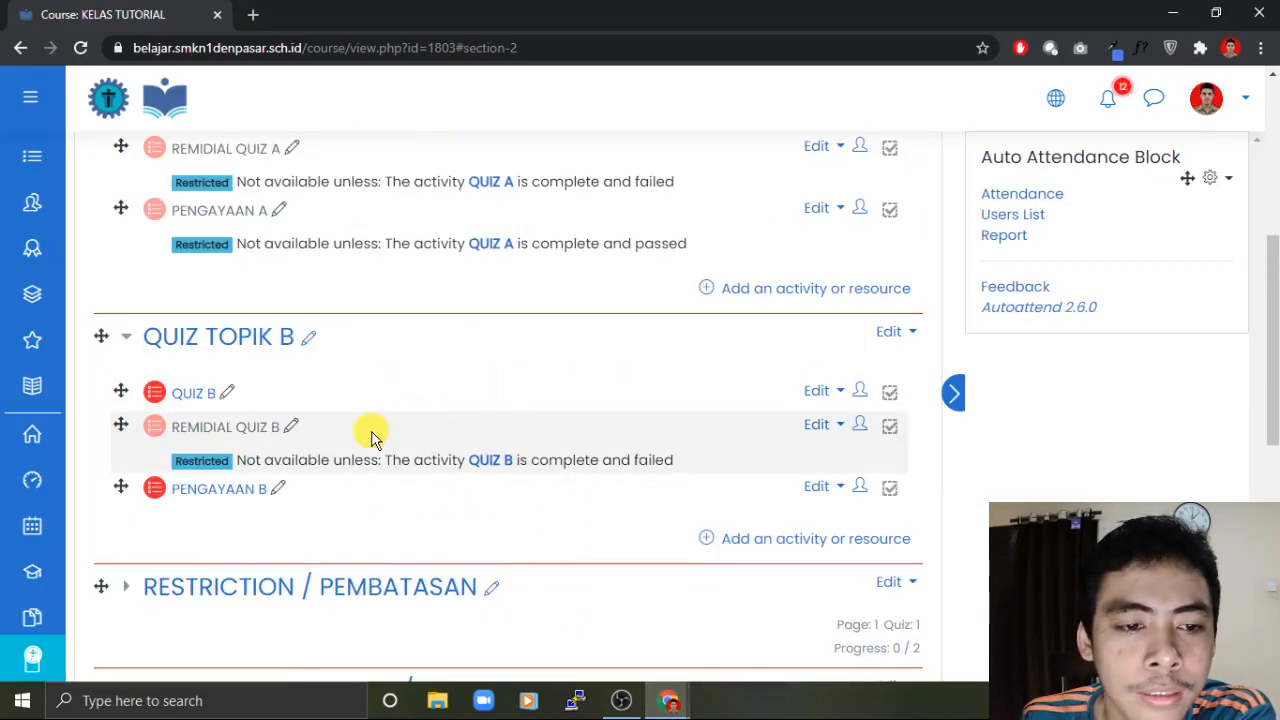
pyautogui.click(822, 490)
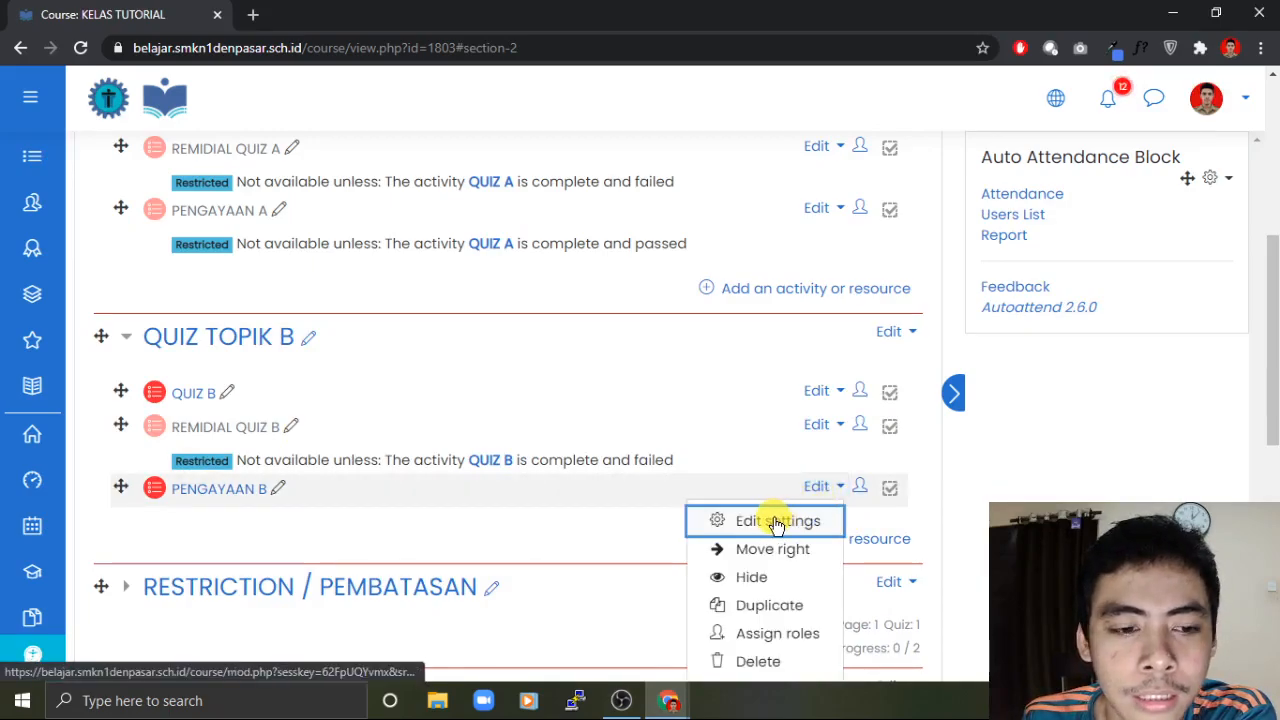
pyautogui.click(777, 523)
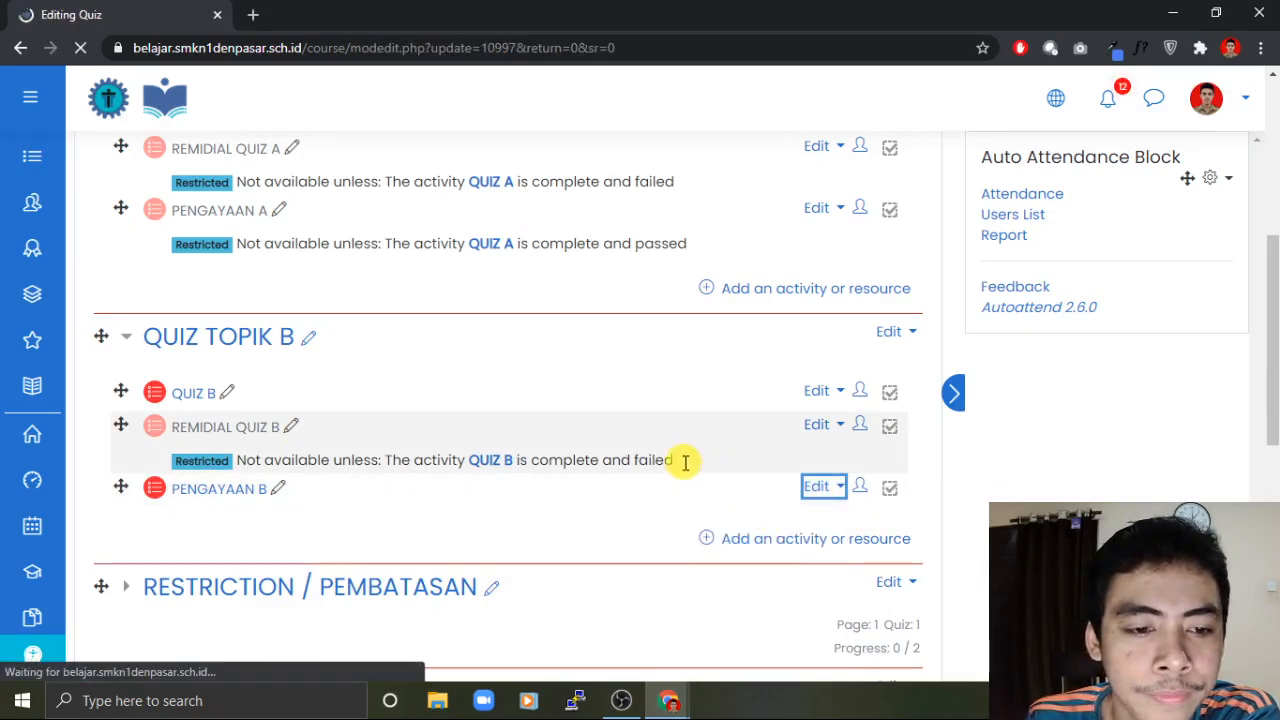
pyautogui.scroll(-7, 700, 445)
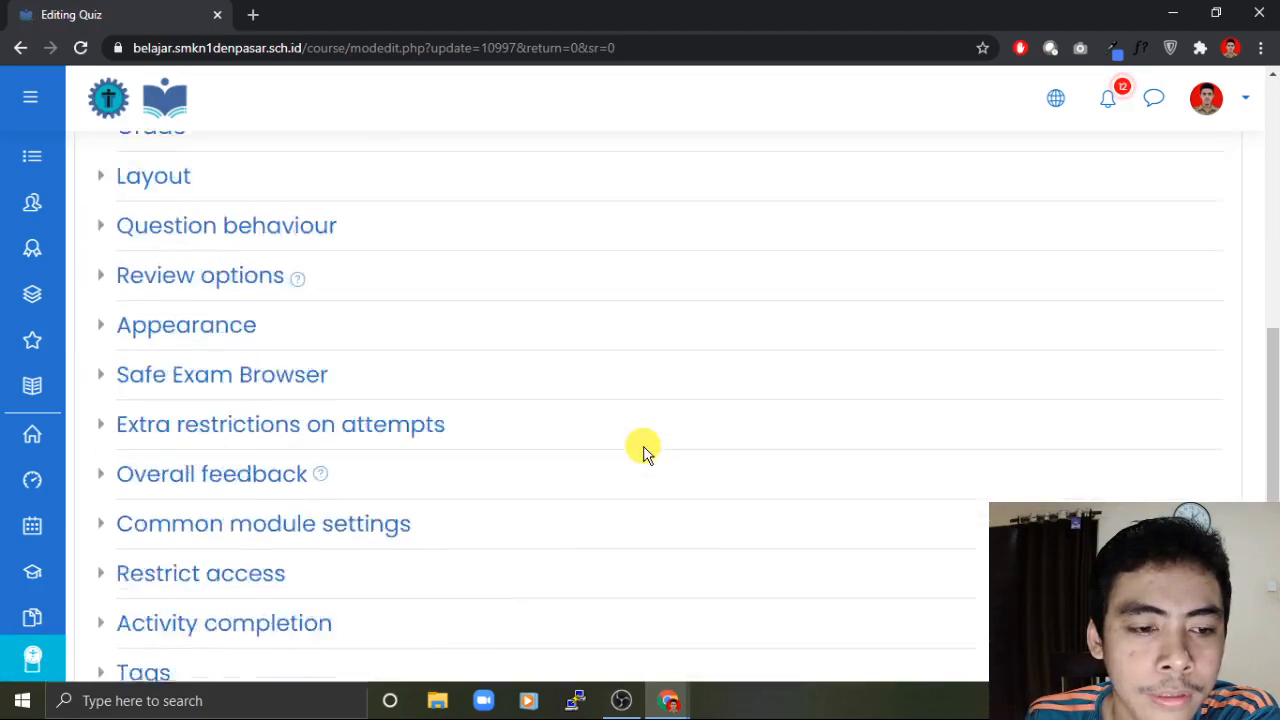
pyautogui.scroll(-3, 645, 452)
pyautogui.click(243, 295)
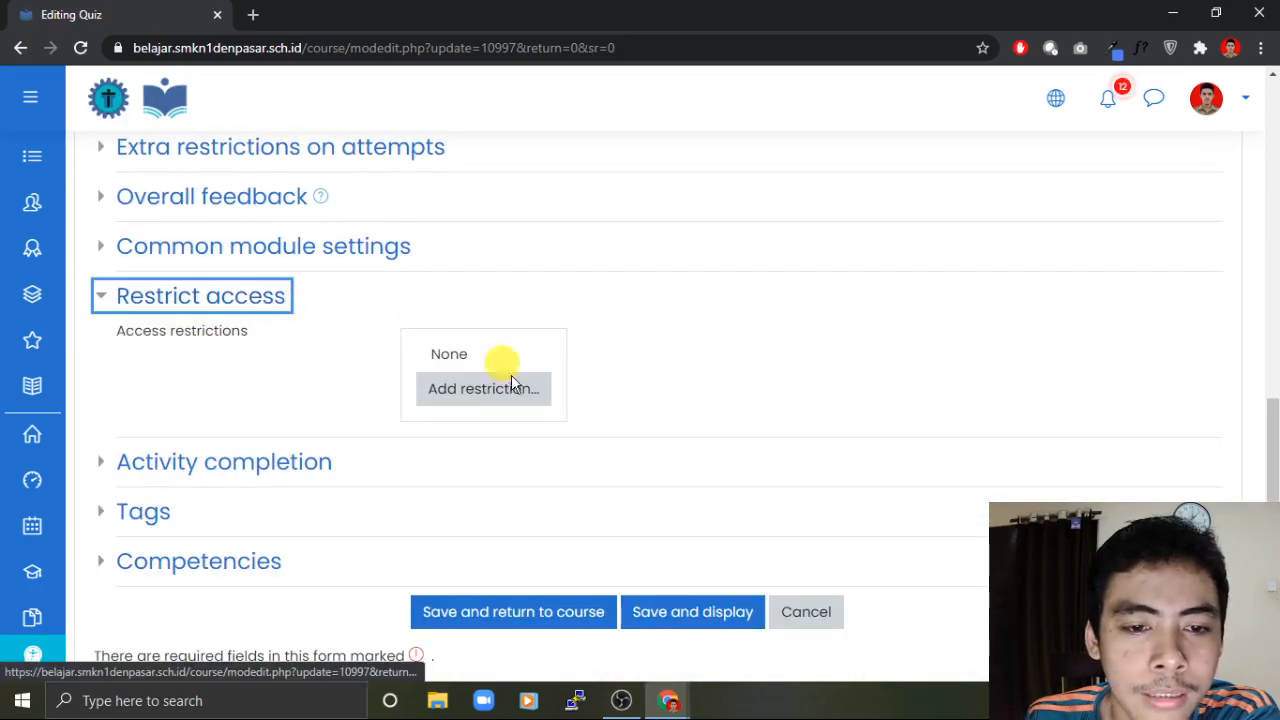
# Step: Add an activity completion restriction to PENGAYAAN B so that QUIZ B "must be complete with pass grade"
pyautogui.click(493, 392)
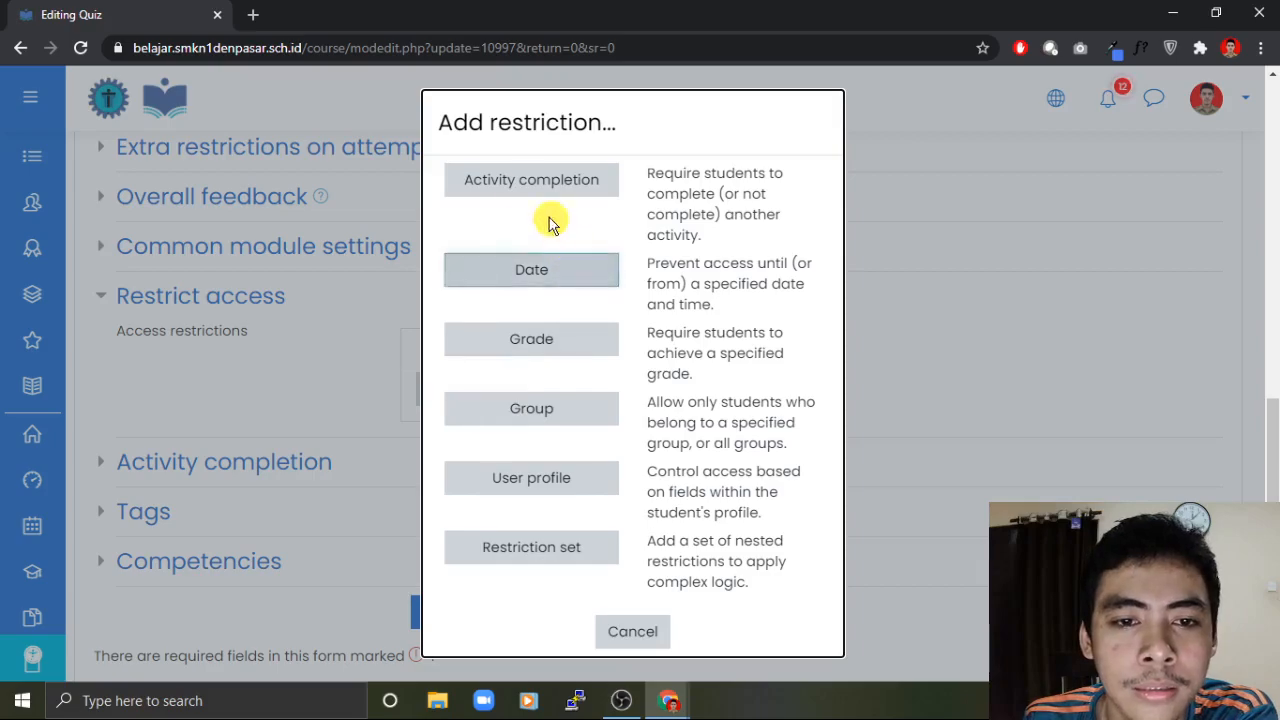
pyautogui.click(578, 188)
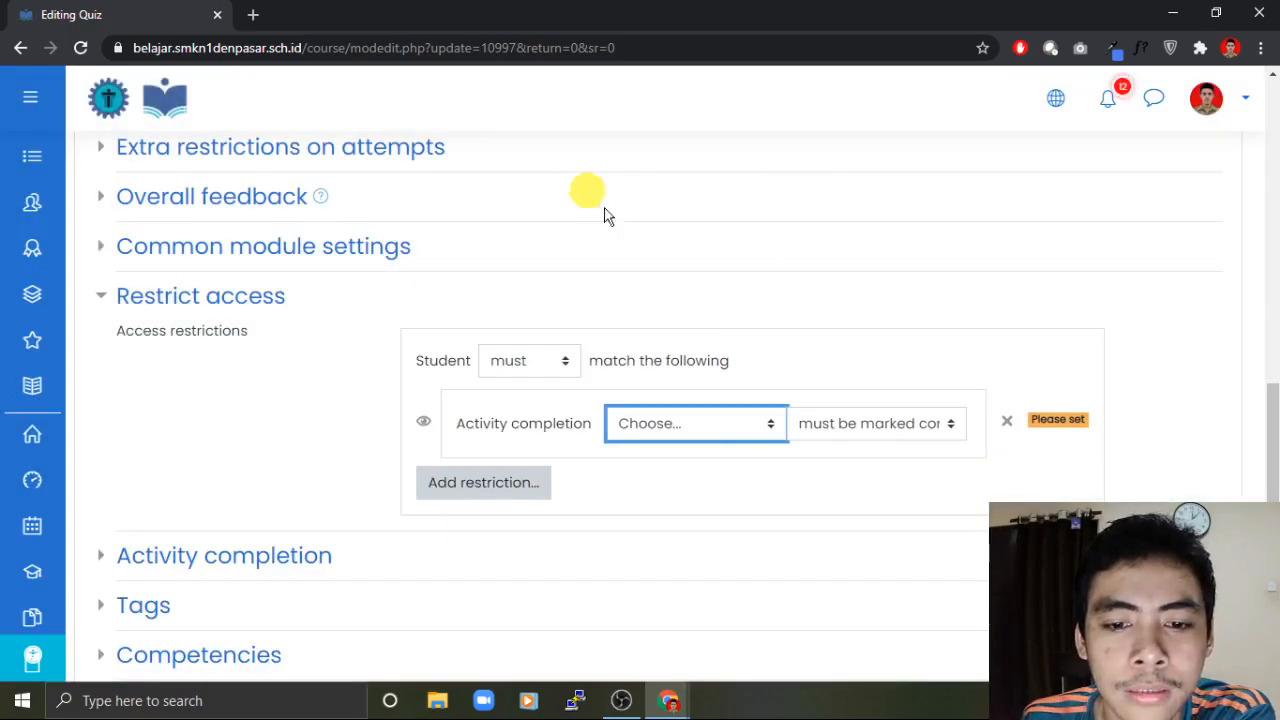
pyautogui.click(668, 427)
pyautogui.click(679, 262)
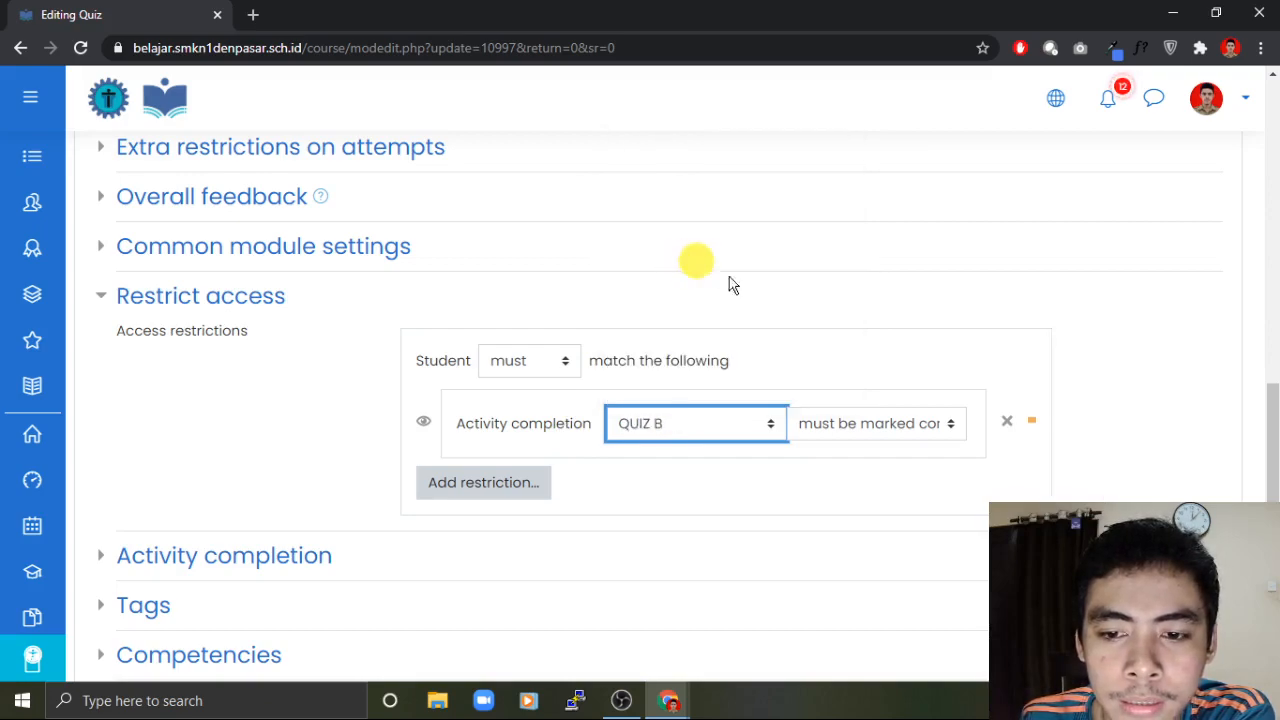
pyautogui.click(866, 428)
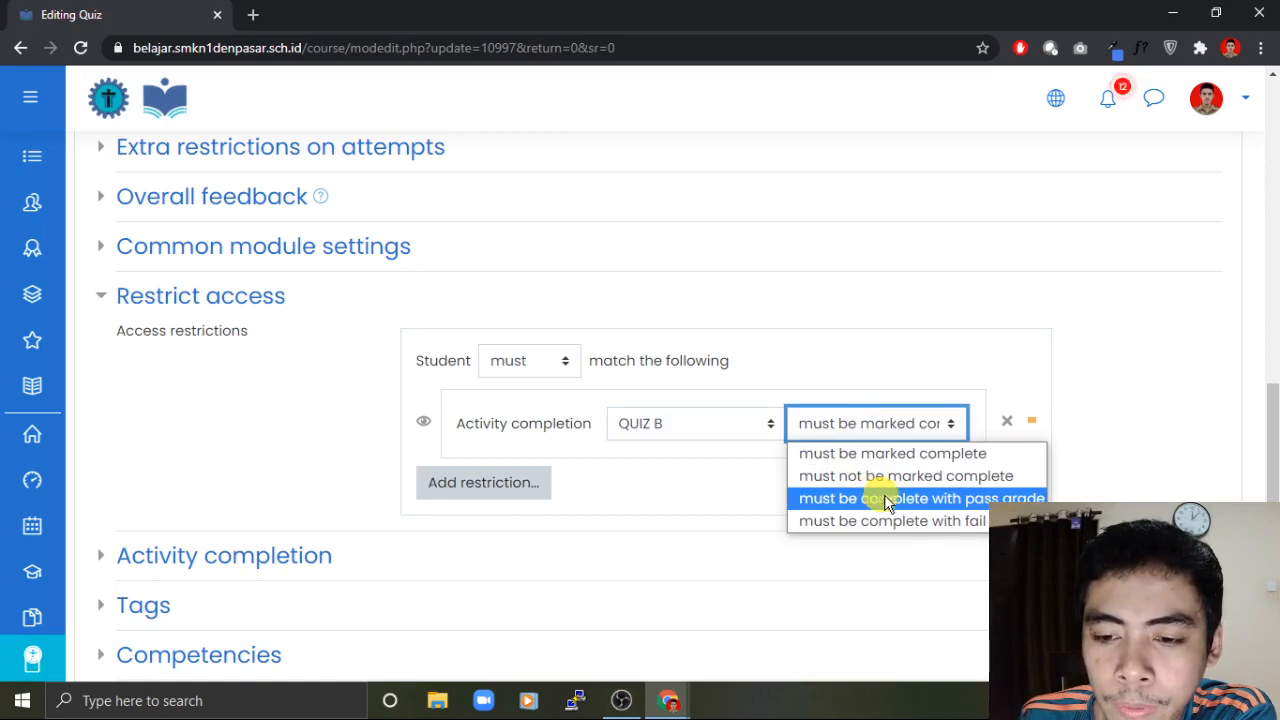
pyautogui.click(918, 500)
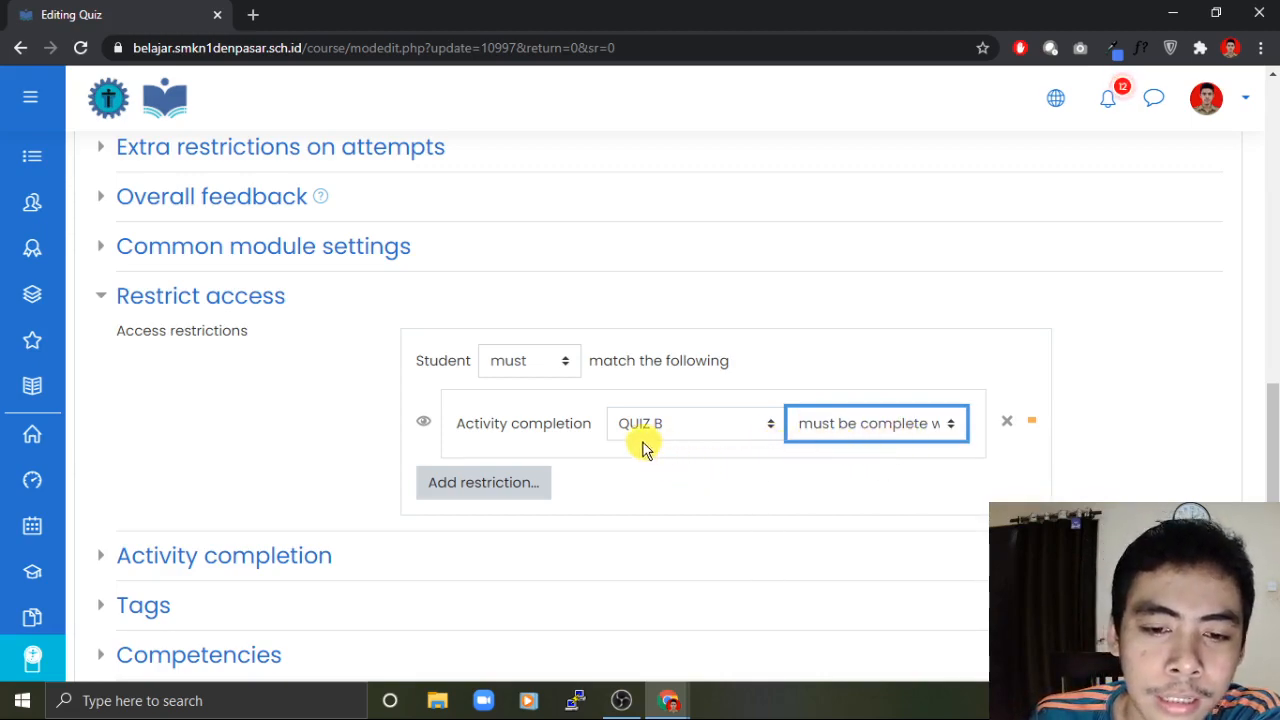
pyautogui.click(911, 430)
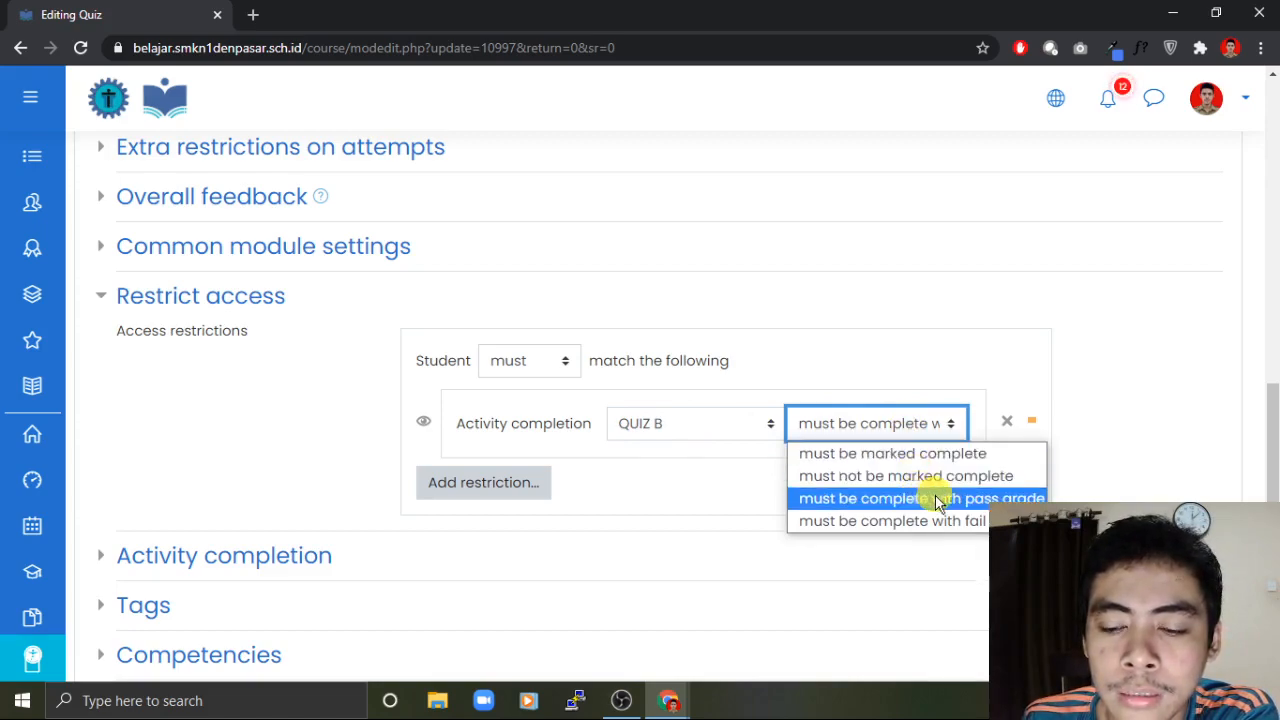
pyautogui.click(875, 500)
# Step: Review the activity completion conditions of PENGAYAAN B, save the quiz and return to the course
pyautogui.scroll(-2, 730, 490)
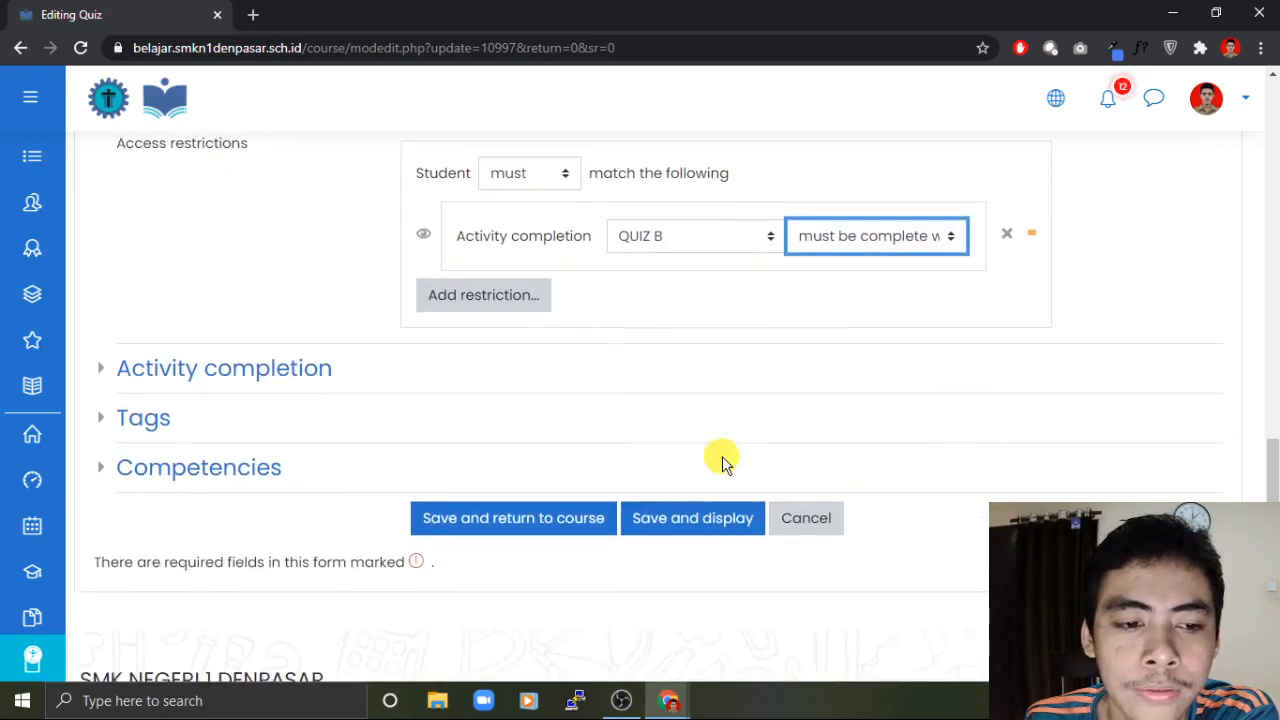
pyautogui.click(272, 370)
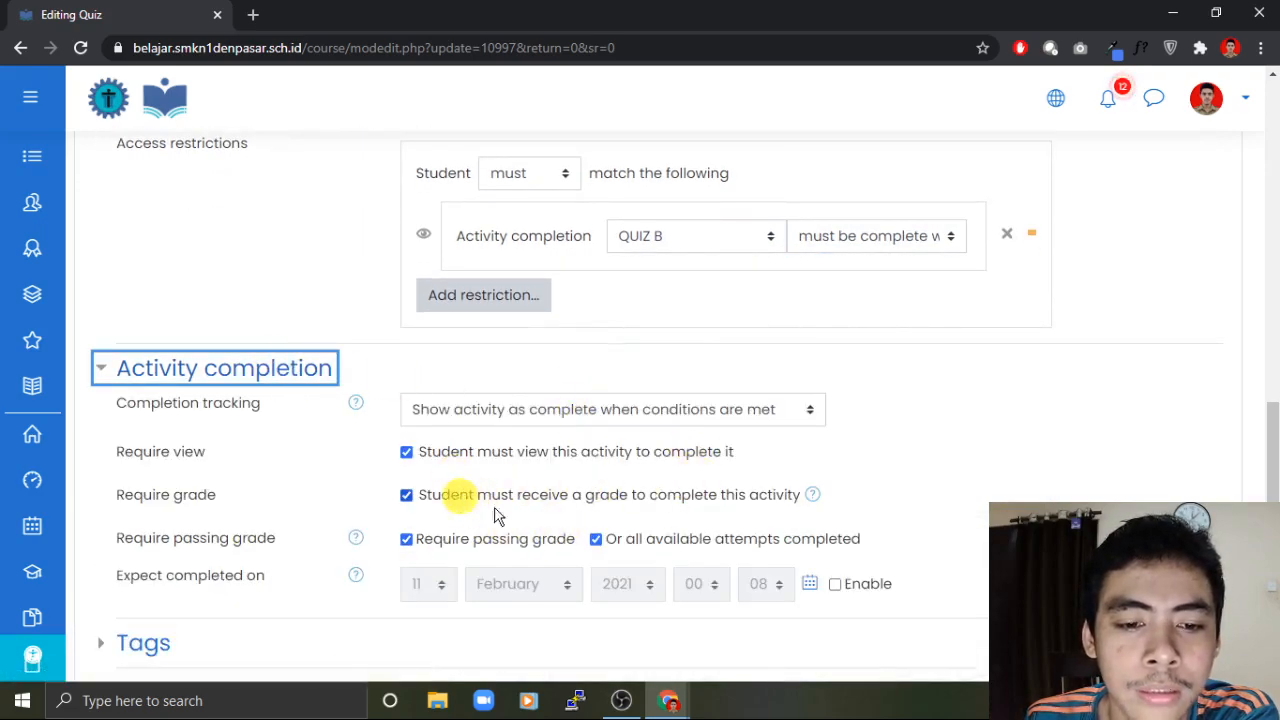
pyautogui.click(229, 370)
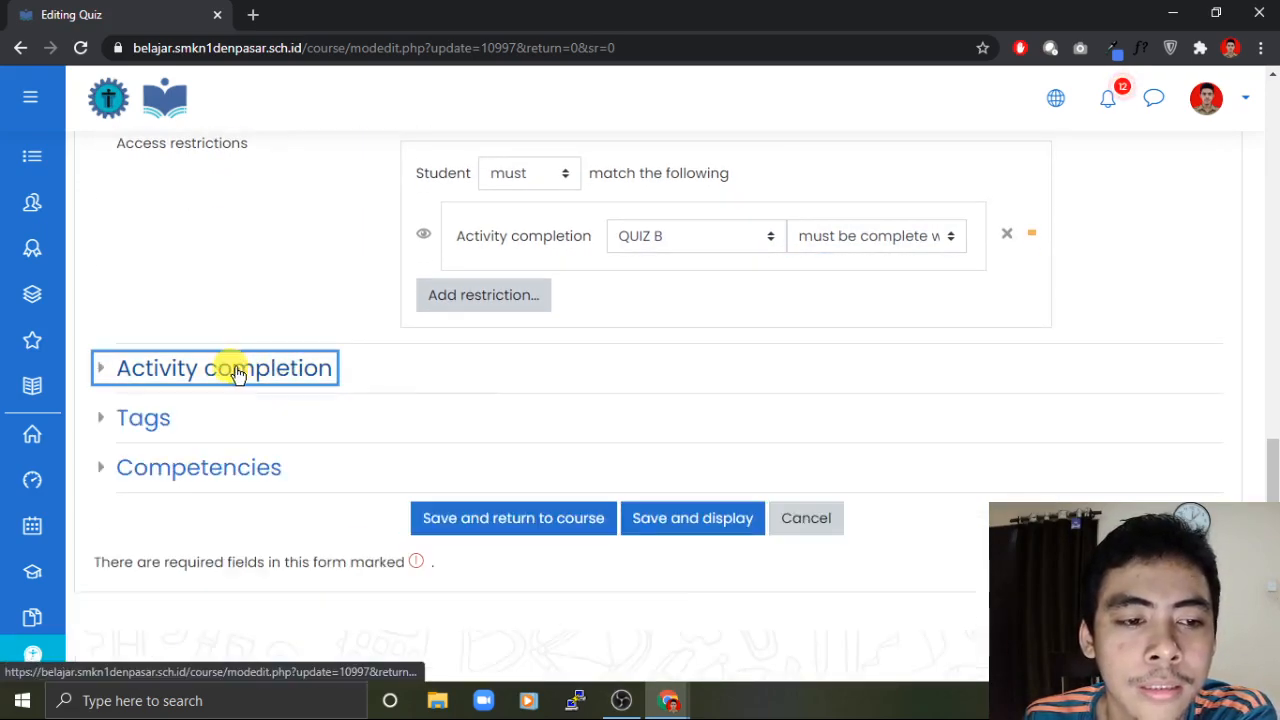
pyautogui.click(530, 535)
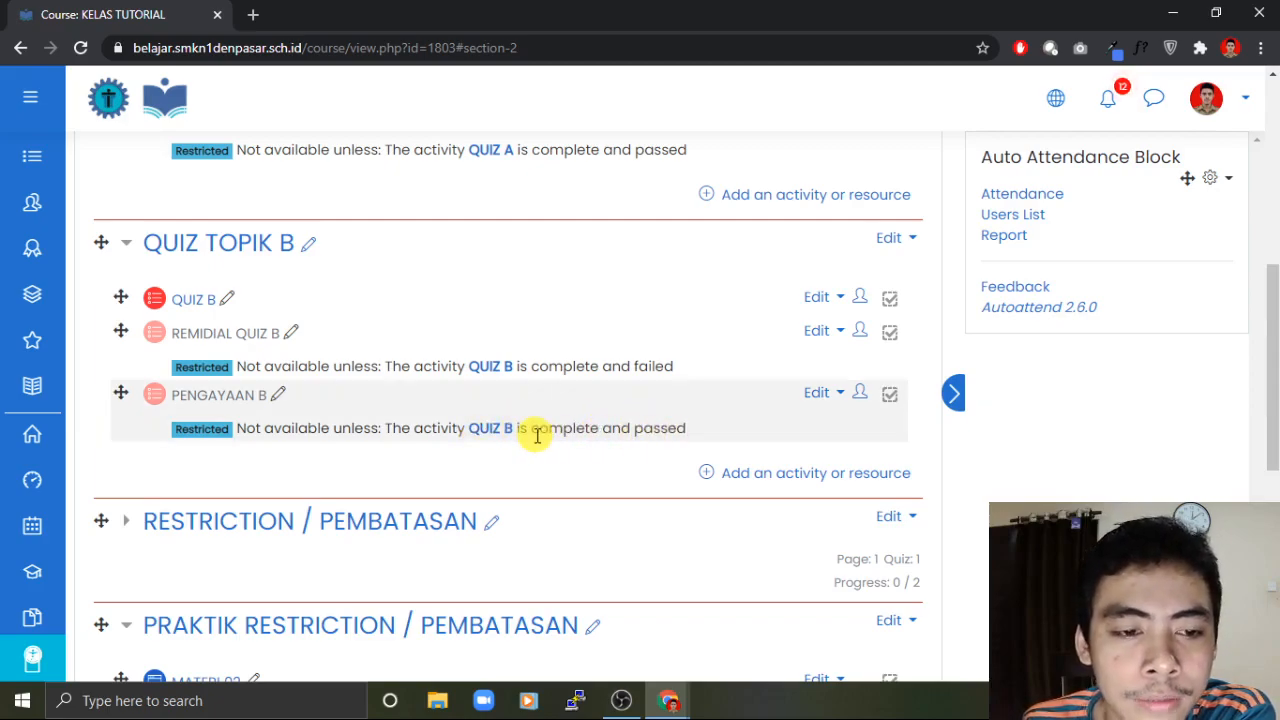
# Step: Switch to the student's incognito window, reload the course, and compare the access restrictions of the QUIZ TOPIK A and QUIZ TOPIK B quizzes
pyautogui.click(740, 635)
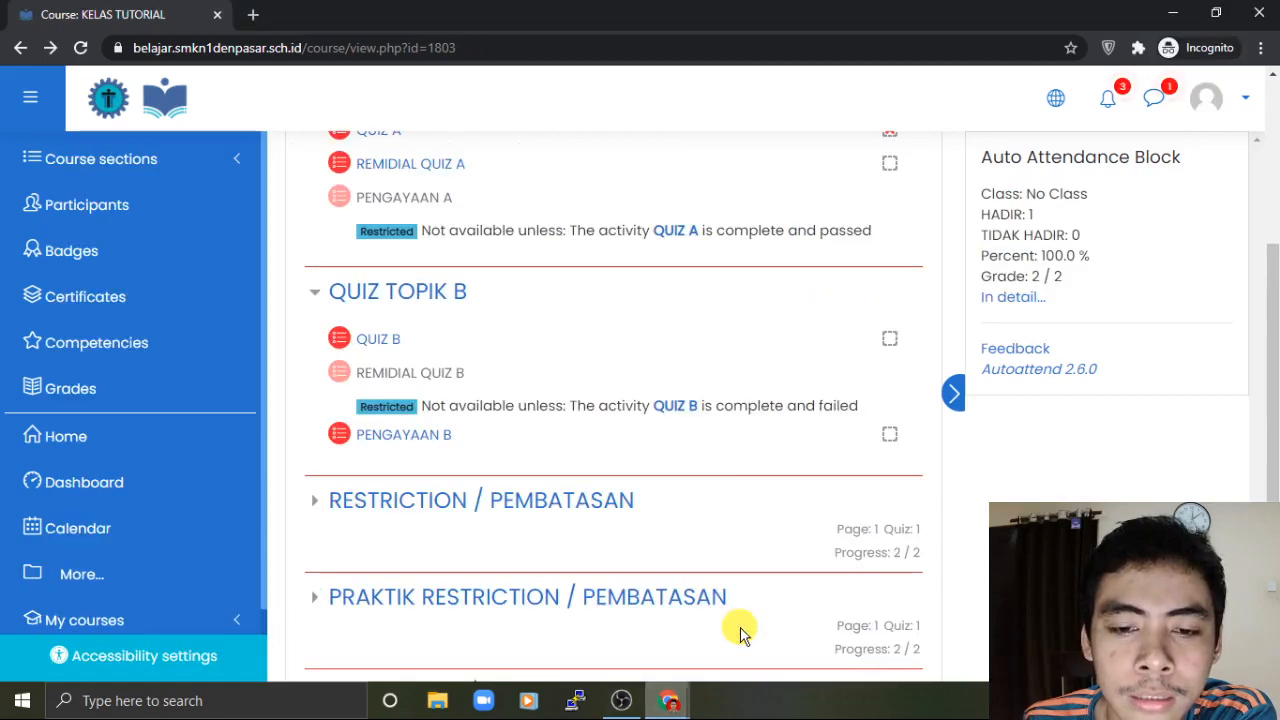
pyautogui.click(79, 50)
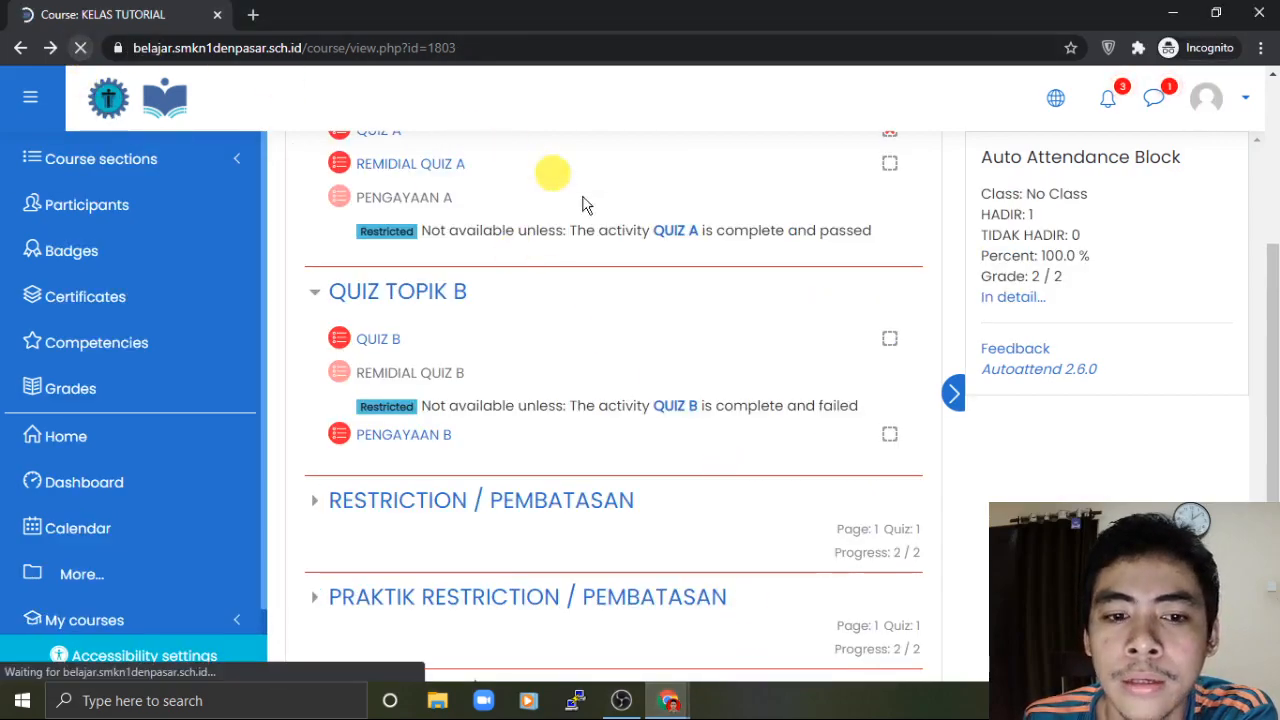
pyautogui.scroll(1, 640, 289)
pyautogui.scroll(-1, 631, 288)
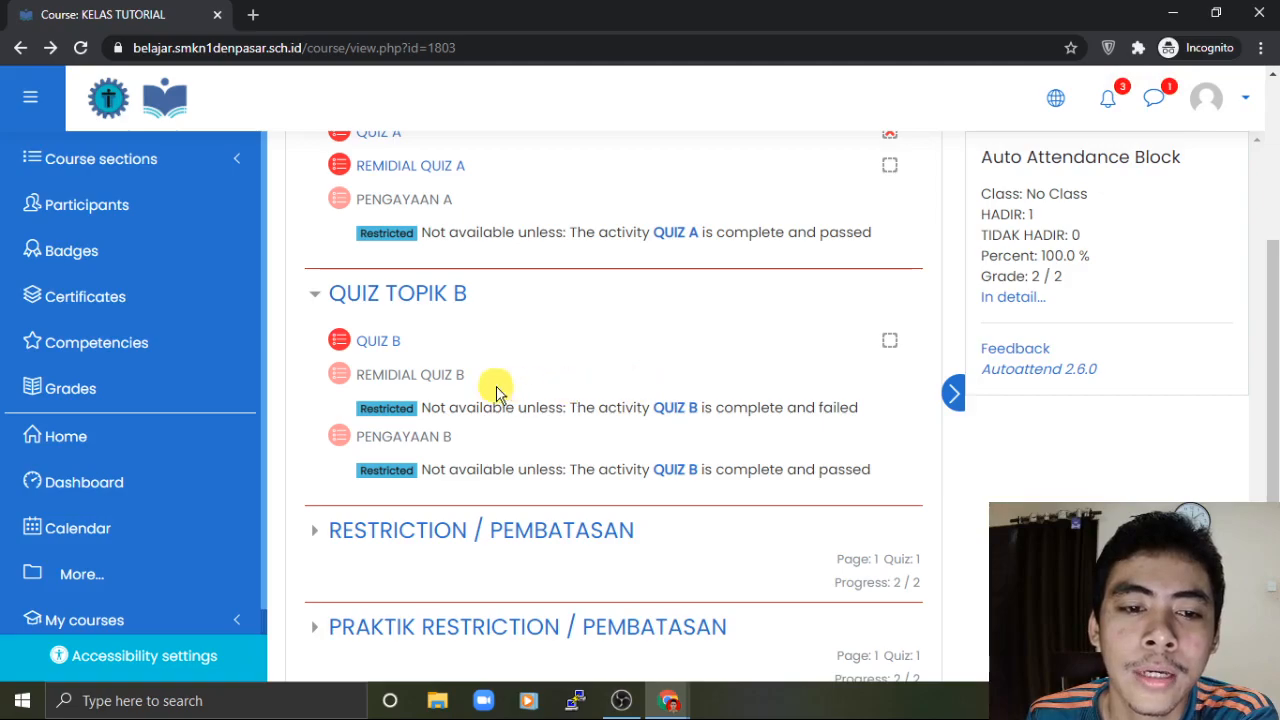
pyautogui.scroll(2, 757, 374)
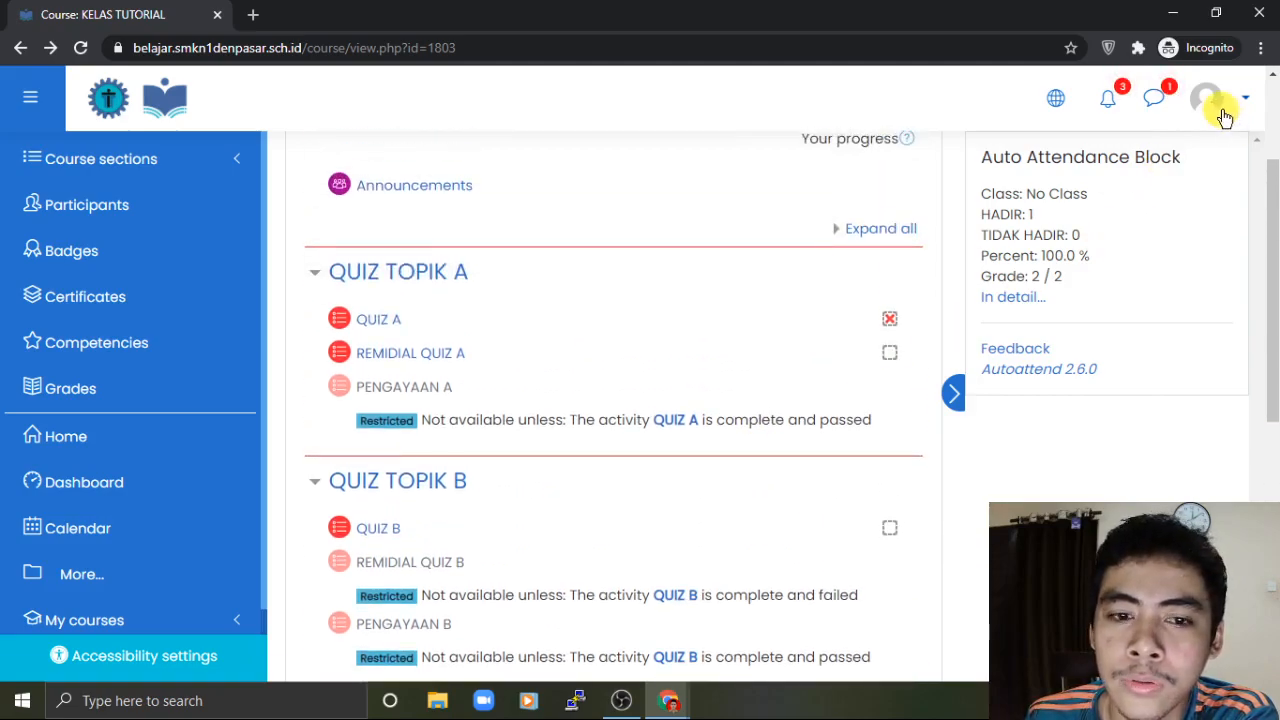
pyautogui.scroll(-2, 715, 420)
pyautogui.scroll(1, 726, 406)
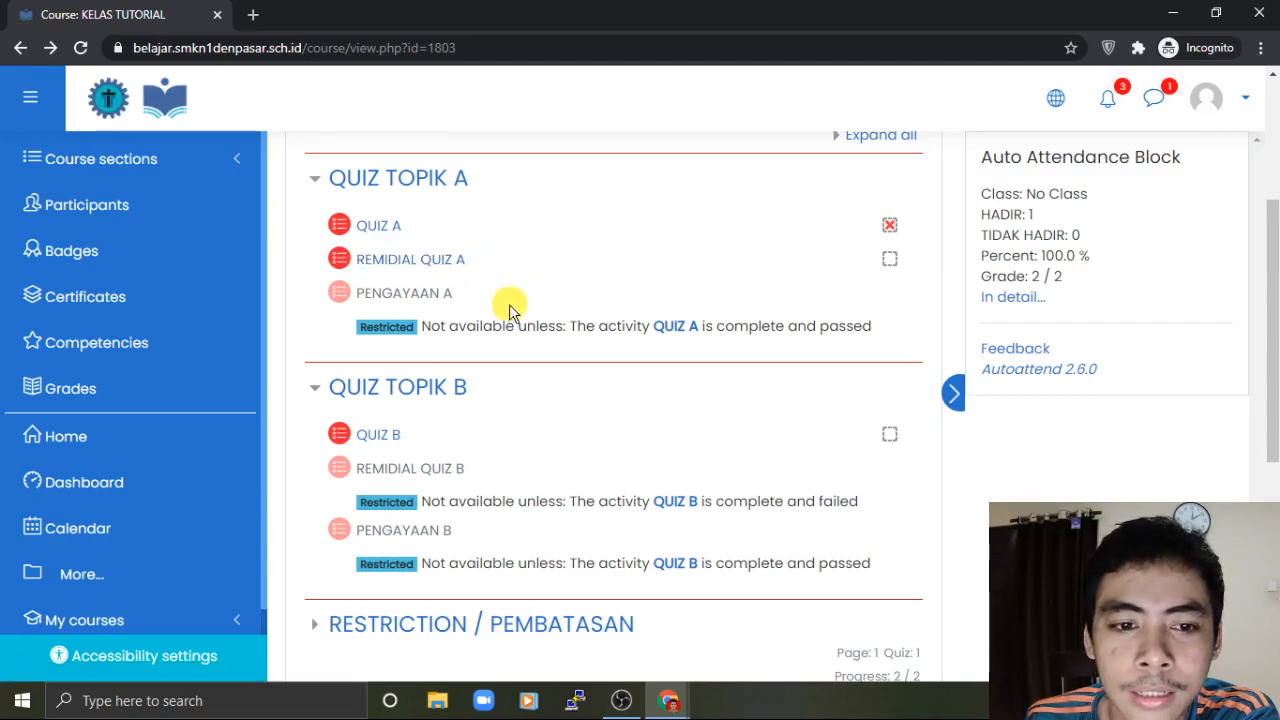
pyautogui.scroll(-1, 410, 380)
# Step: Open QUIZ B as the student, start a quiz attempt and answer its question with True
pyautogui.click(376, 340)
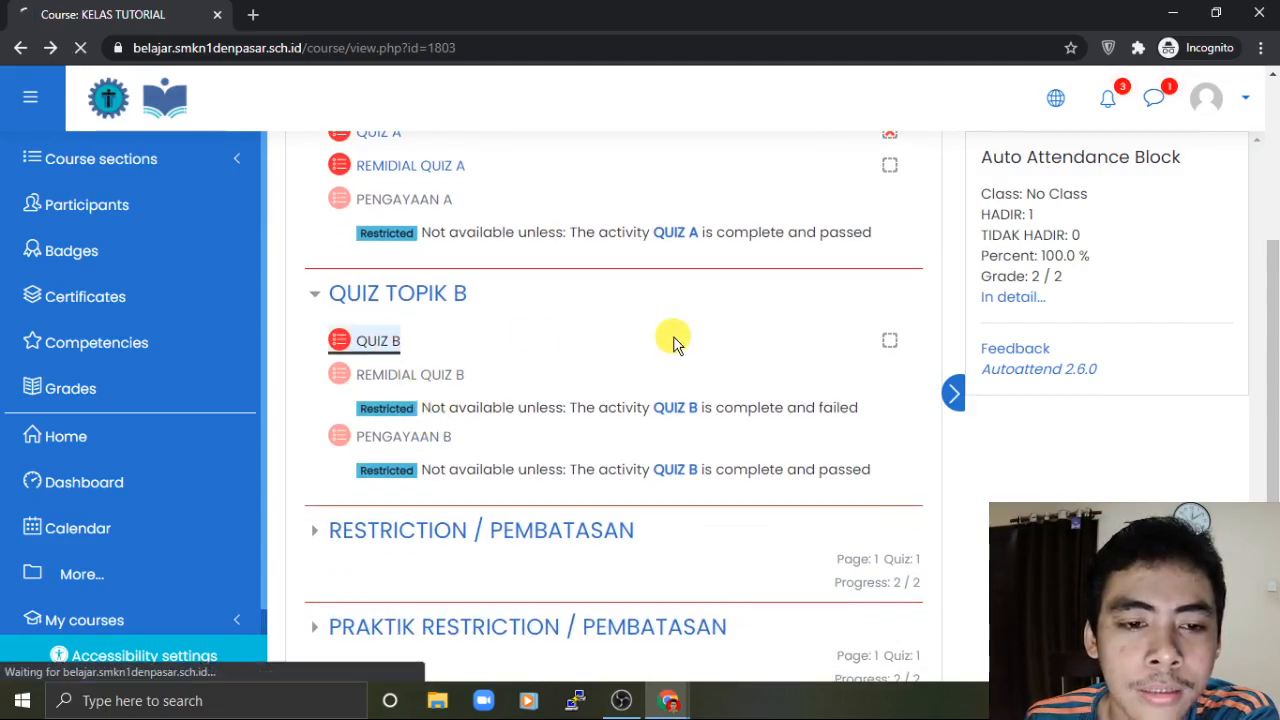
pyautogui.click(700, 479)
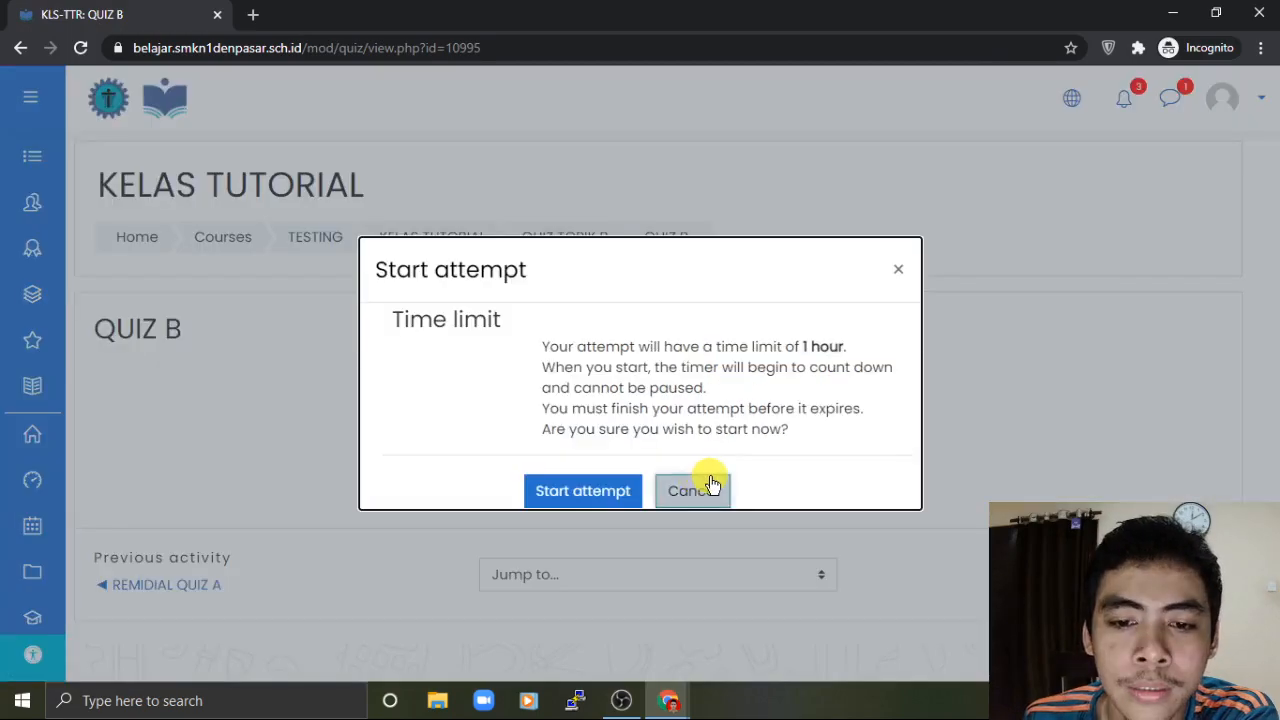
pyautogui.click(896, 269)
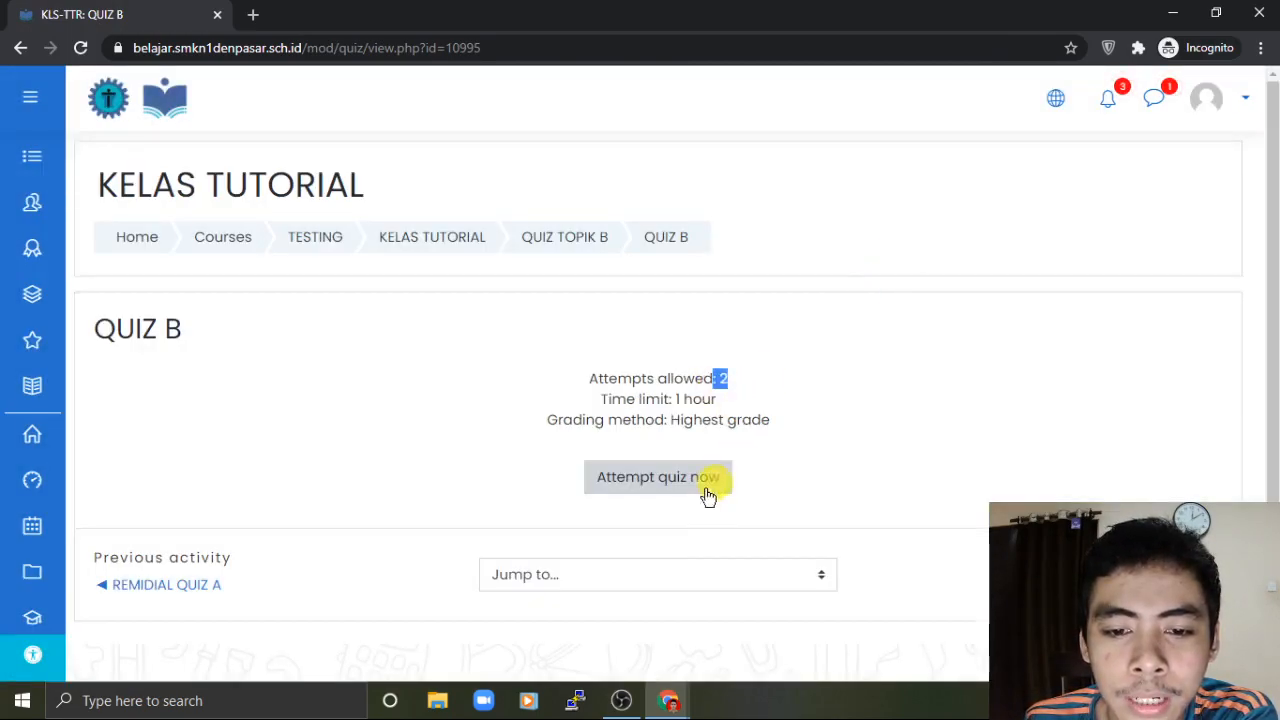
pyautogui.click(851, 451)
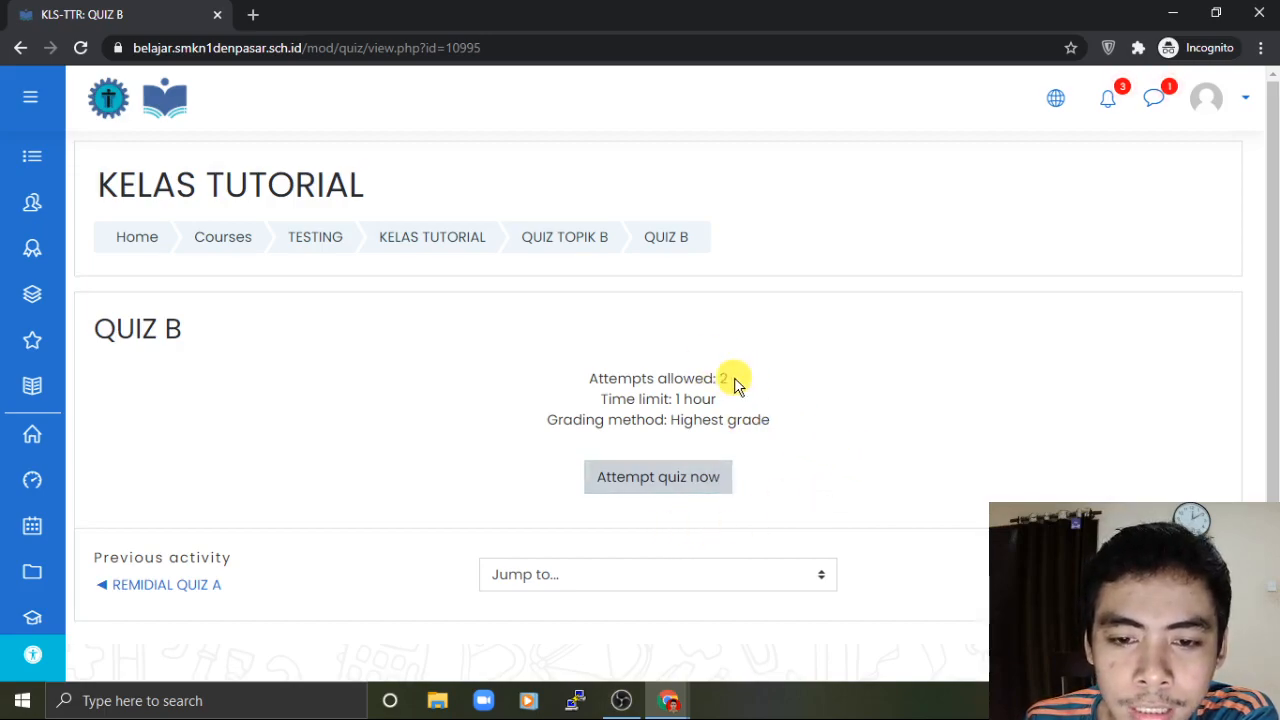
pyautogui.click(683, 479)
pyautogui.click(599, 480)
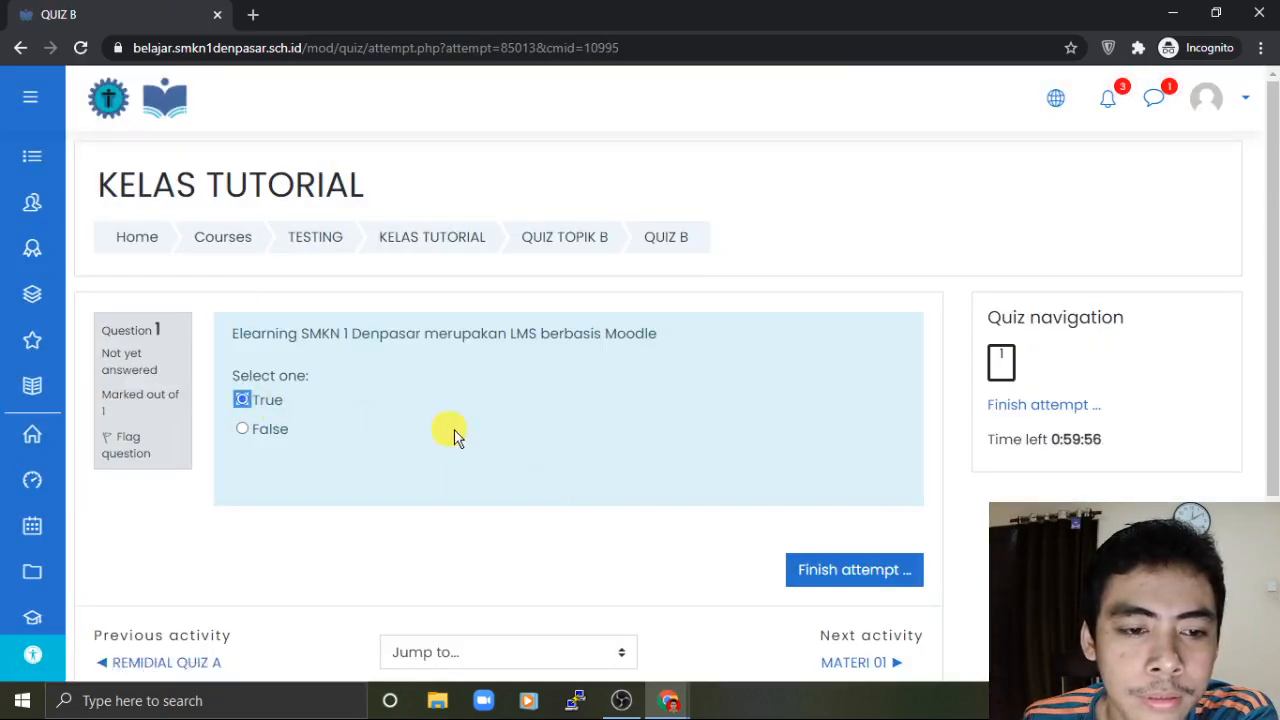
# Step: Finish the QUIZ B attempt, submit all answers, and review the grade in the attempt summary
pyautogui.click(835, 565)
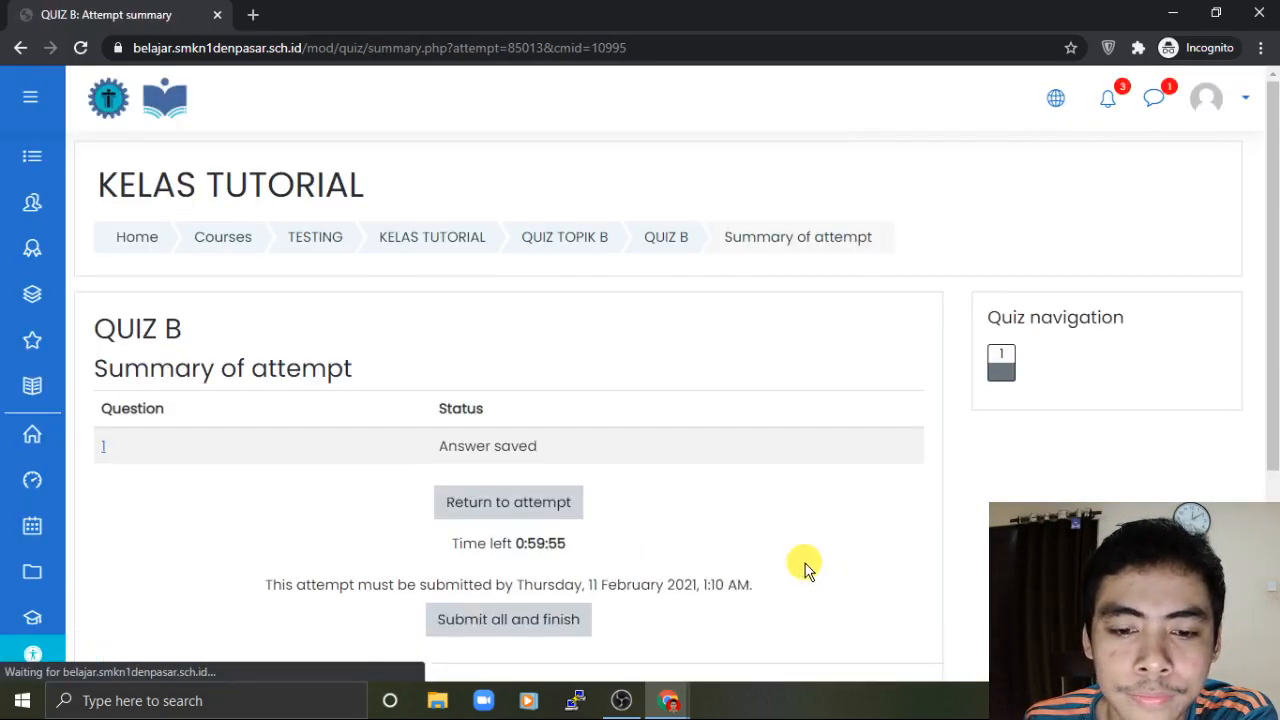
pyautogui.scroll(-2, 575, 505)
pyautogui.click(508, 431)
pyautogui.click(594, 495)
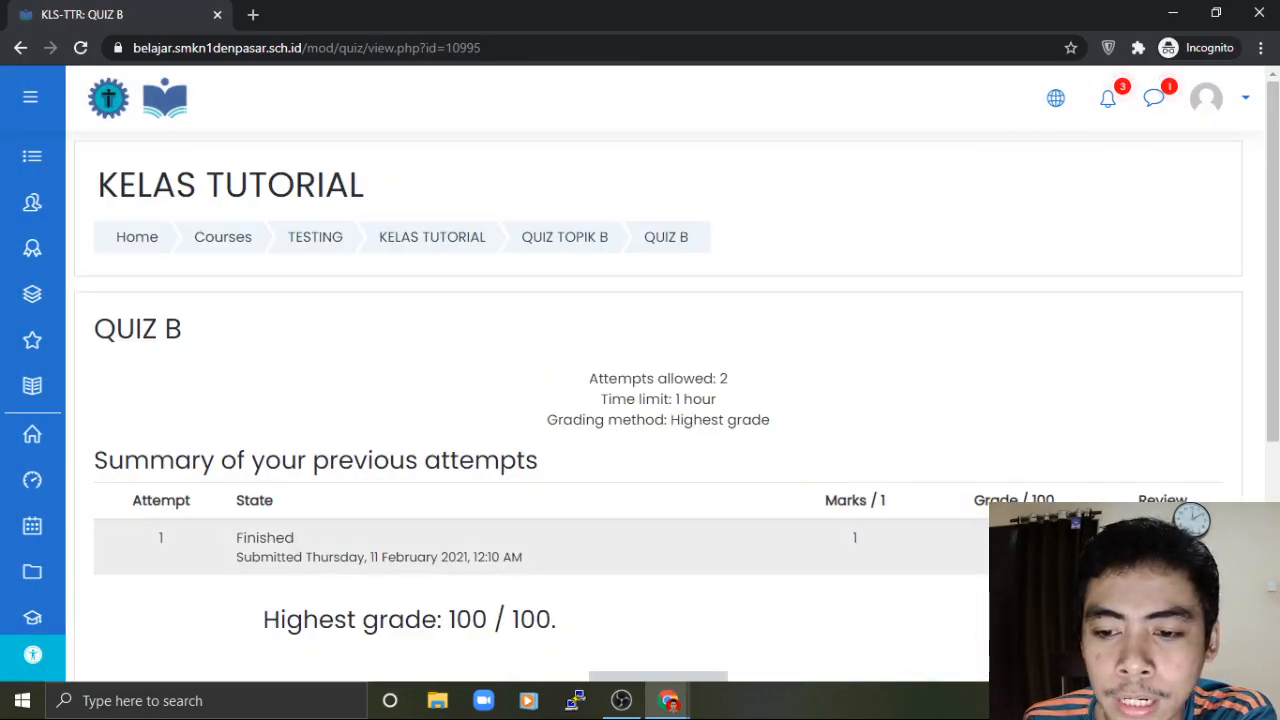
pyautogui.scroll(-2, 846, 541)
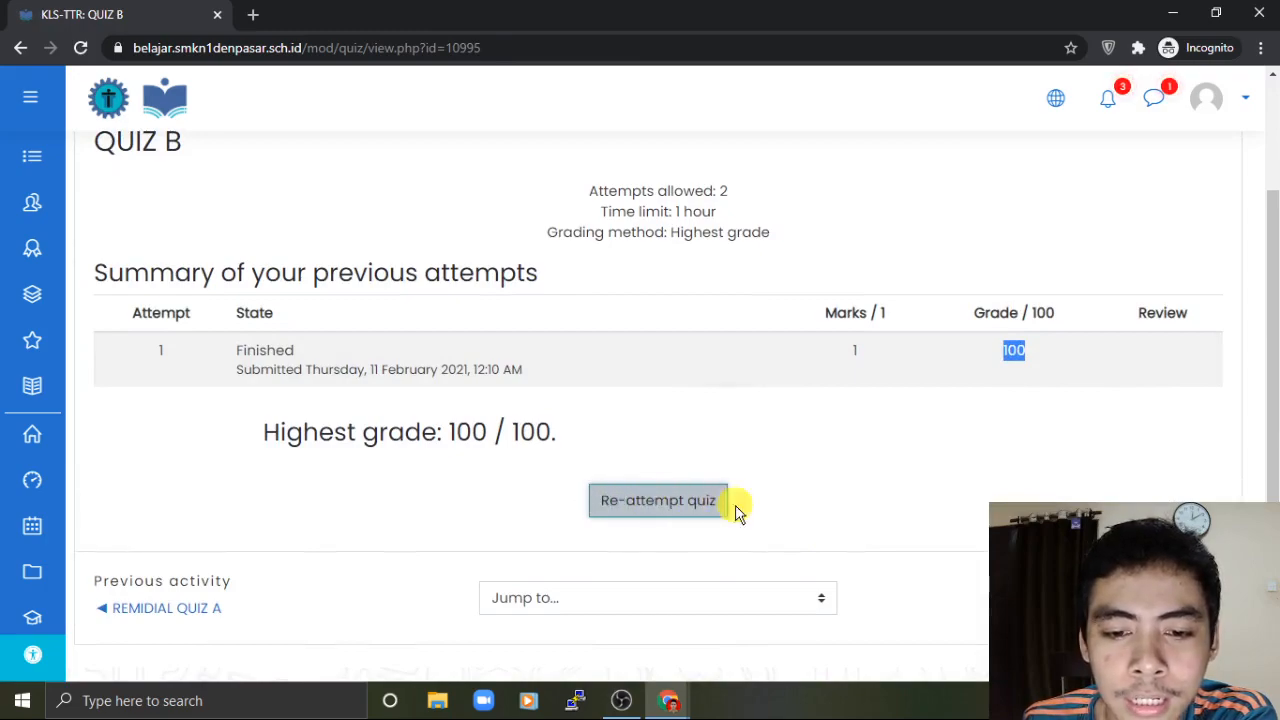
pyautogui.scroll(2, 650, 484)
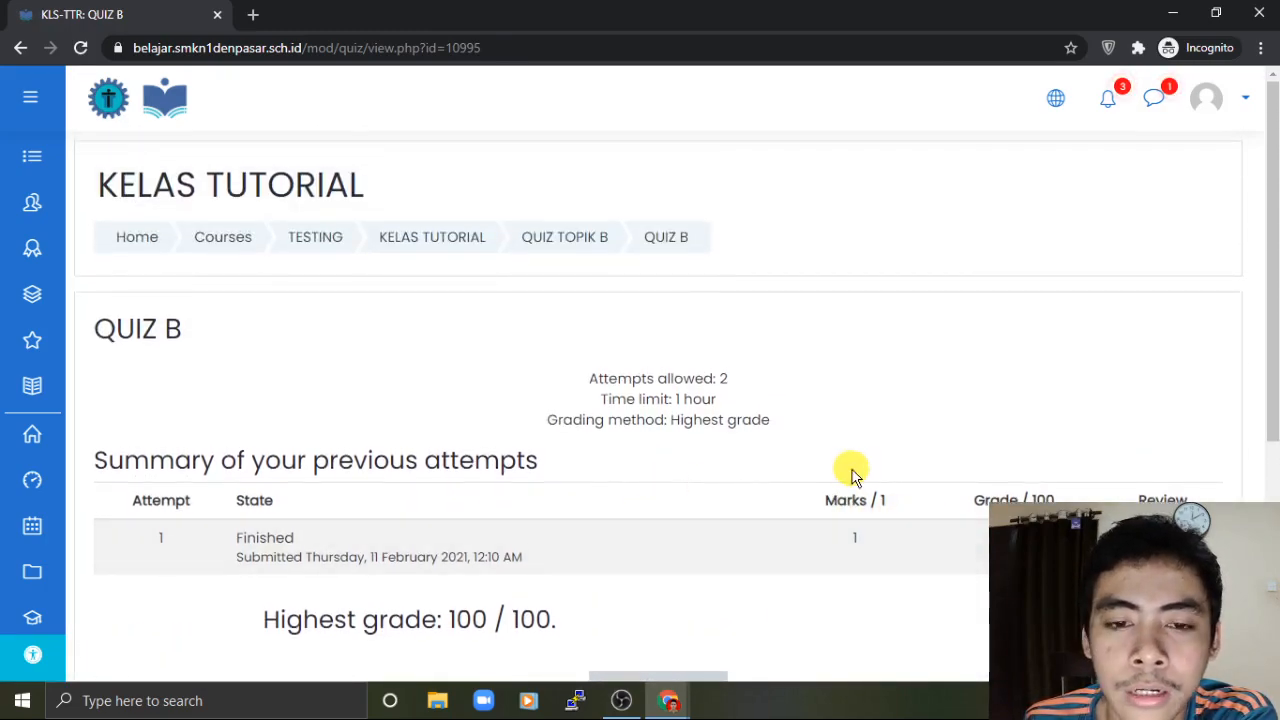
# Step: Return to the QUIZ TOPIK B section and check the completion marks and access to the remedial and enrichment quizzes in both topics
pyautogui.click(540, 243)
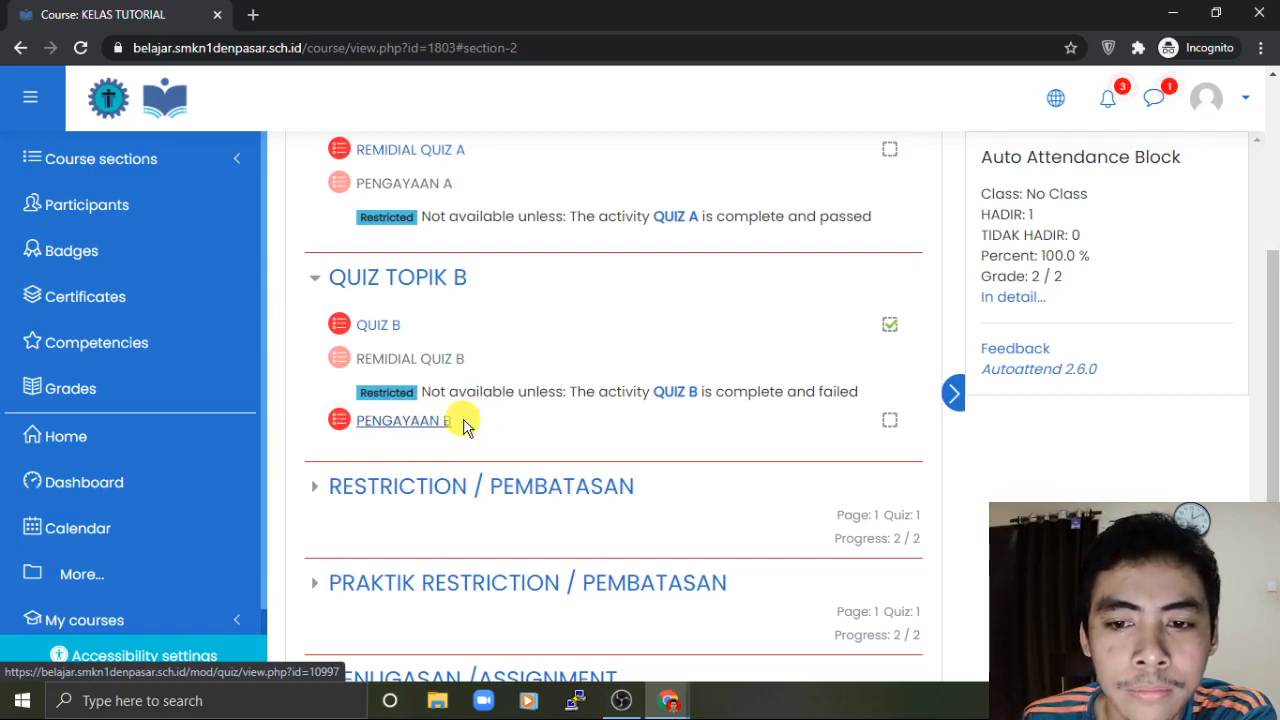
pyautogui.scroll(1, 896, 334)
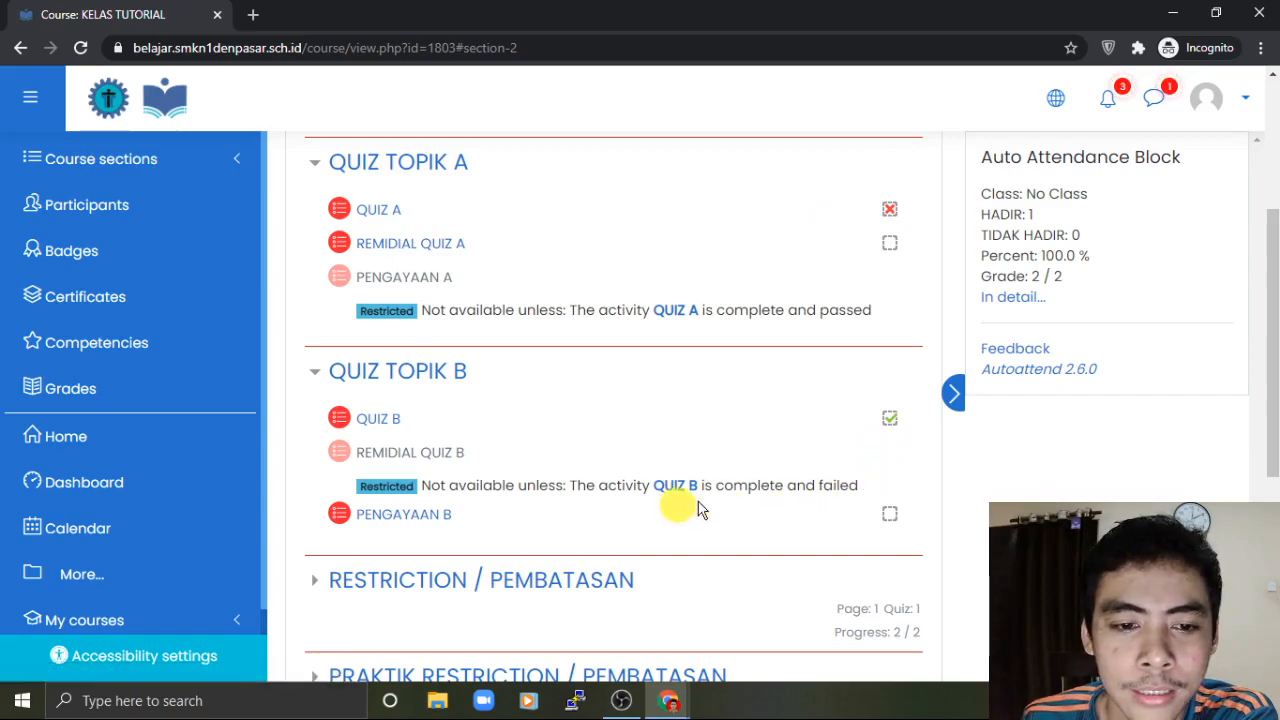
pyautogui.click(887, 418)
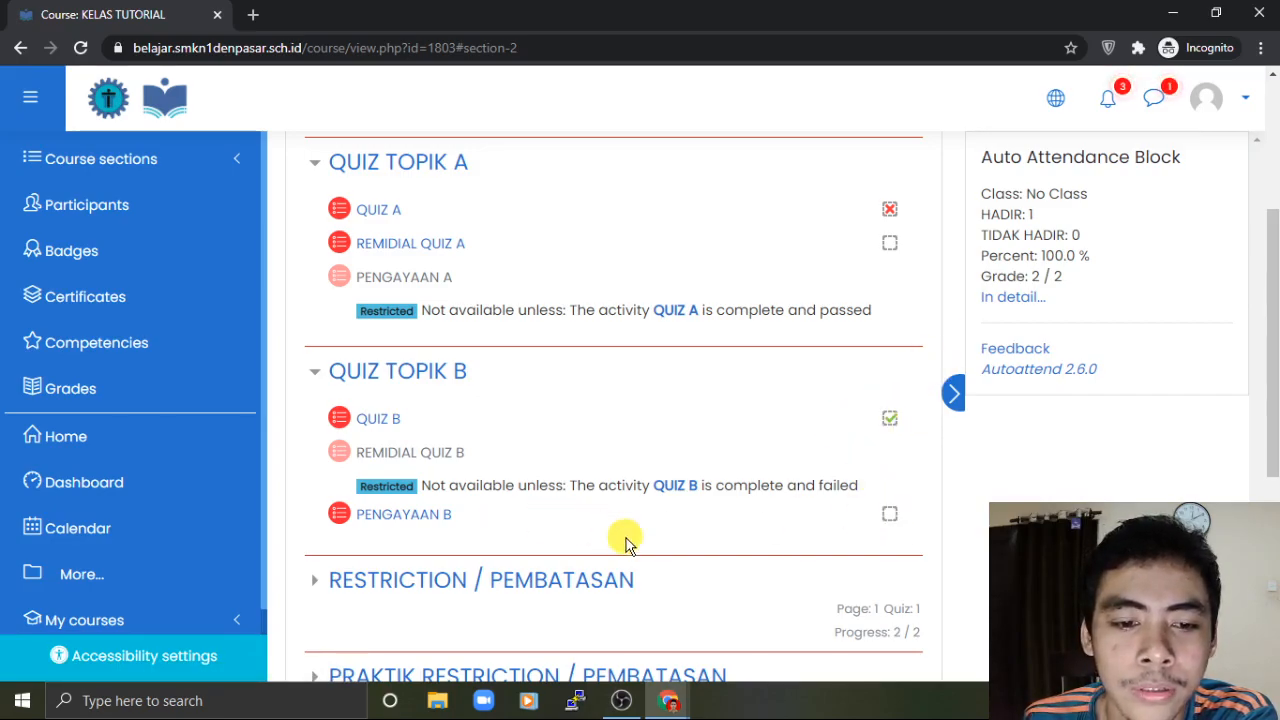
pyautogui.moveTo(441, 453); pyautogui.dragTo(429, 453)
pyautogui.click(400, 451)
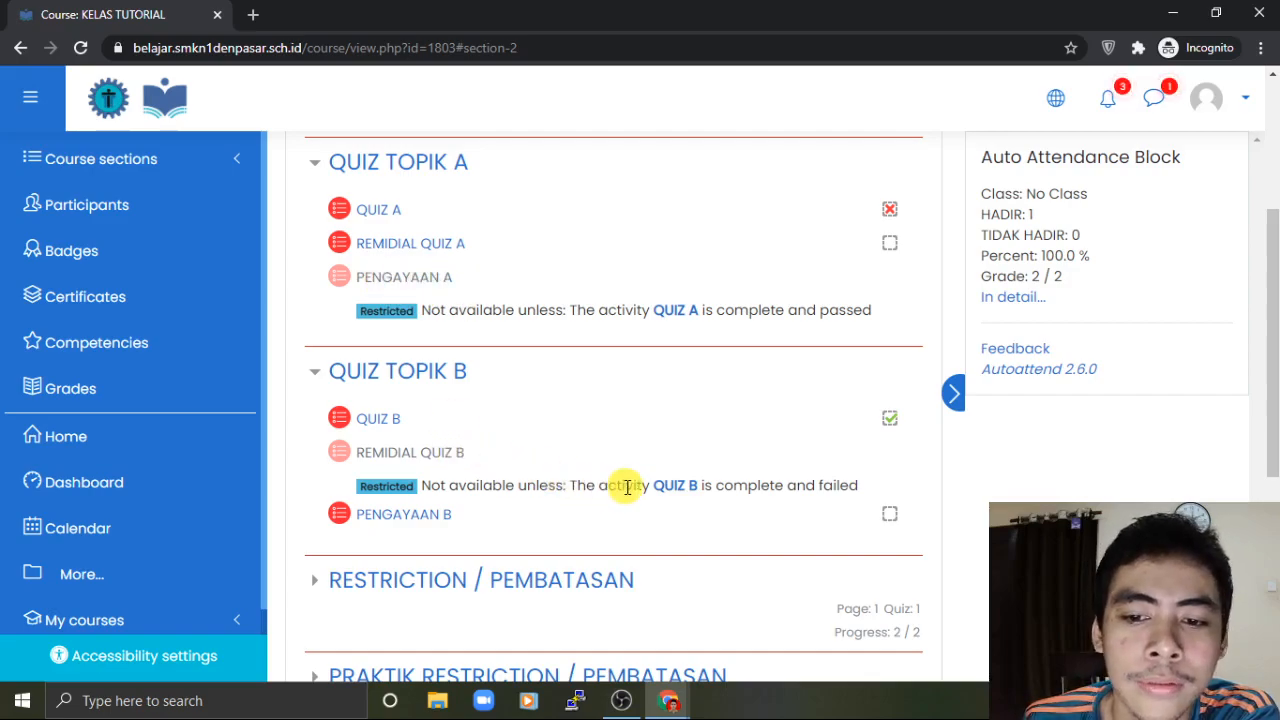
pyautogui.scroll(1, 624, 500)
pyautogui.scroll(2, 624, 500)
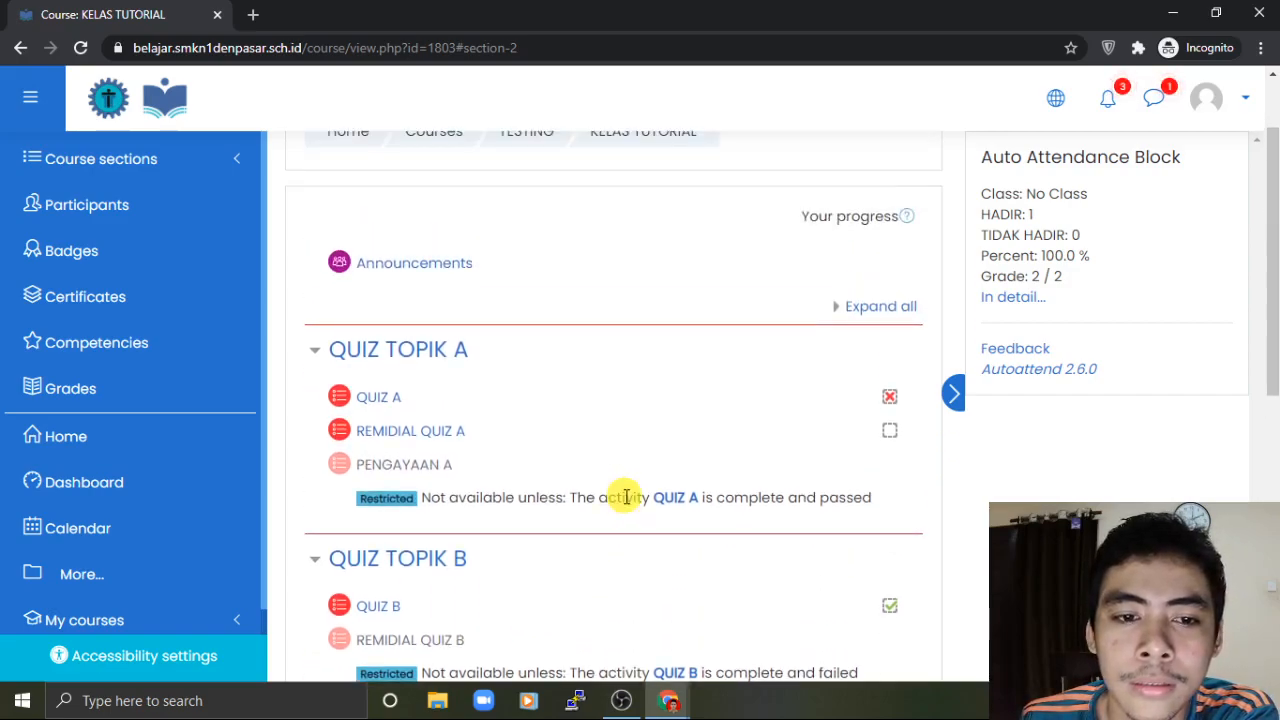
pyautogui.scroll(-1, 672, 652)
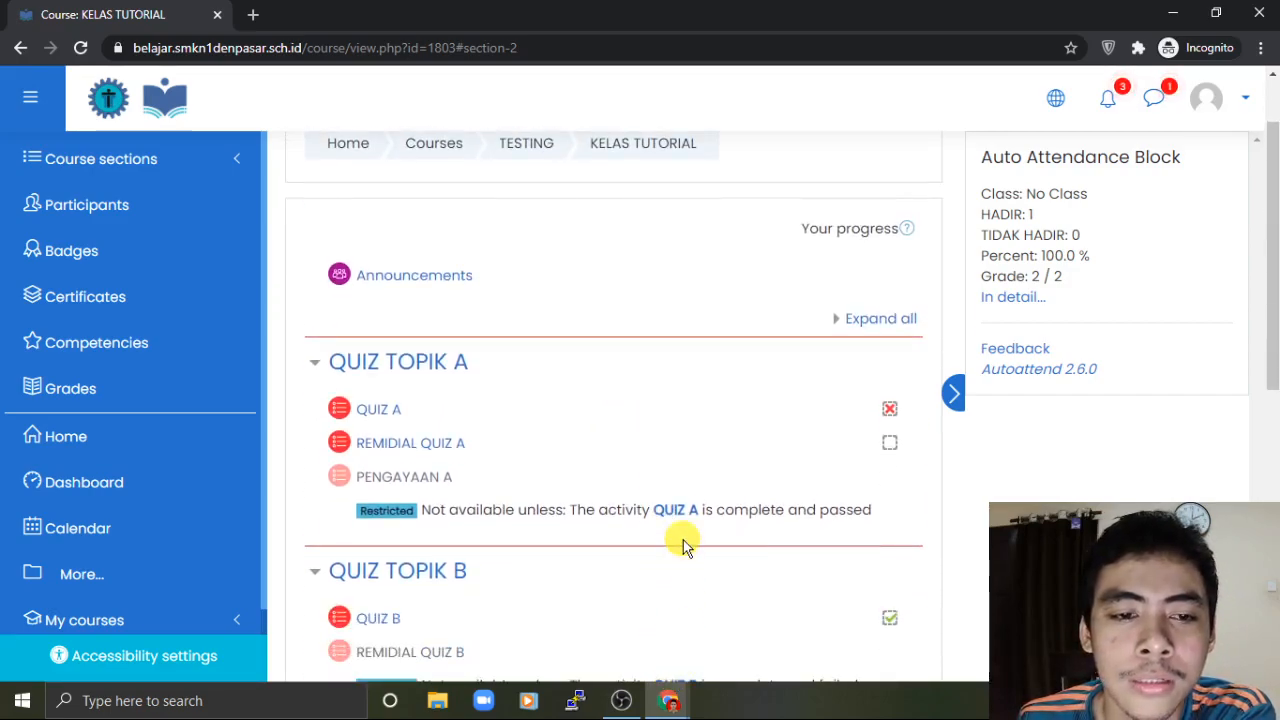
pyautogui.scroll(-1, 683, 545)
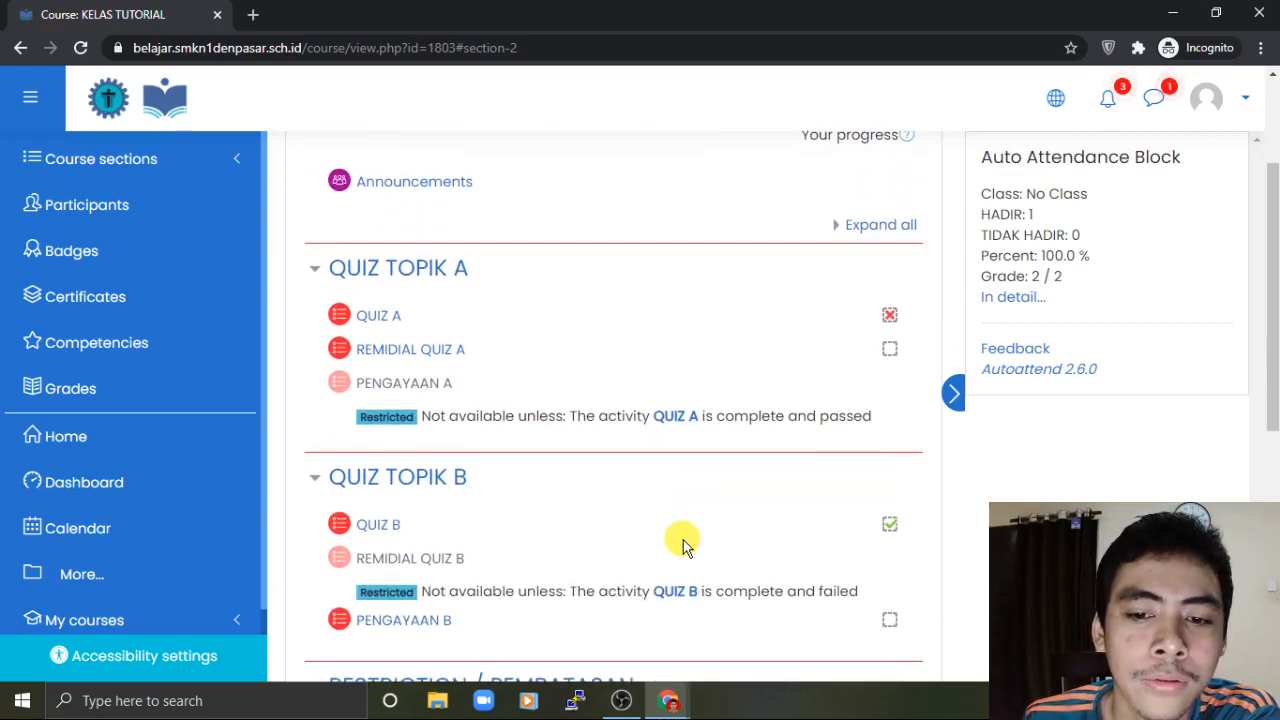